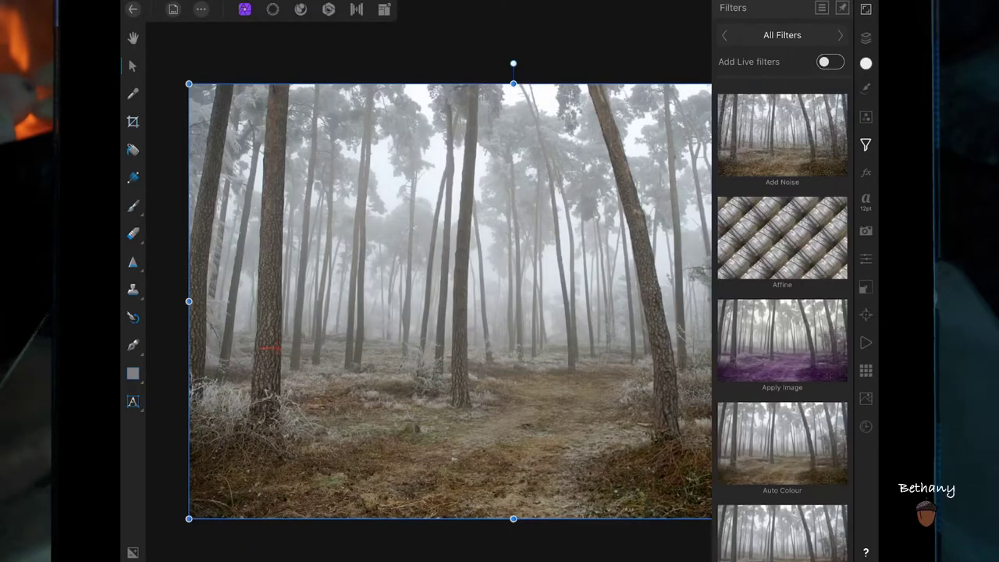
- Add a live Depth of Field blur filter in Tilt-Shift mode
click(829, 61)
click(781, 34)
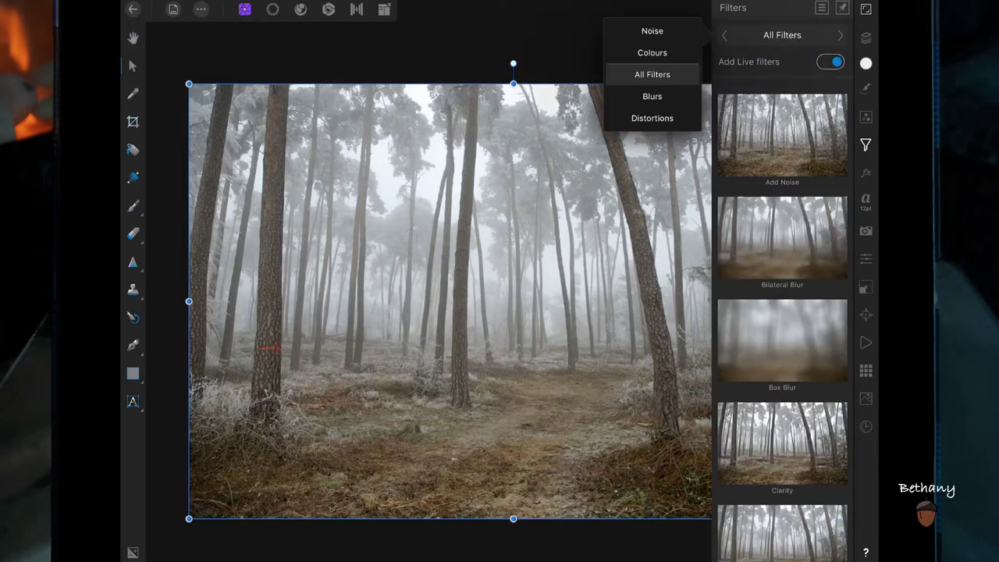
click(651, 96)
click(782, 341)
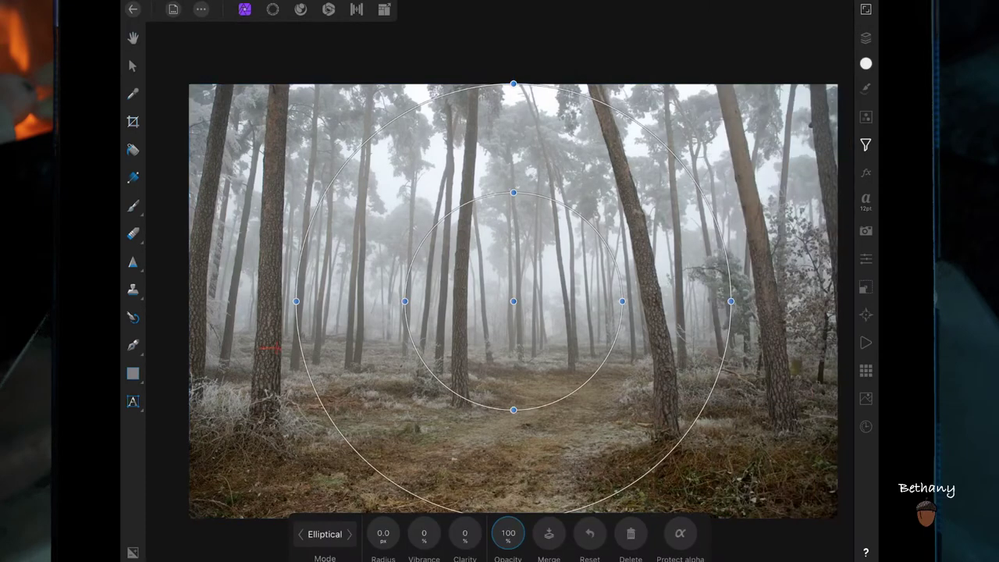
click(349, 534)
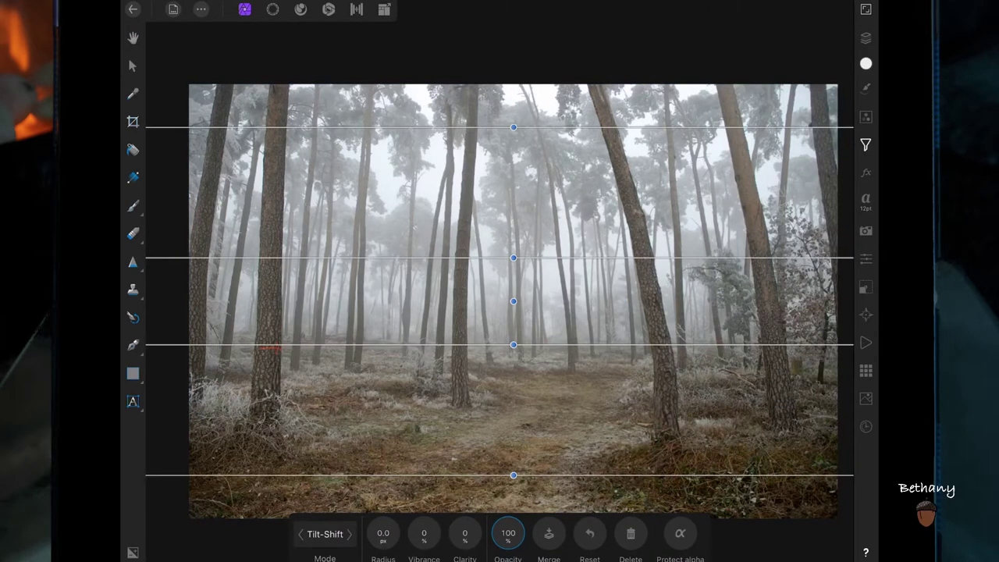
scroll(579, 250, down, 3)
- Place the sharp band over the path; set 3.4 px radius, protected transparency, slight vibrance and clarity
click(865, 37)
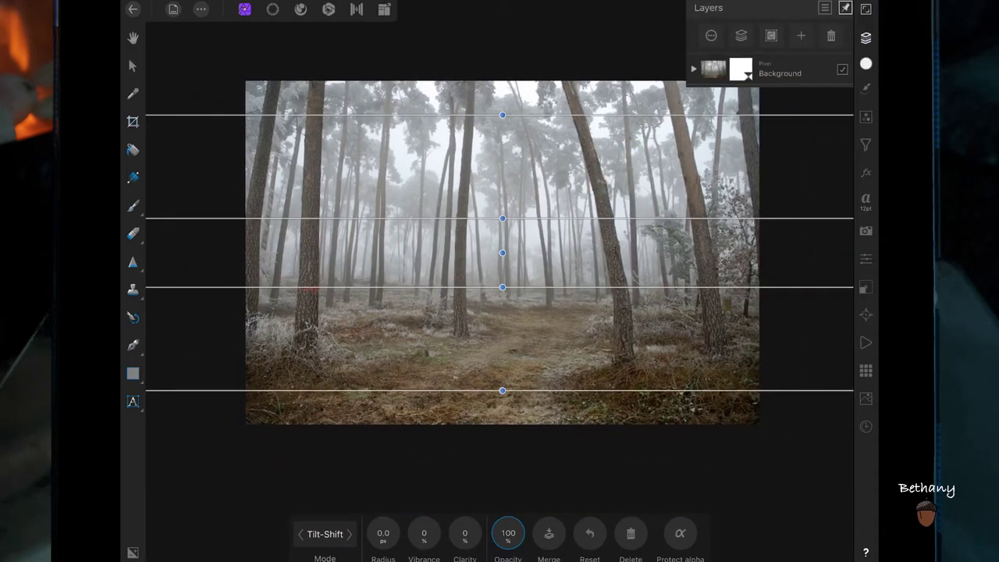
click(865, 37)
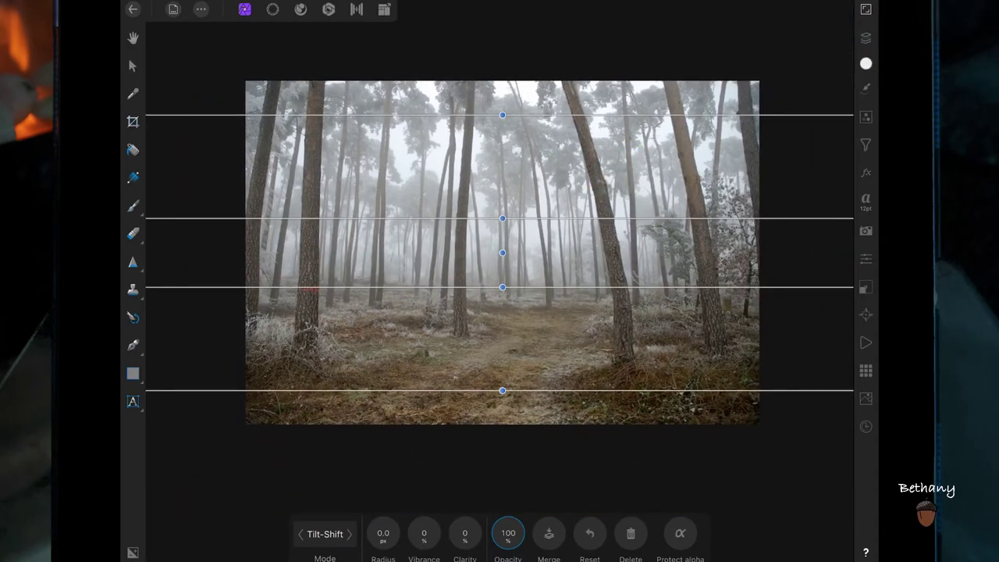
drag(502, 390, 503, 550)
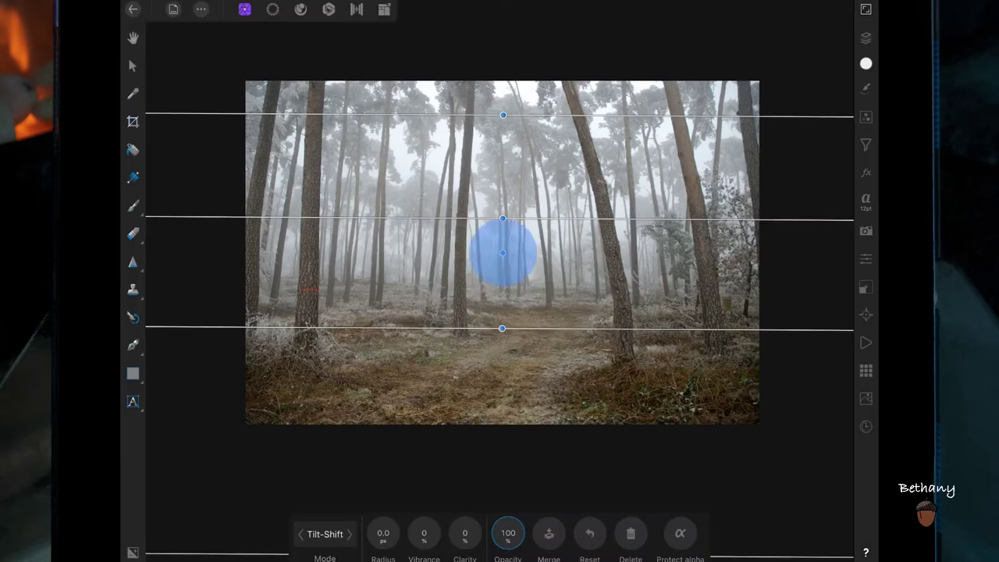
drag(502, 252, 508, 352)
click(680, 533)
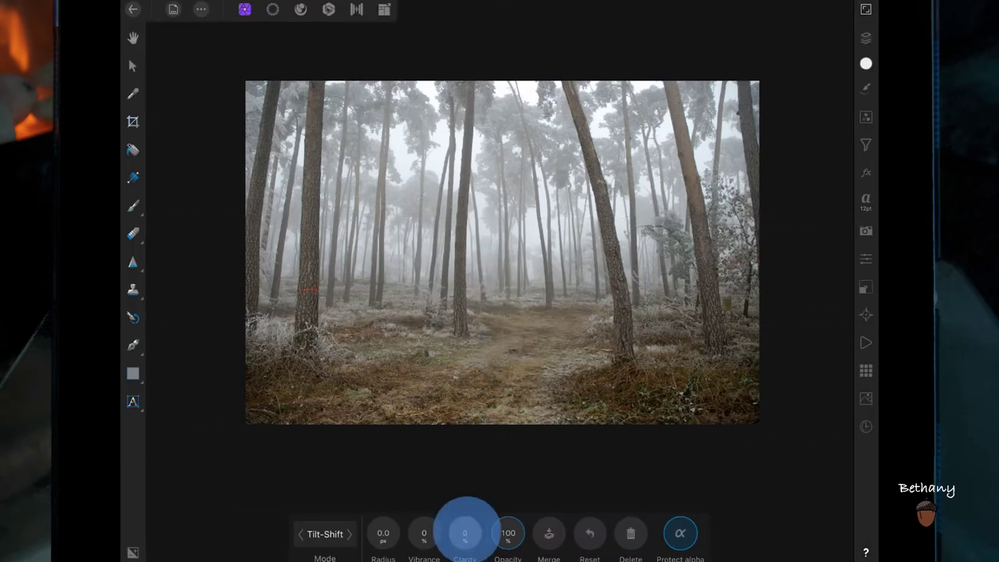
drag(465, 533, 488, 533)
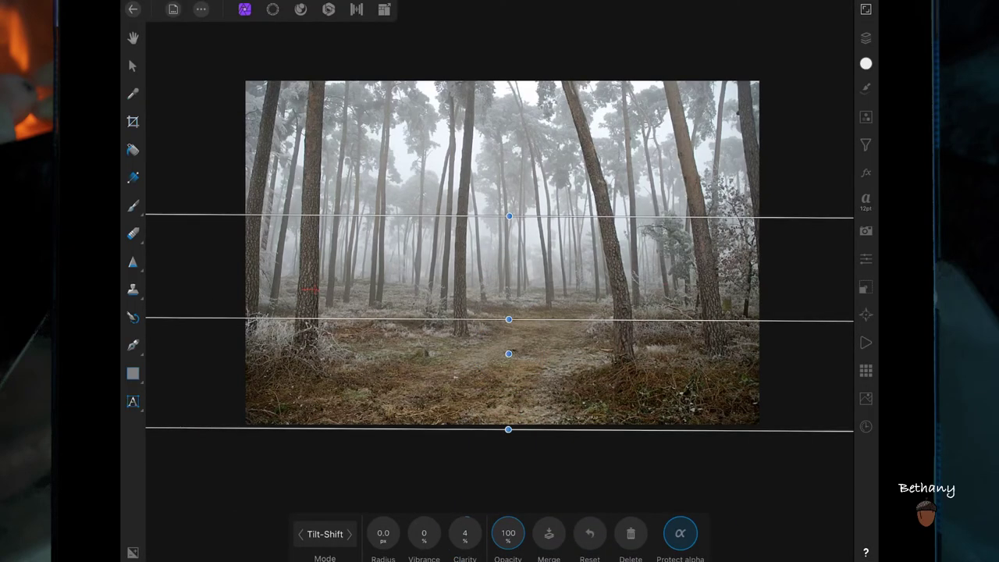
click(410, 533)
mouse_move(423, 533)
mouse_down()
mouse_move(385, 533)
mouse_move(394, 533)
mouse_up()
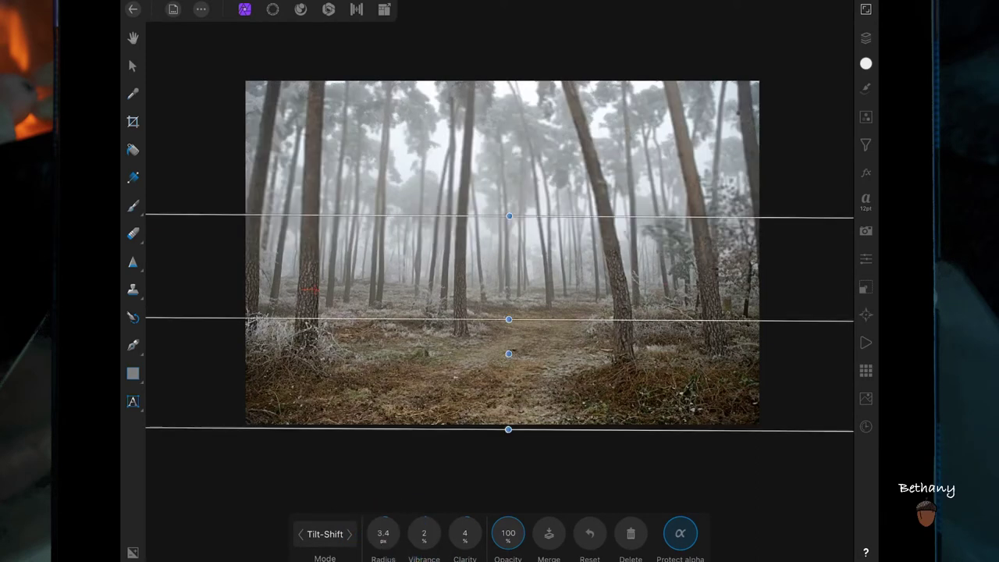
- Raise the blur's top edge, increase clarity to 6%, and reveal the blur under Background
drag(508, 215, 509, 185)
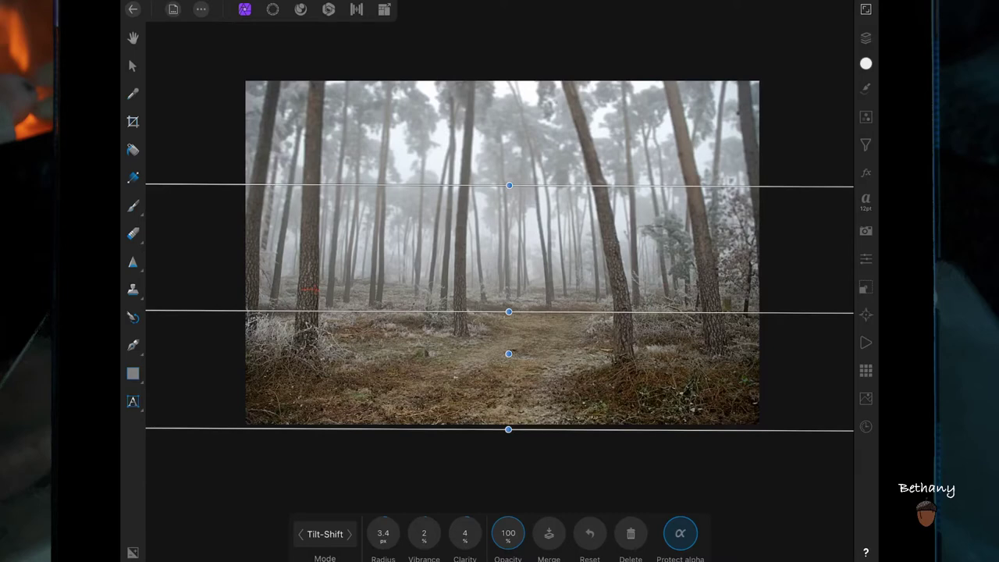
mouse_move(457, 530)
mouse_down()
mouse_move(475, 533)
mouse_move(429, 533)
mouse_up()
click(866, 37)
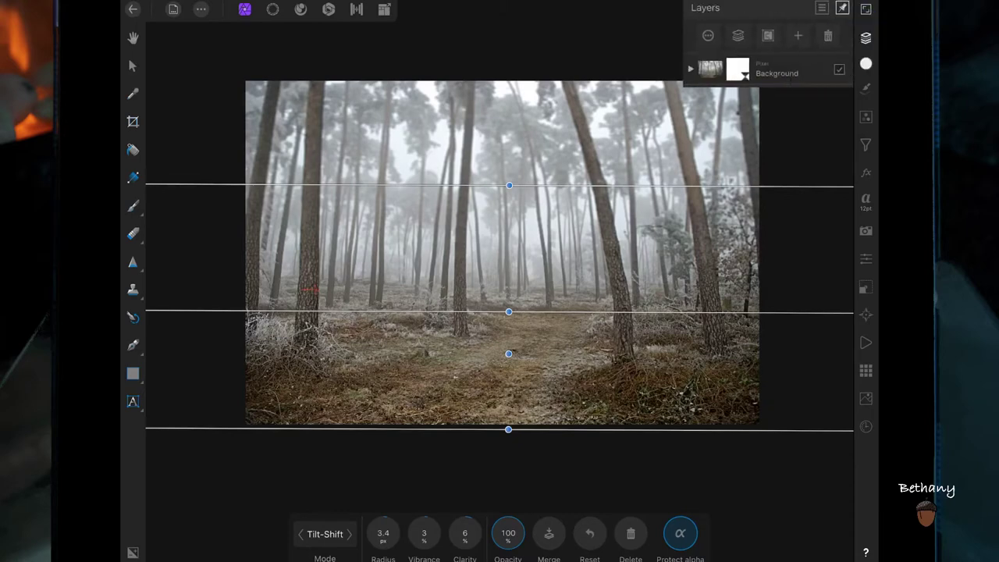
click(690, 69)
click(798, 35)
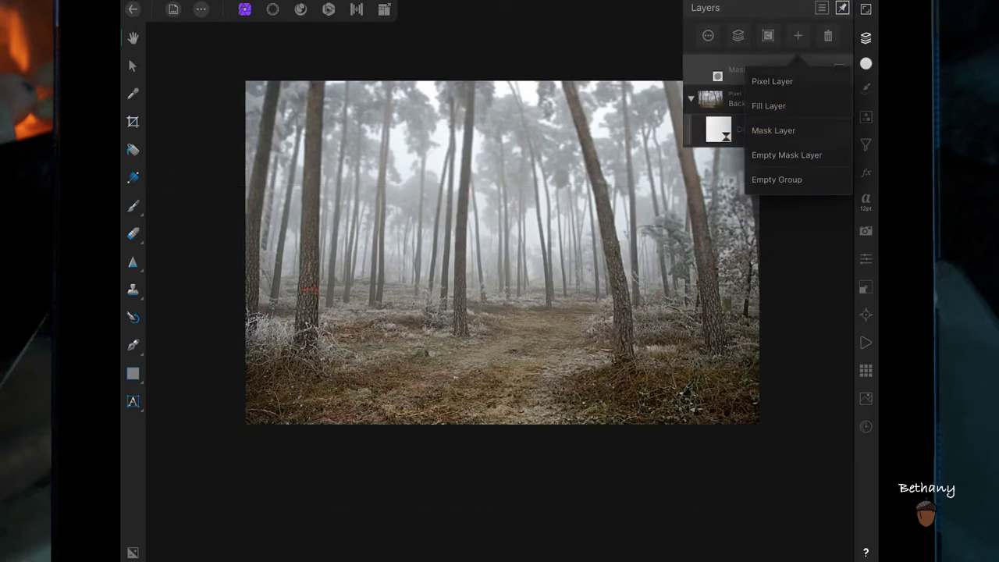
- Add a mask layer nested in the Depth of Field Blur and select the Paint Brush
click(780, 129)
drag(794, 72, 825, 133)
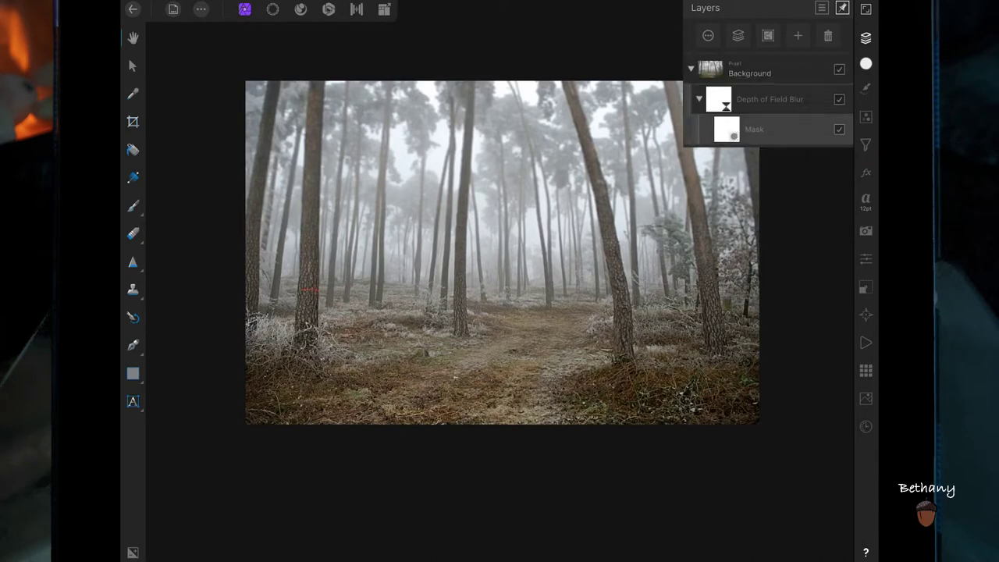
click(133, 205)
click(345, 528)
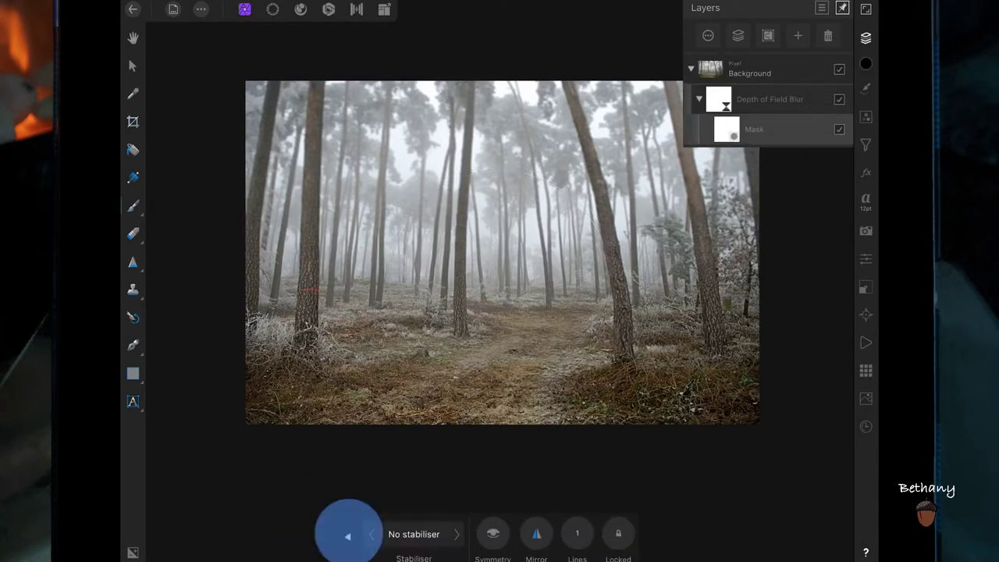
click(268, 535)
scroll(718, 209, up, 5)
scroll(717, 209, down, 3)
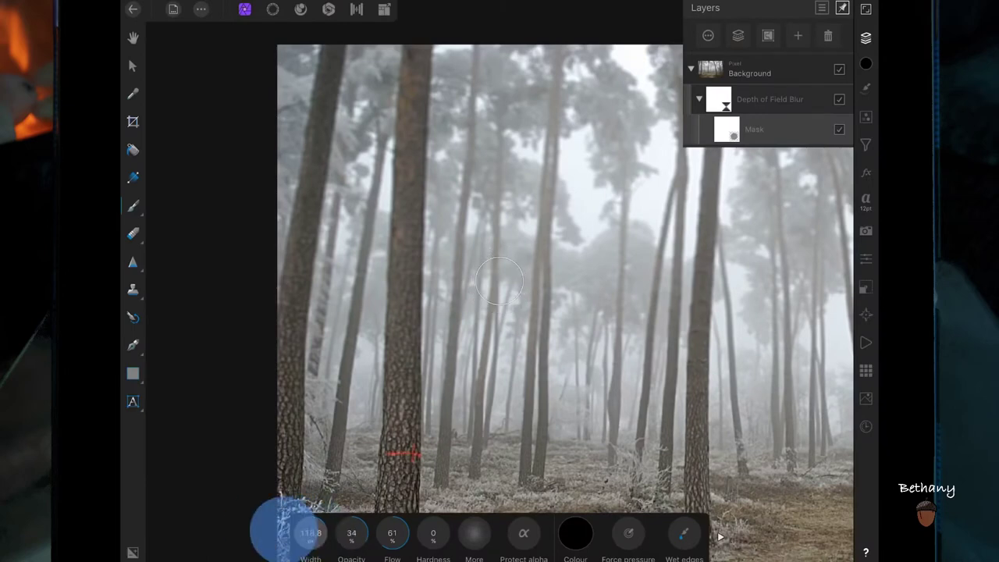
- Paint black over the left and leaning tree trunks, then collapse the blur group
mouse_move(414, 49)
mouse_down()
mouse_move(424, 128)
mouse_move(407, 302)
mouse_move(387, 352)
mouse_up()
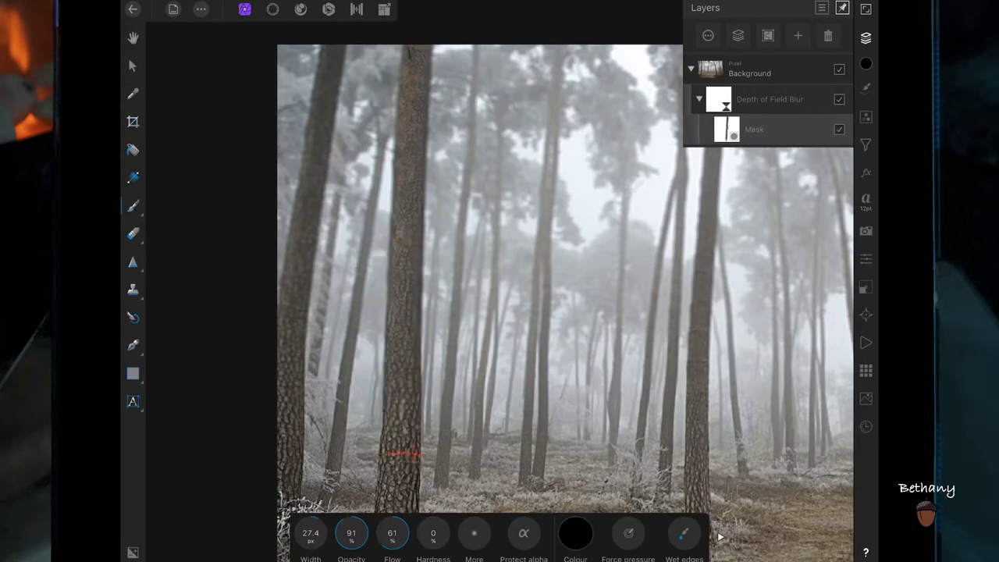
drag(414, 281, 405, 76)
scroll(511, 282, down, 5)
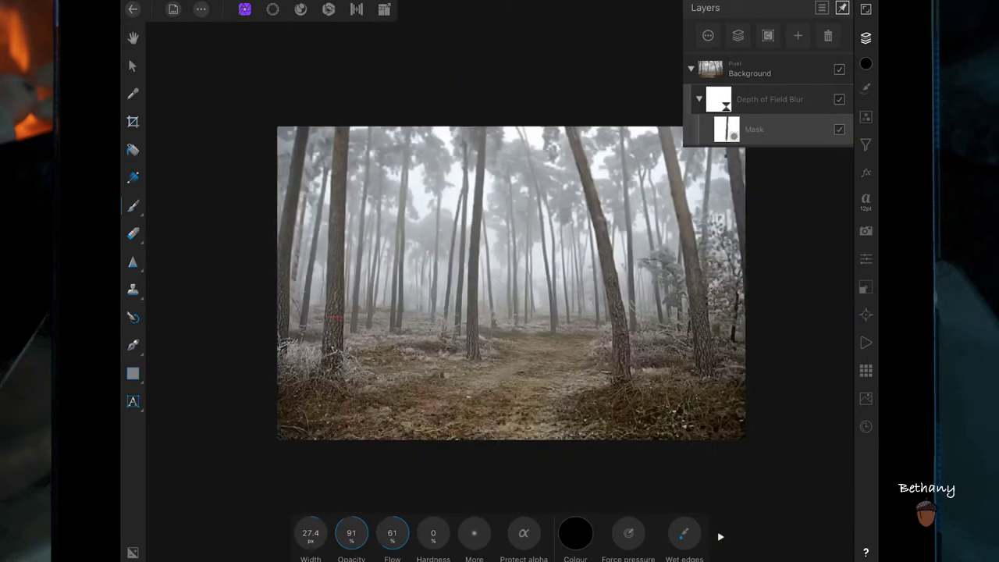
scroll(511, 282, up, 5)
mouse_move(479, 71)
mouse_down()
mouse_move(544, 247)
mouse_move(567, 416)
mouse_move(535, 260)
mouse_up()
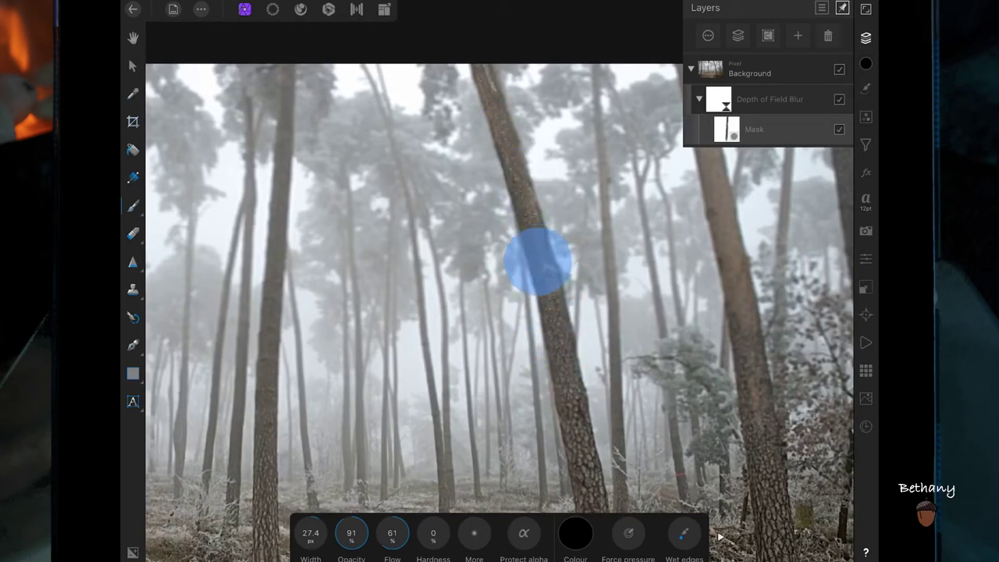
scroll(581, 309, down, 3)
scroll(582, 310, down, 2)
drag(499, 155, 533, 262)
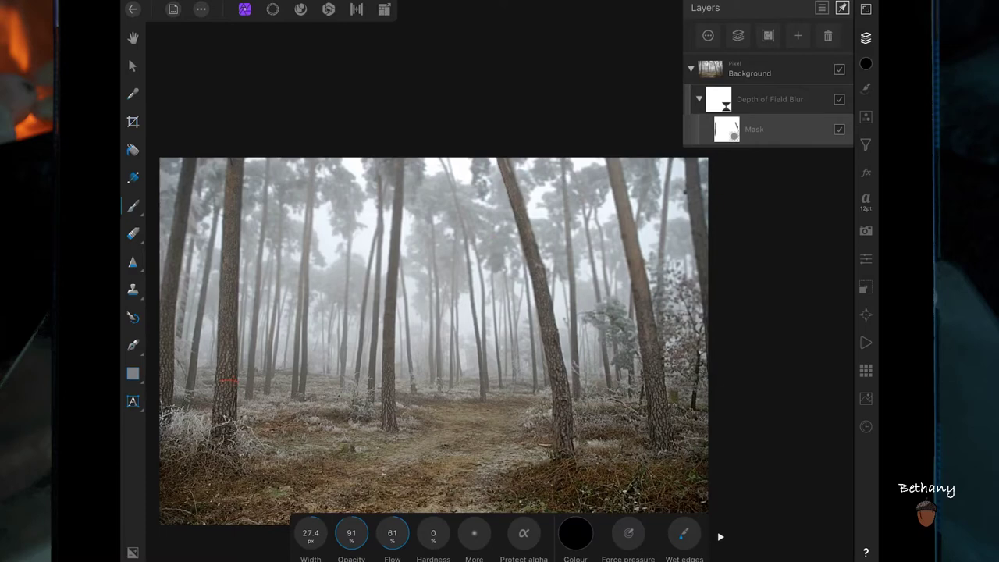
scroll(621, 328, down, 3)
scroll(621, 328, down, 1)
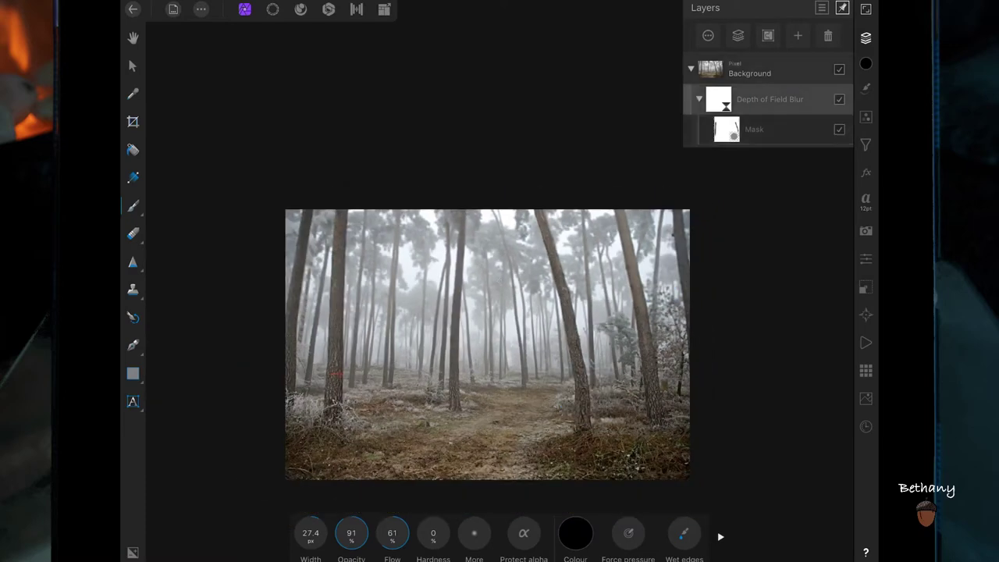
click(698, 99)
- Add an Exposure adjustment set to -1.04 to darken the forest
click(865, 37)
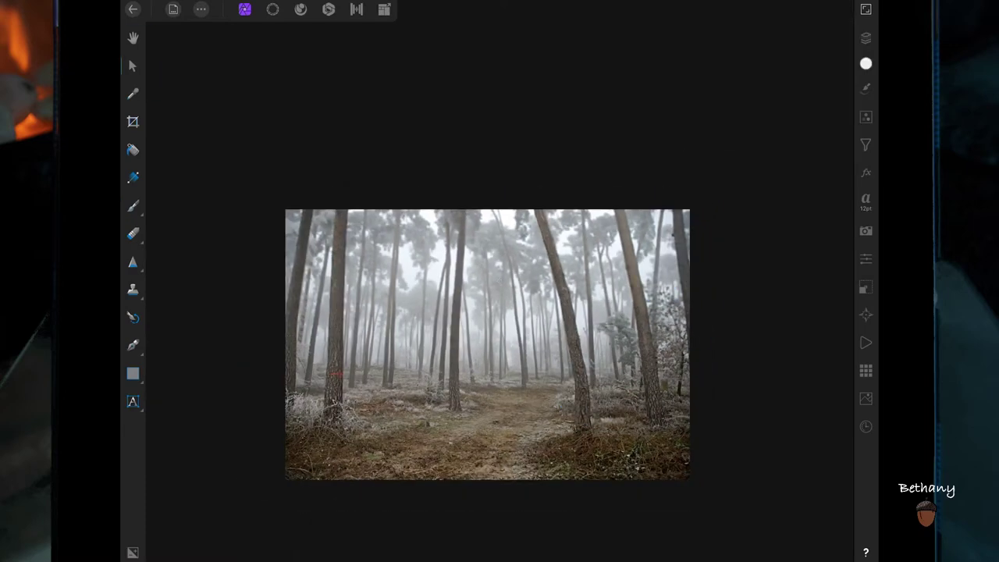
scroll(716, 288, up, 2)
scroll(716, 288, up, 2)
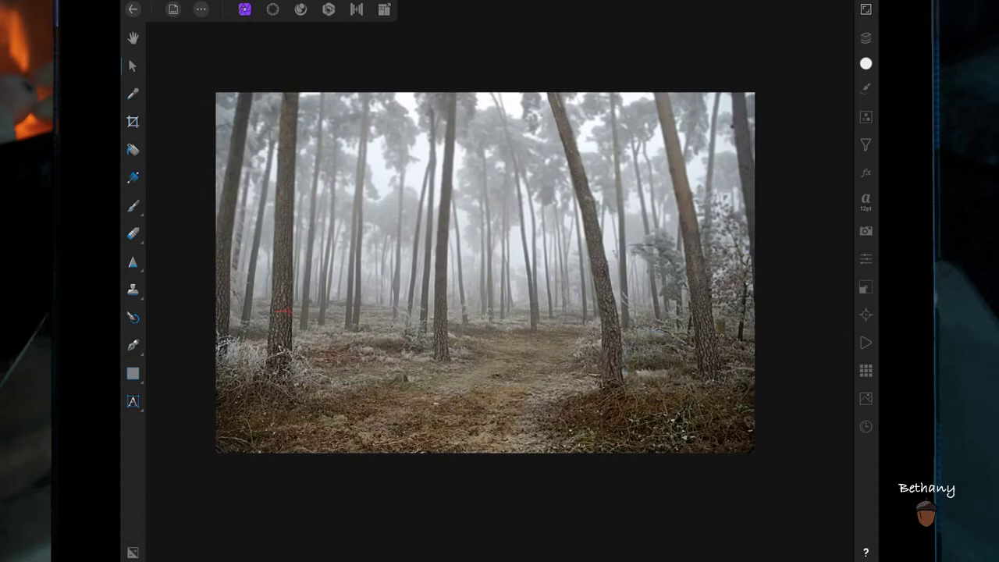
click(865, 38)
click(865, 116)
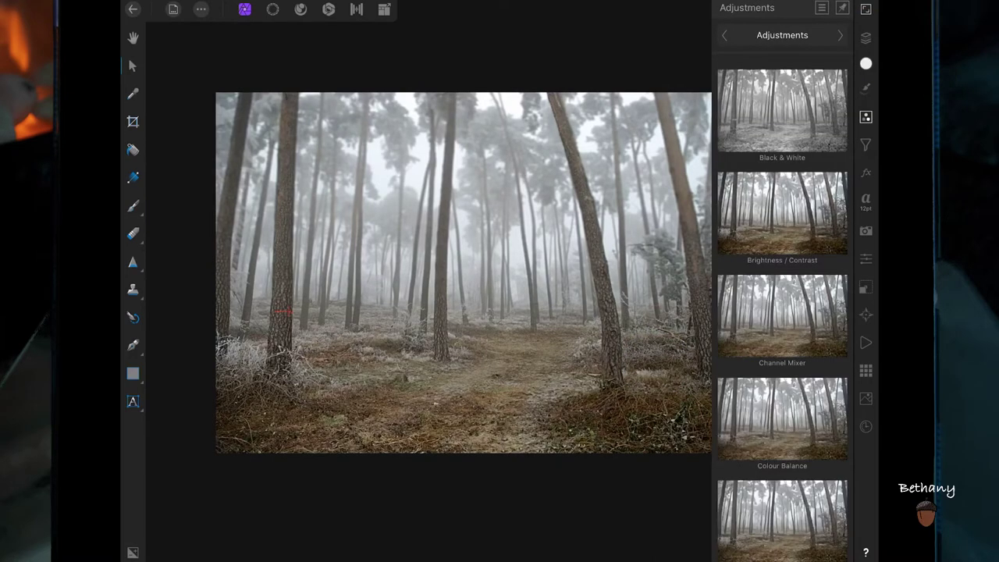
scroll(809, 302, down, 5)
click(782, 226)
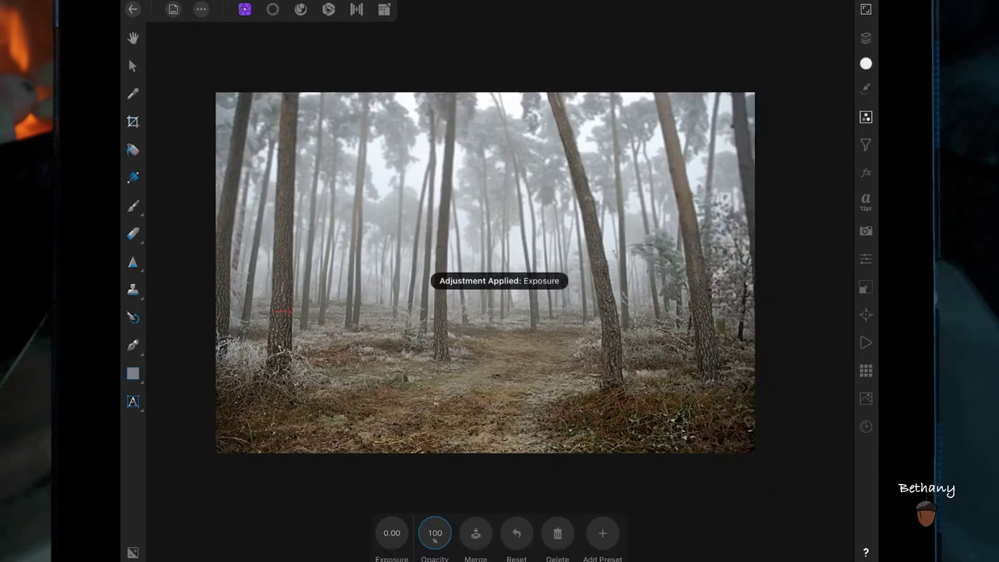
drag(391, 533, 320, 538)
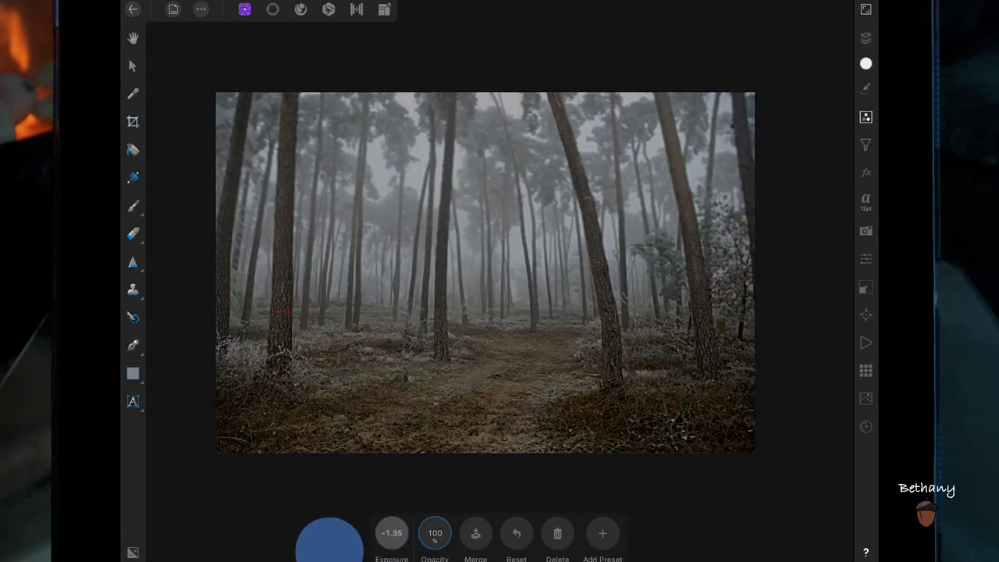
mouse_move(390, 535)
mouse_down()
mouse_move(453, 535)
mouse_move(418, 532)
mouse_up()
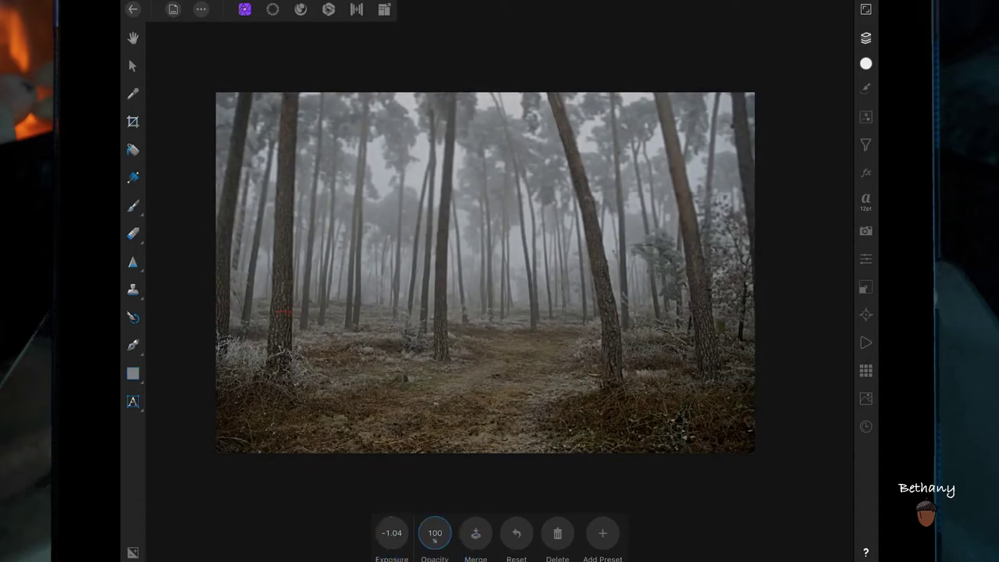
- Move the Exposure adjustment lower in the layer stack
click(865, 37)
mouse_move(796, 71)
mouse_down()
mouse_move(838, 100)
mouse_move(827, 156)
mouse_up()
click(798, 35)
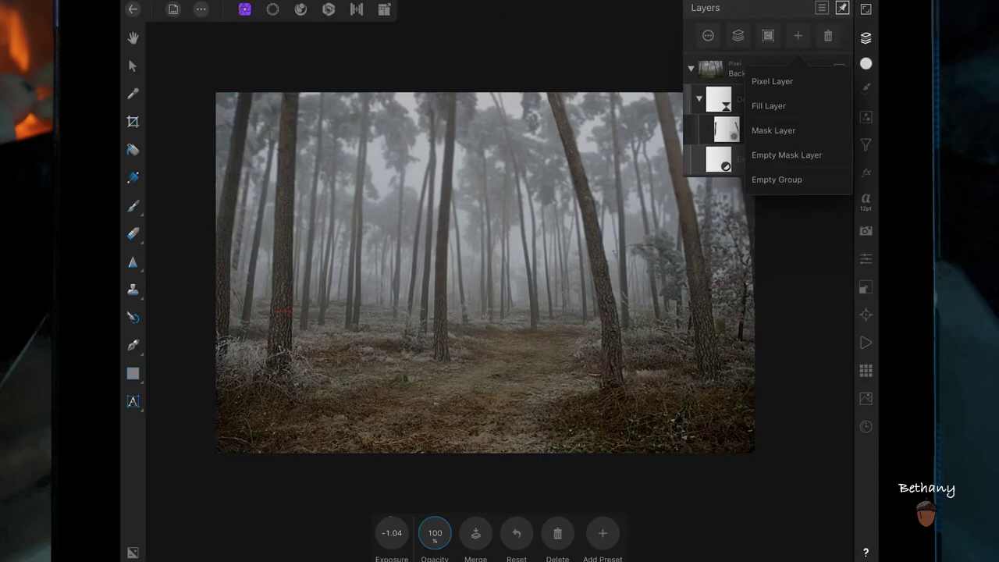
- Add a fill layer coloured dark navy blue
click(768, 105)
click(865, 63)
click(737, 124)
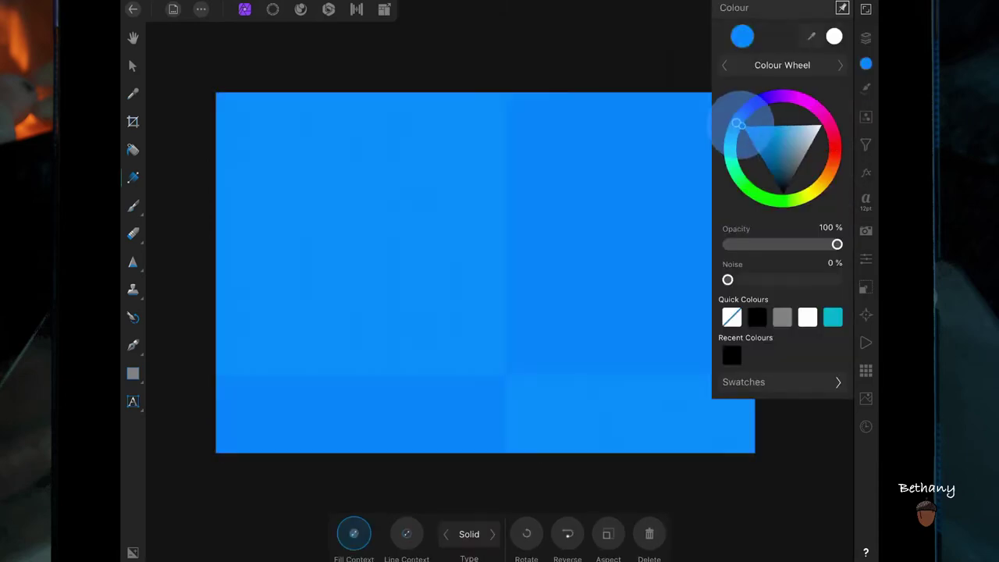
drag(737, 123, 739, 116)
click(774, 166)
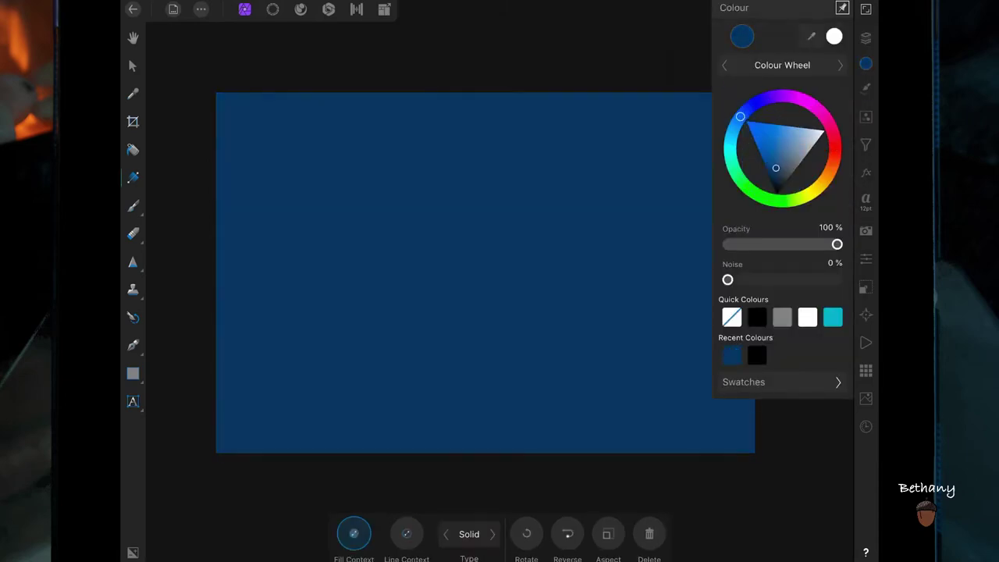
click(740, 116)
drag(737, 120, 735, 123)
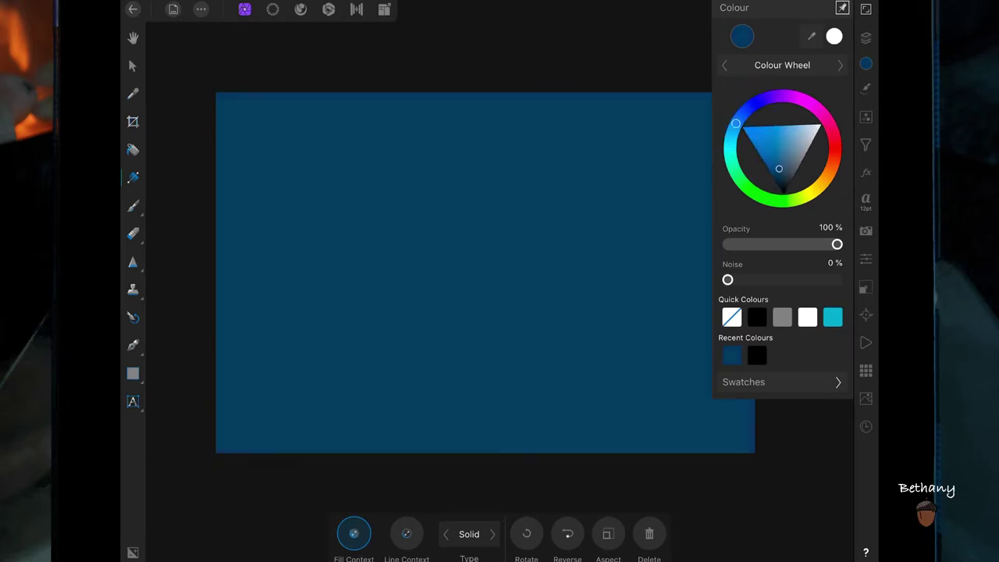
drag(779, 168, 775, 174)
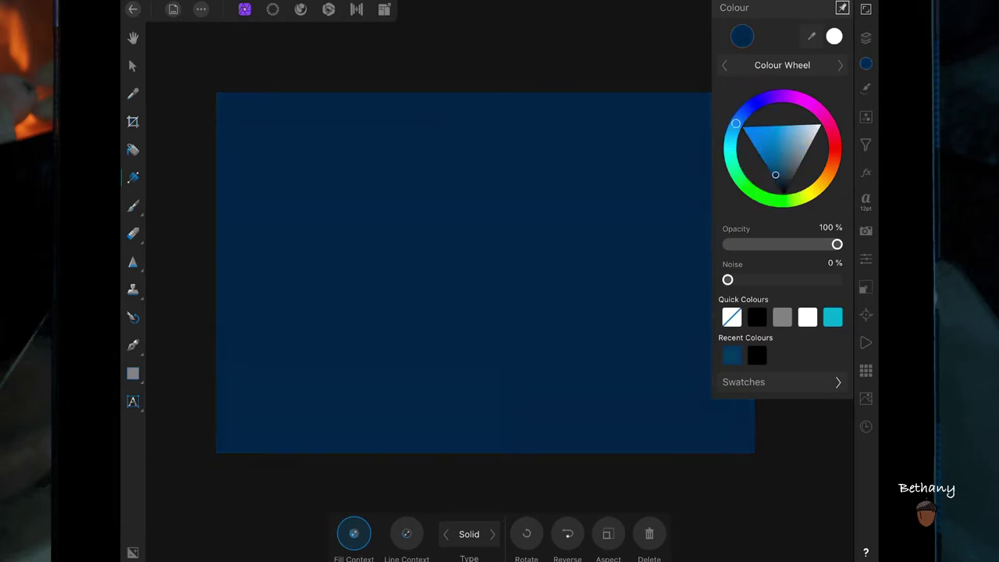
click(736, 123)
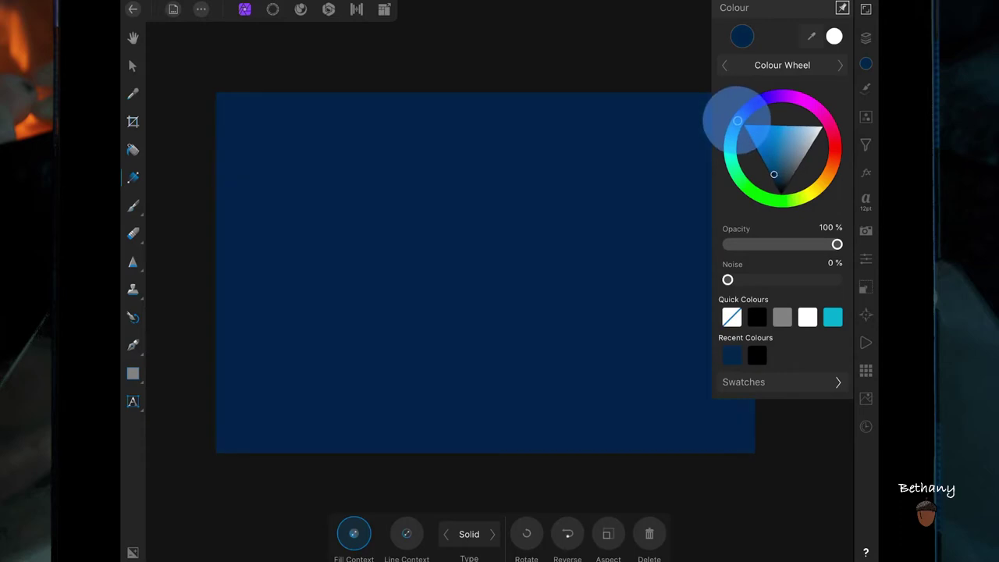
drag(737, 121, 735, 124)
- Set the Fill layer's blend mode to Soft Light and nudge its blue hue
click(865, 38)
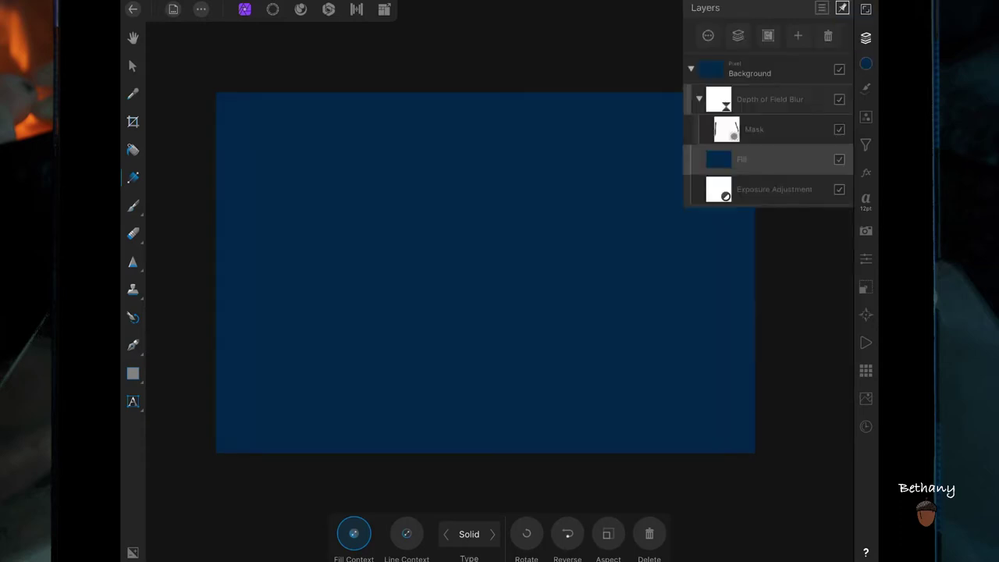
click(741, 159)
click(766, 111)
drag(641, 397, 641, 151)
click(618, 276)
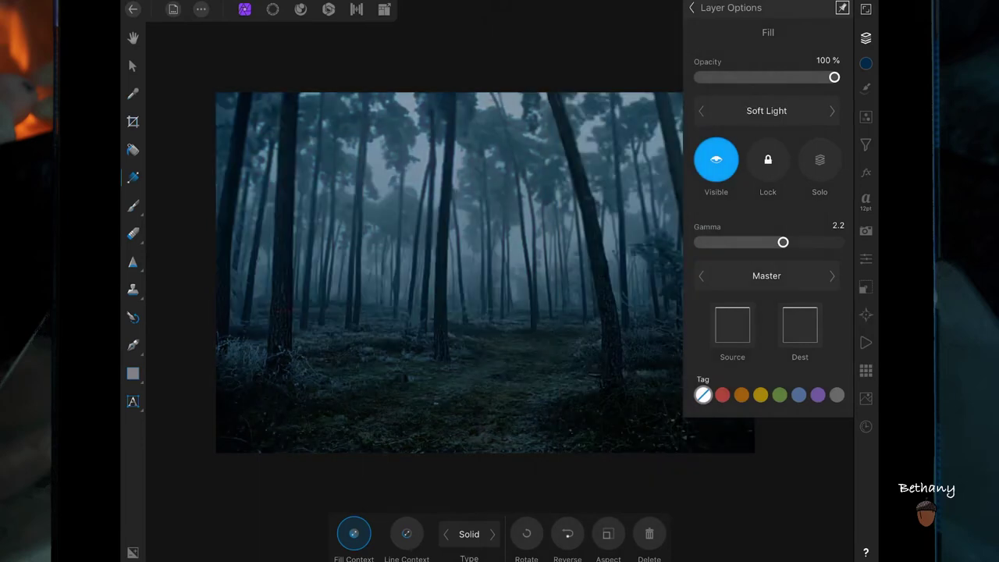
click(865, 63)
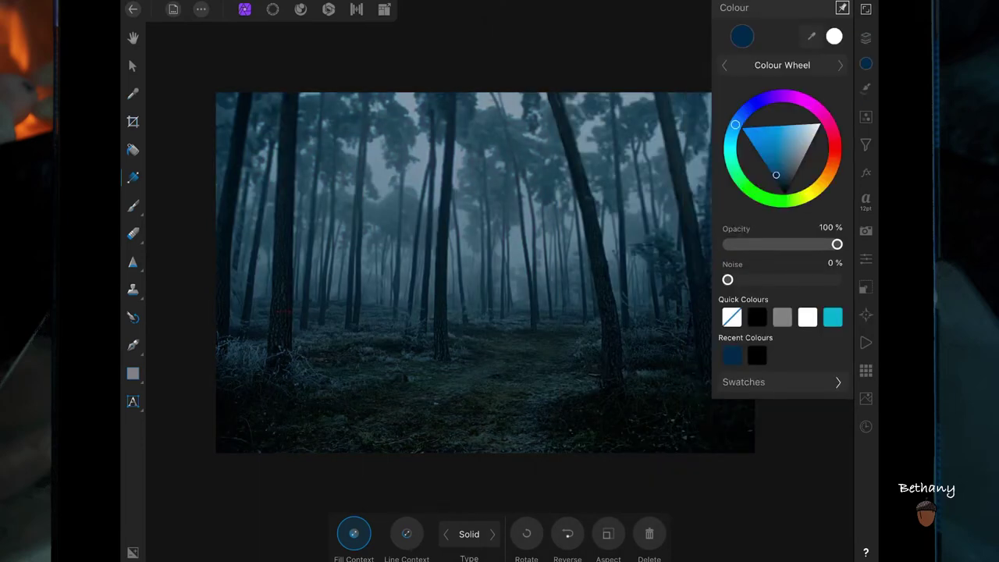
drag(734, 124, 738, 119)
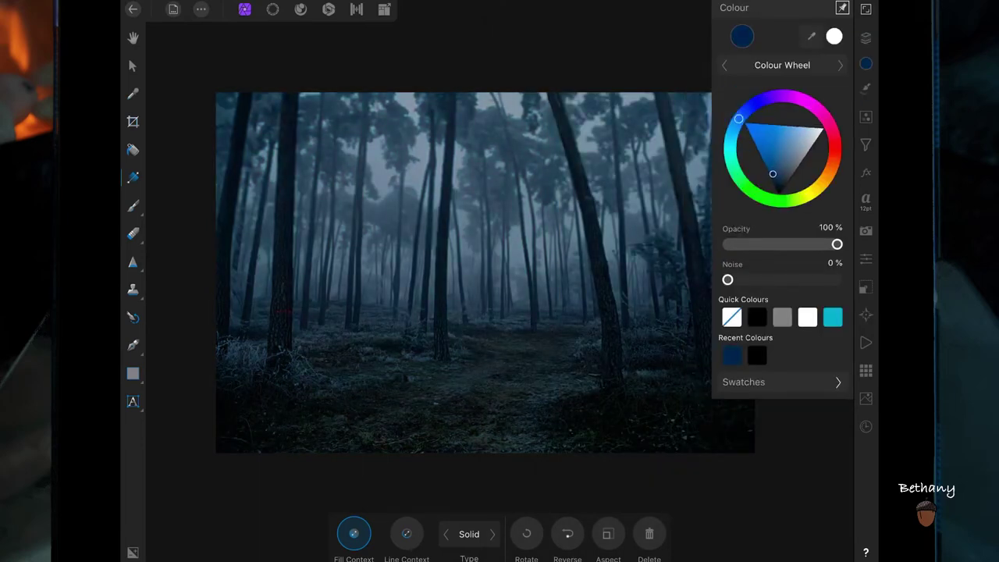
- Lower the Fill layer's opacity to 78%
click(865, 36)
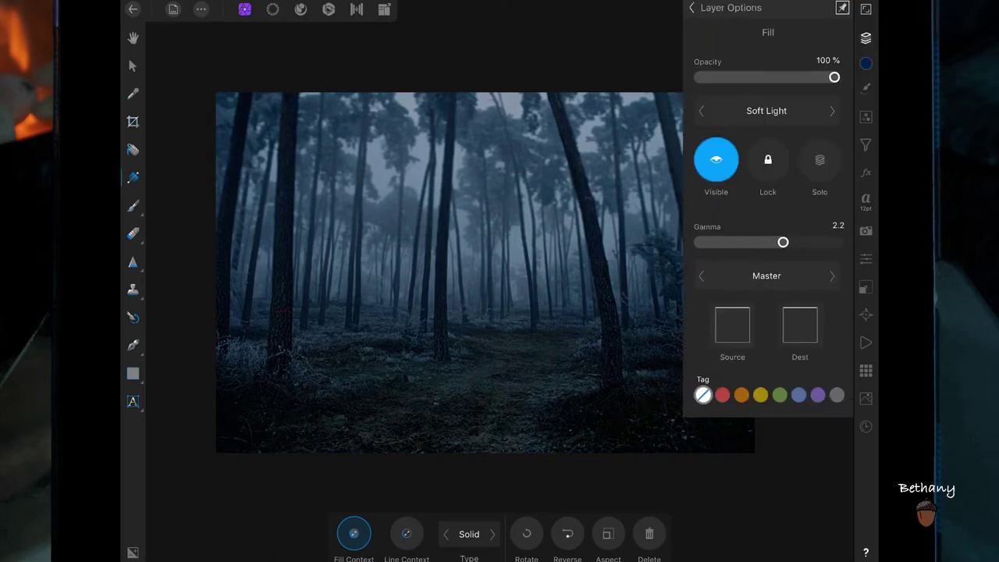
mouse_move(834, 77)
mouse_down()
mouse_move(788, 77)
mouse_move(831, 77)
mouse_move(805, 77)
mouse_up()
click(691, 7)
click(708, 35)
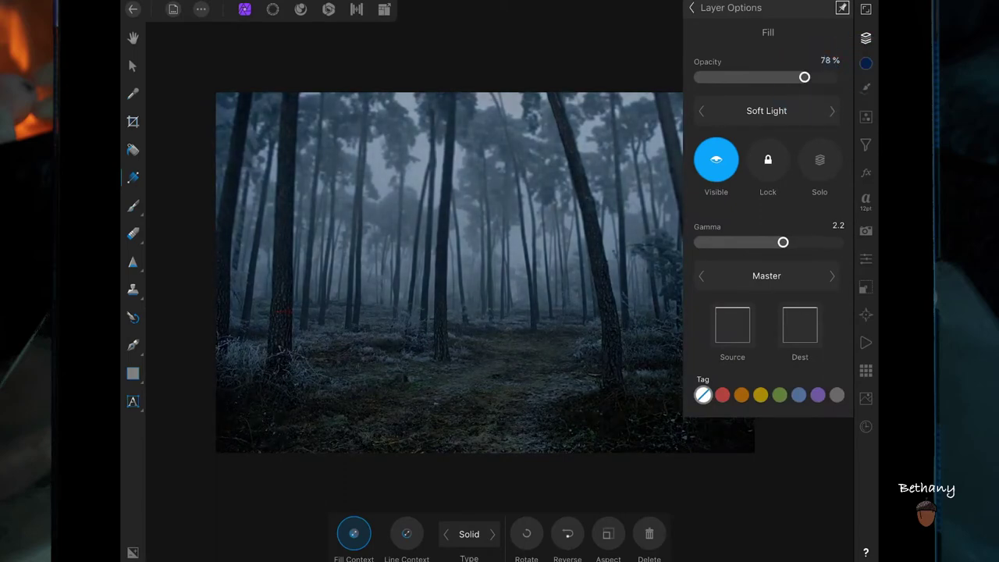
- Place the child photo and brush-select the child's shirt, head, hair and fingers with a 3.7 px brush
click(691, 8)
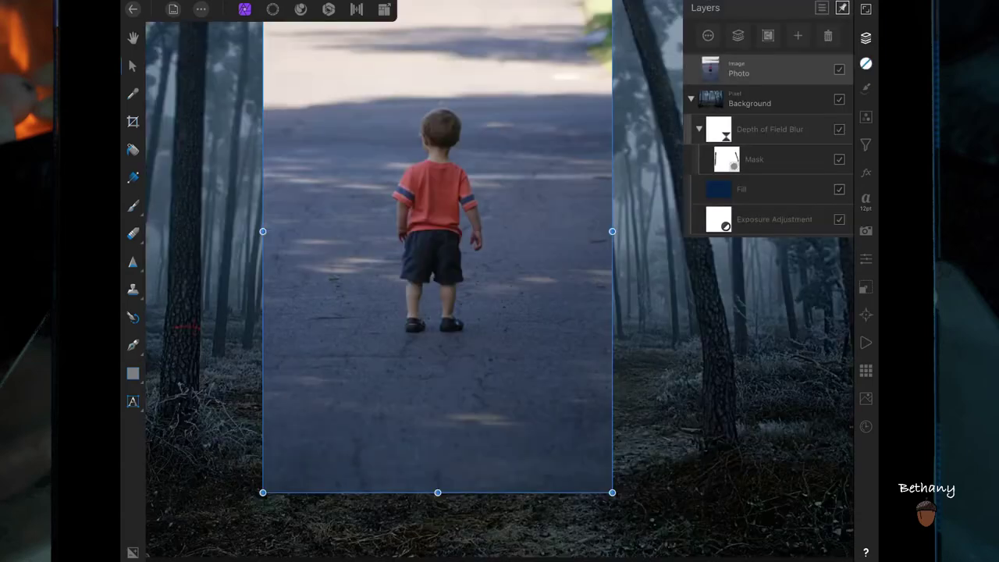
click(273, 9)
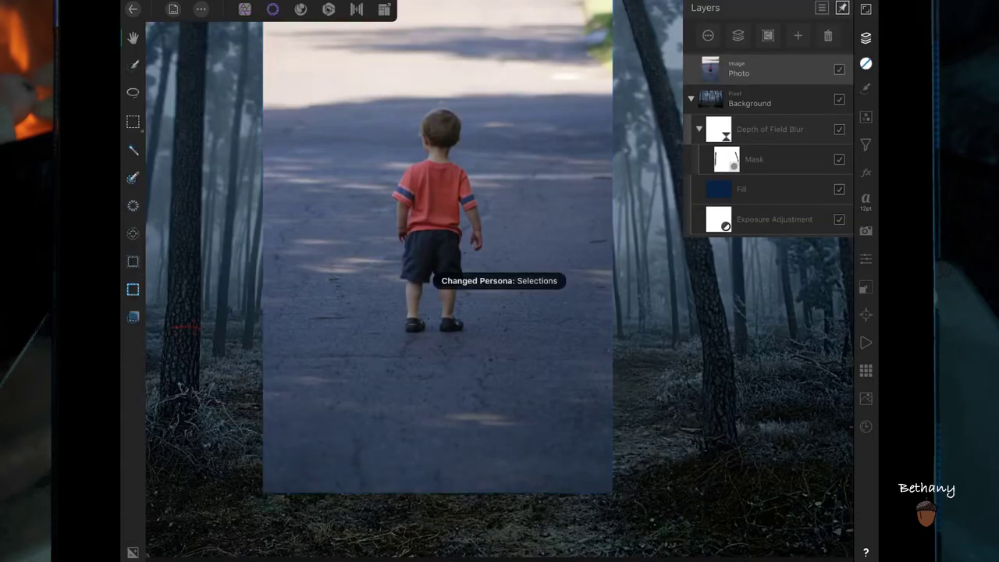
drag(434, 196, 437, 160)
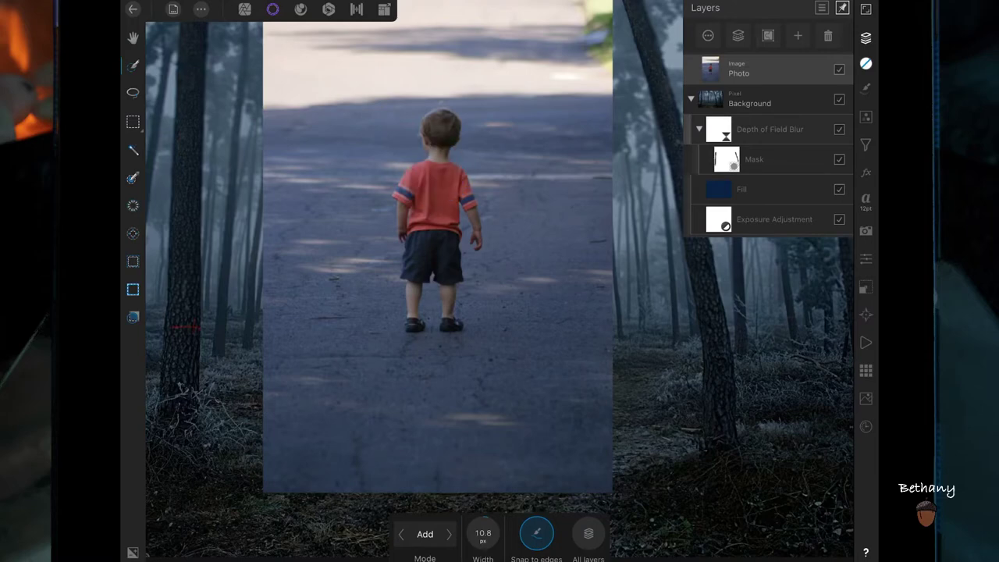
scroll(410, 86, up, 5)
mouse_move(475, 183)
mouse_down()
mouse_move(453, 201)
mouse_move(479, 153)
mouse_move(506, 163)
mouse_up()
mouse_move(442, 296)
mouse_down()
mouse_move(411, 310)
mouse_move(437, 363)
mouse_move(481, 355)
mouse_move(523, 305)
mouse_move(546, 350)
mouse_up()
scroll(499, 281, up, 5)
drag(483, 533, 463, 517)
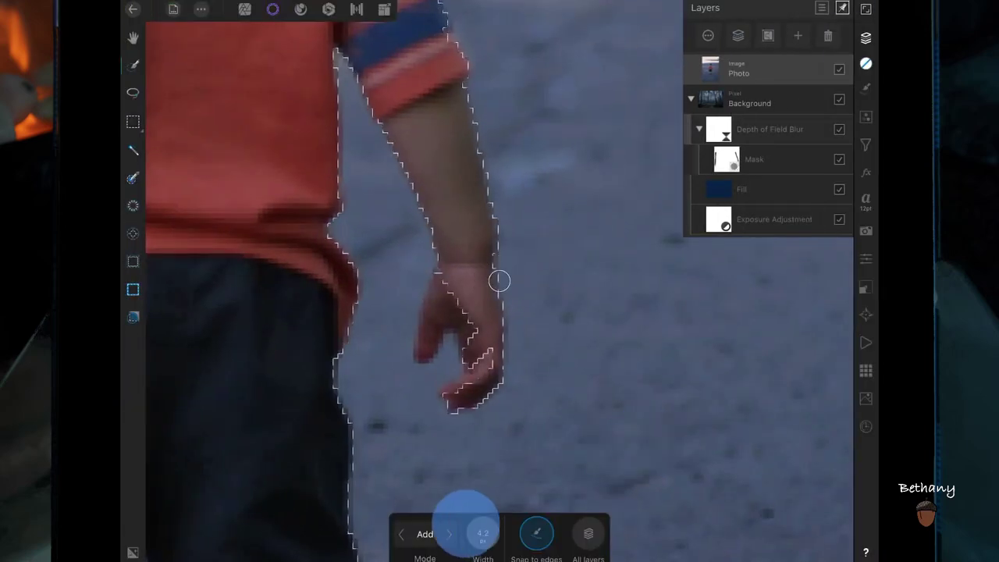
mouse_move(437, 269)
mouse_down()
mouse_move(476, 340)
mouse_move(470, 374)
mouse_up()
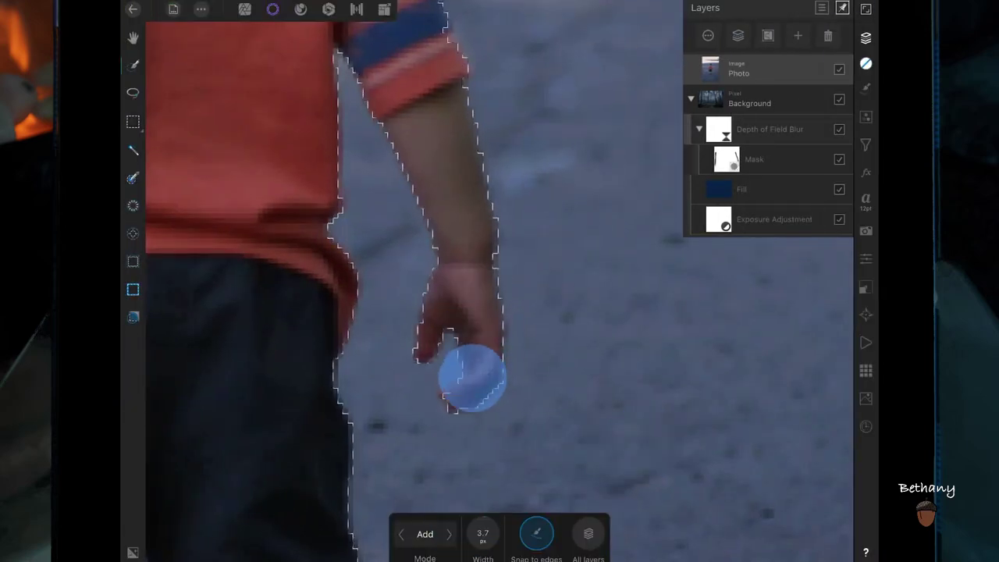
scroll(499, 281, down, 5)
scroll(580, 222, up, 5)
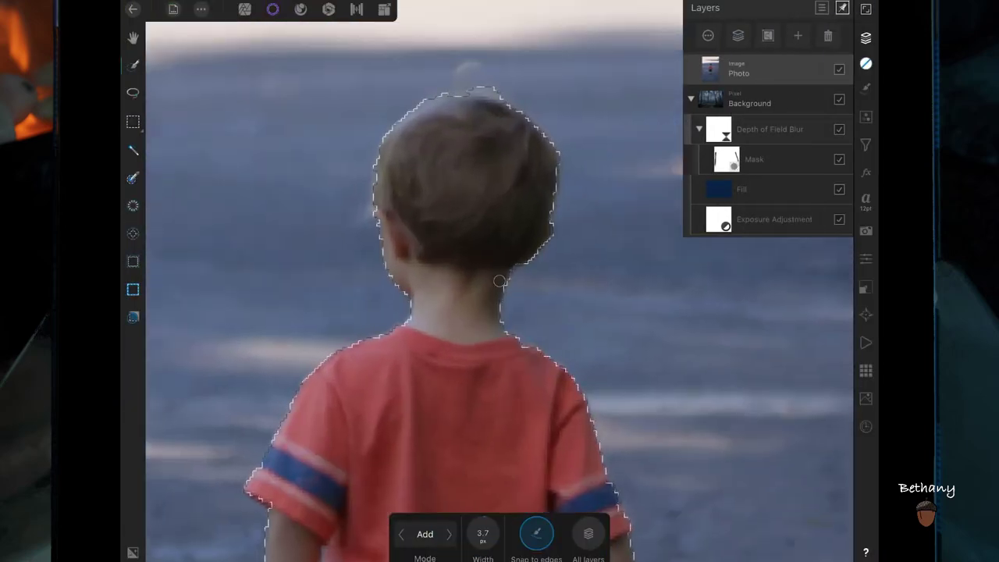
- Trim road from around the head, add both legs and shoes, and trim the left shoe edge
click(449, 534)
mouse_move(436, 78)
mouse_down()
mouse_move(450, 86)
mouse_move(428, 90)
mouse_move(446, 85)
mouse_up()
scroll(499, 281, down, 5)
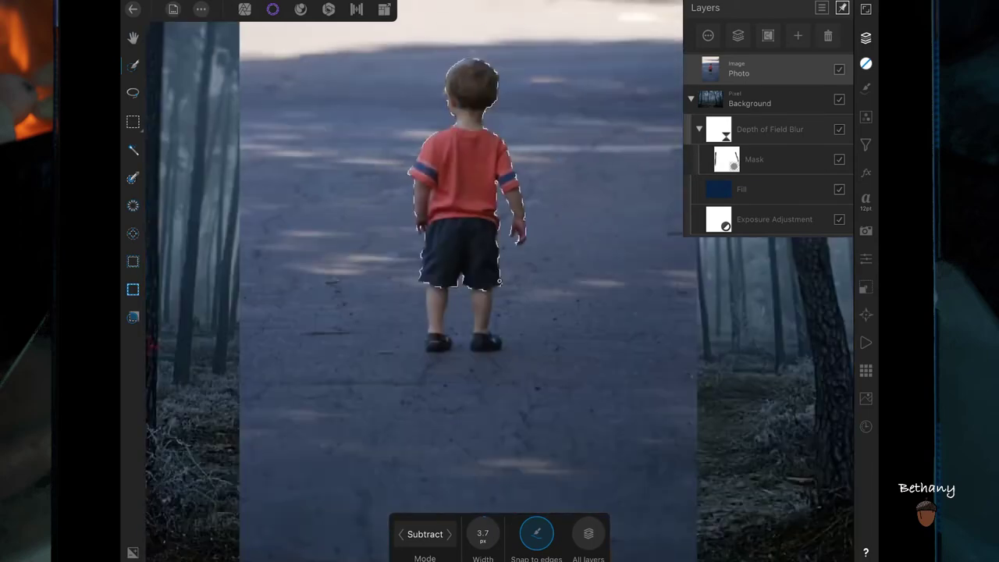
scroll(500, 312, up, 8)
mouse_move(430, 239)
mouse_down()
mouse_move(461, 373)
mouse_move(447, 372)
mouse_up()
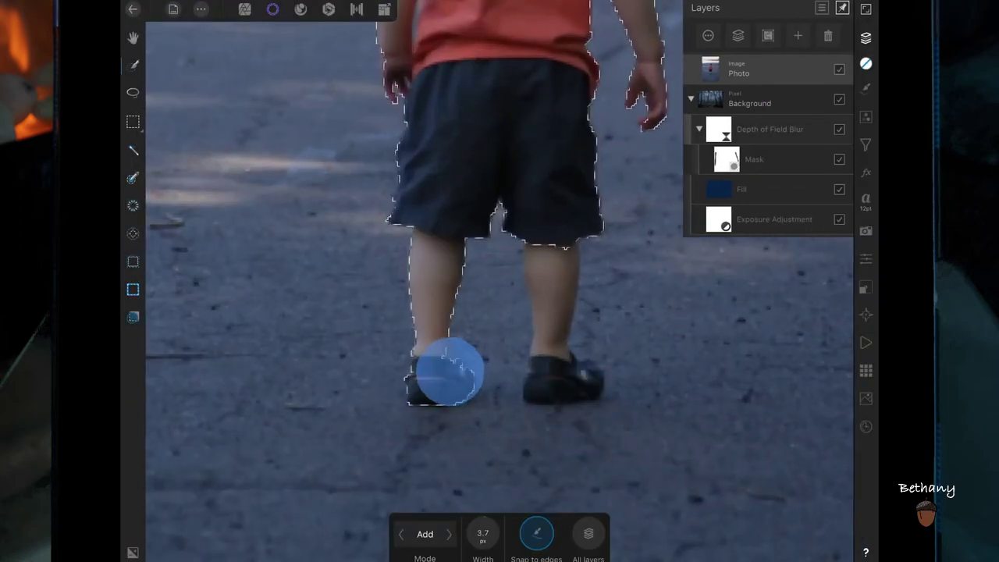
drag(546, 248, 556, 375)
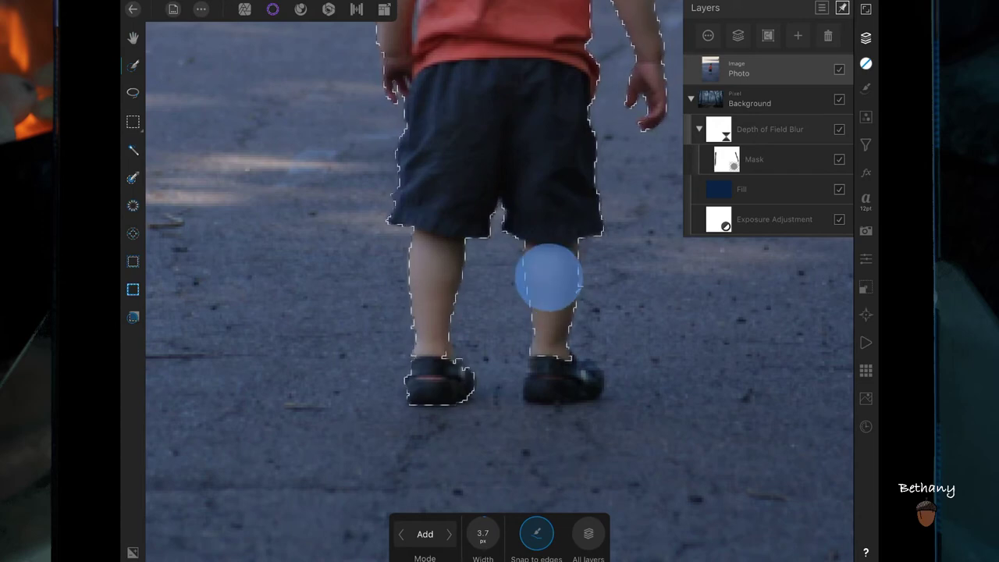
scroll(534, 387, up, 5)
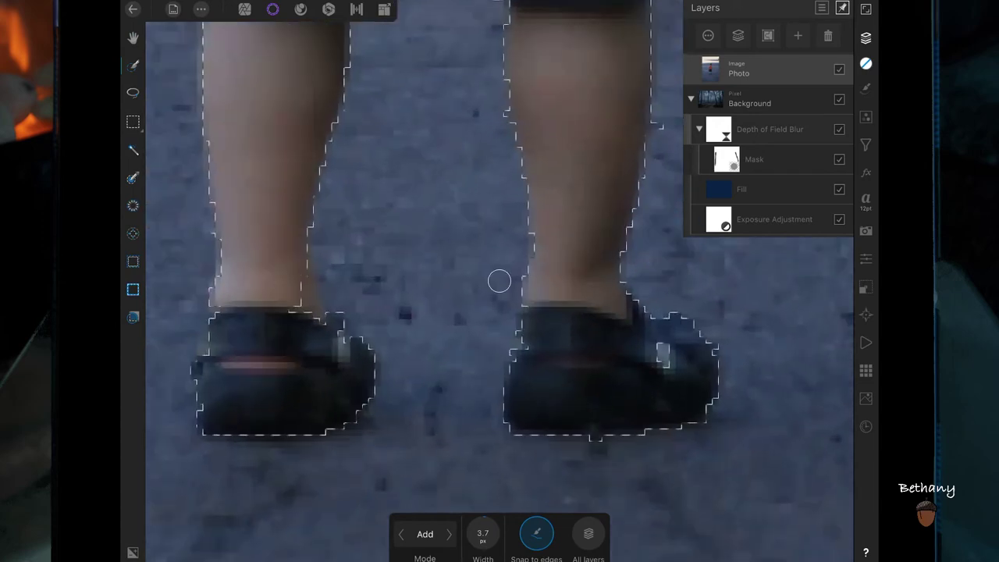
drag(301, 297, 350, 363)
click(448, 534)
drag(350, 320, 365, 343)
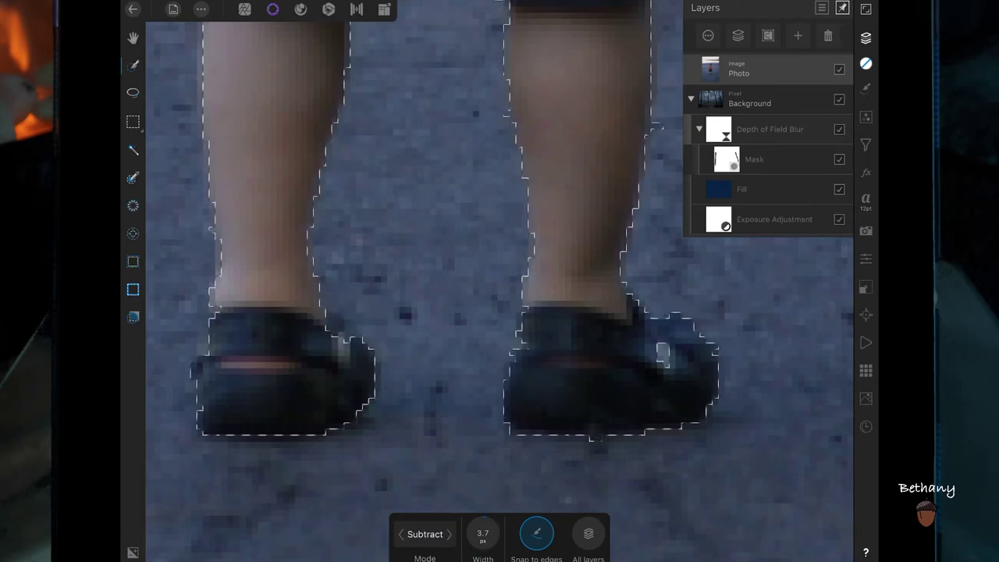
scroll(499, 281, down, 5)
scroll(498, 281, down, 5)
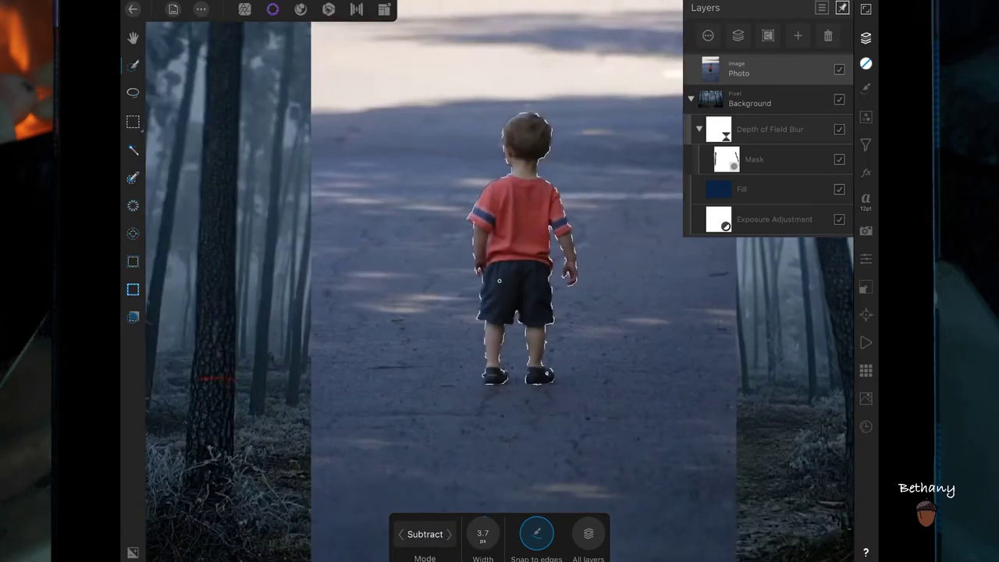
scroll(498, 280, up, 2)
- Refine the selection with an 8.4 px matte brush along the child's arm and apply it
click(133, 317)
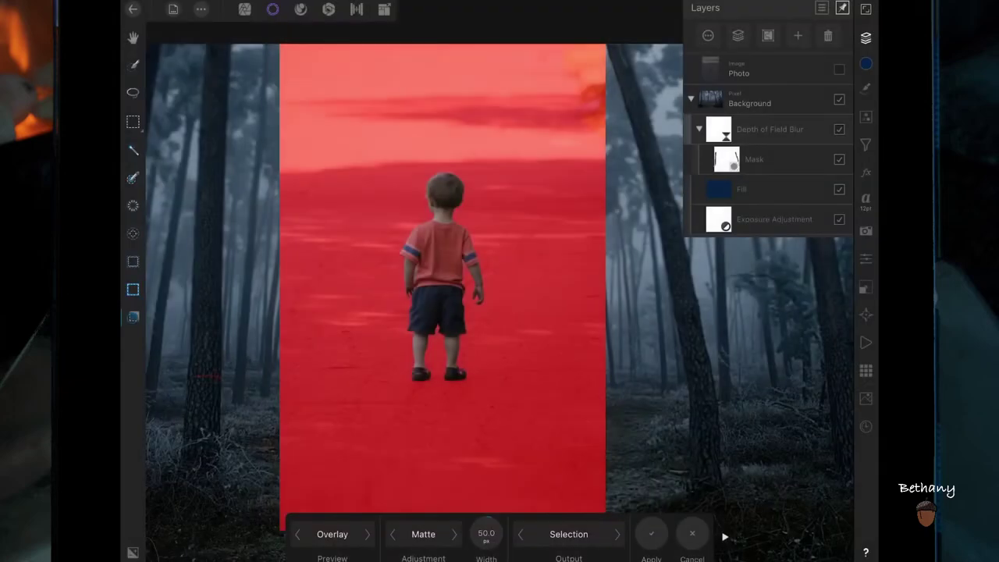
scroll(543, 306, up, 5)
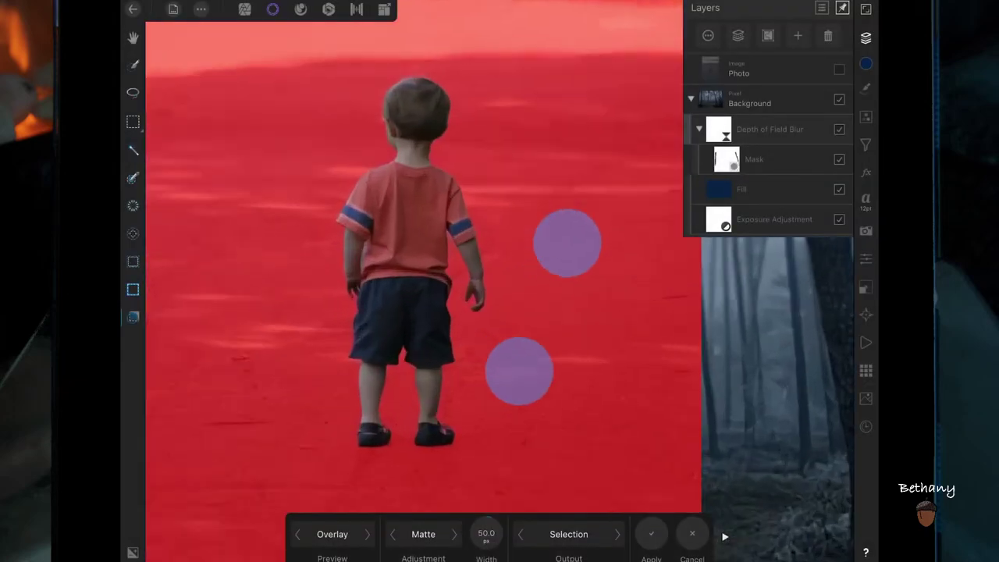
drag(486, 534, 386, 530)
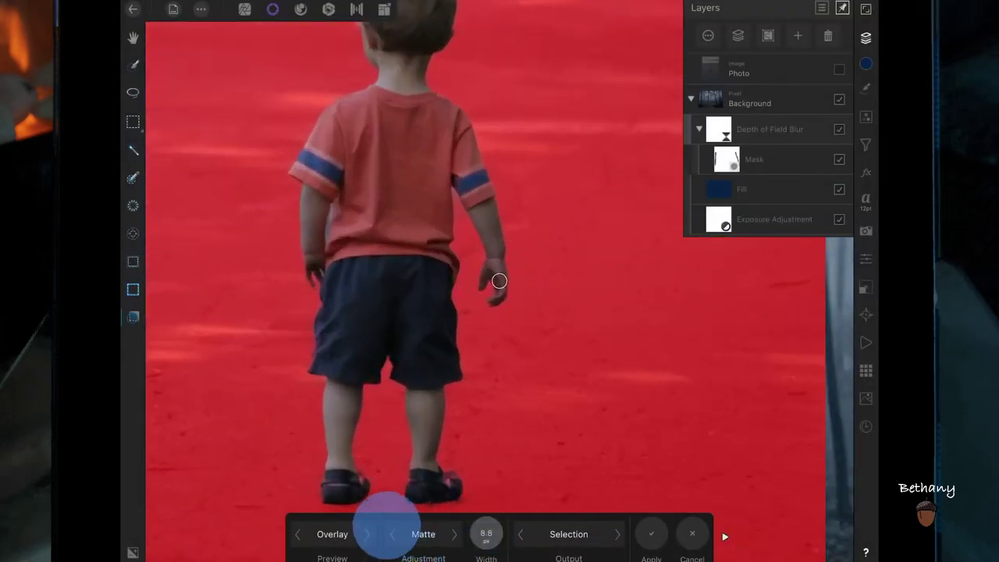
drag(327, 213, 328, 256)
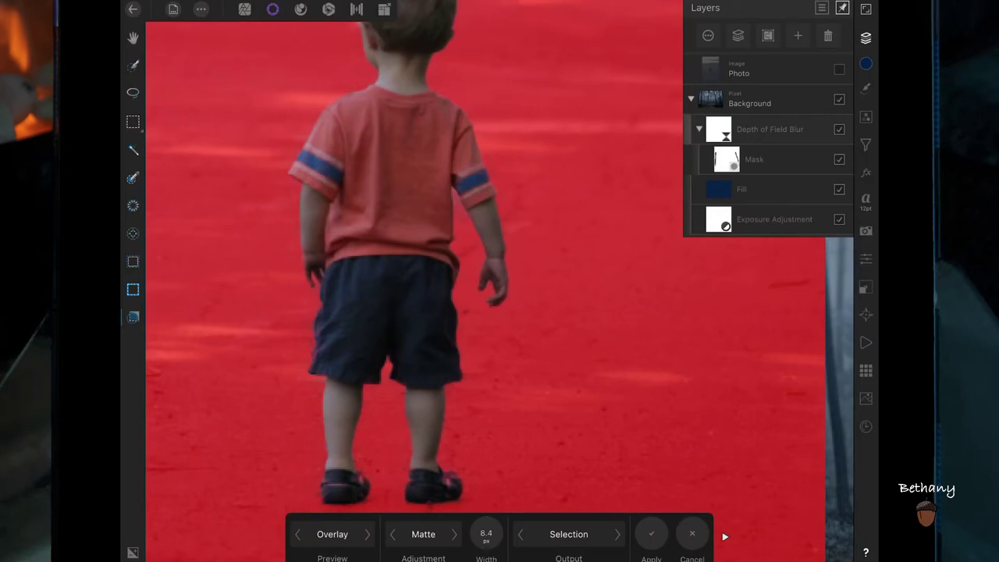
click(839, 69)
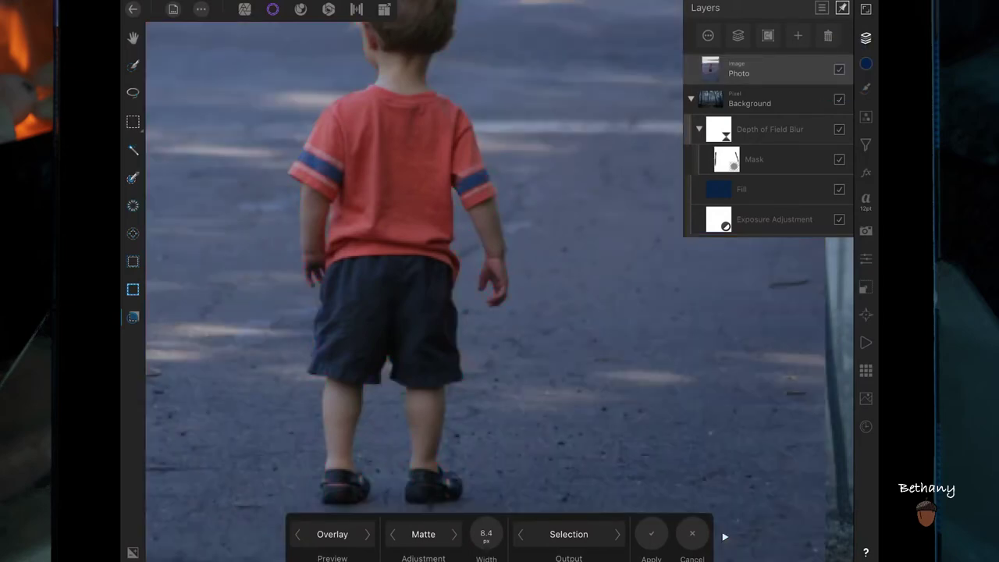
scroll(499, 281, down, 5)
scroll(499, 281, down, 3)
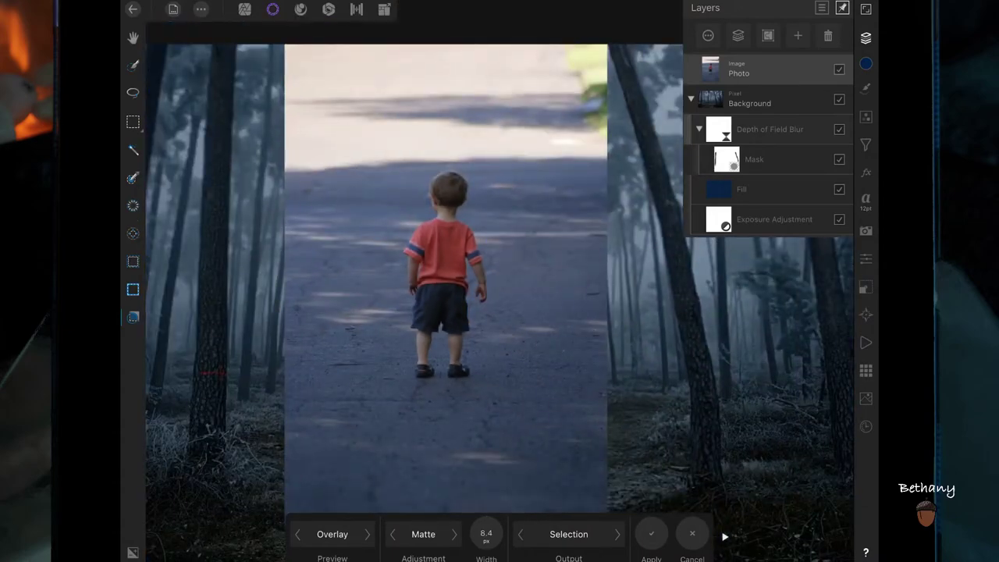
click(651, 534)
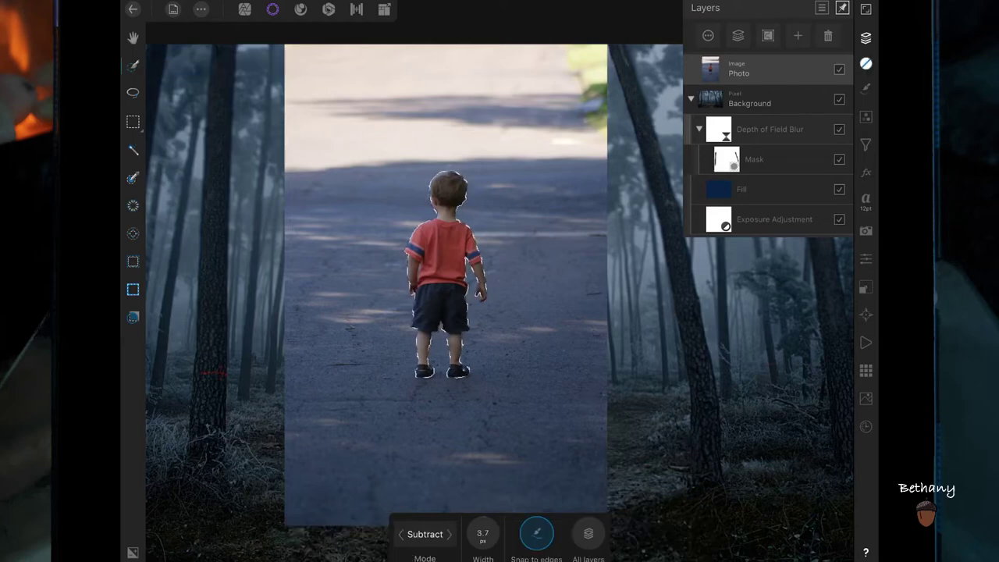
- Mask the child photo to the selection, deselect, and return to the Photo Persona
scroll(448, 261, up, 5)
click(795, 34)
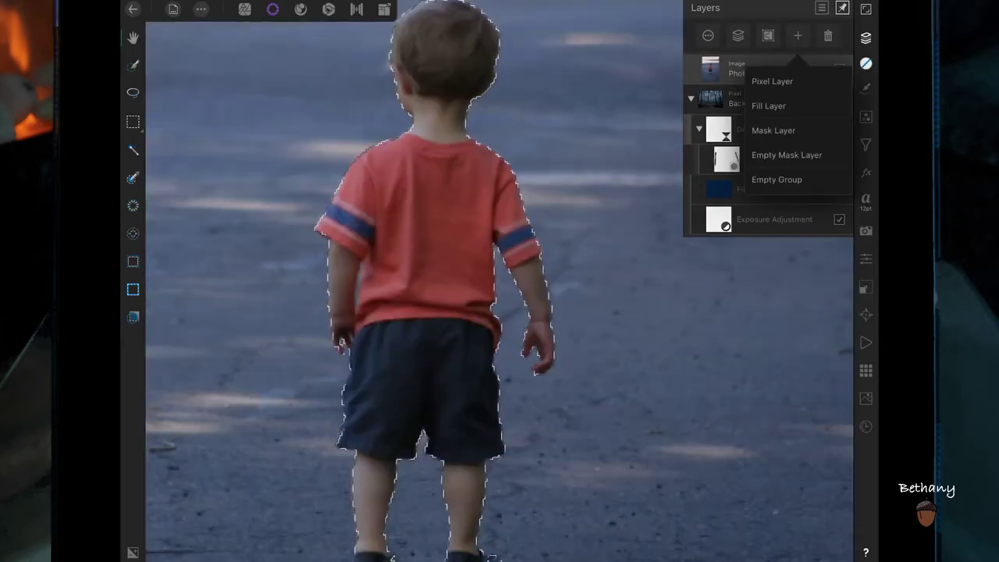
click(772, 129)
click(450, 408)
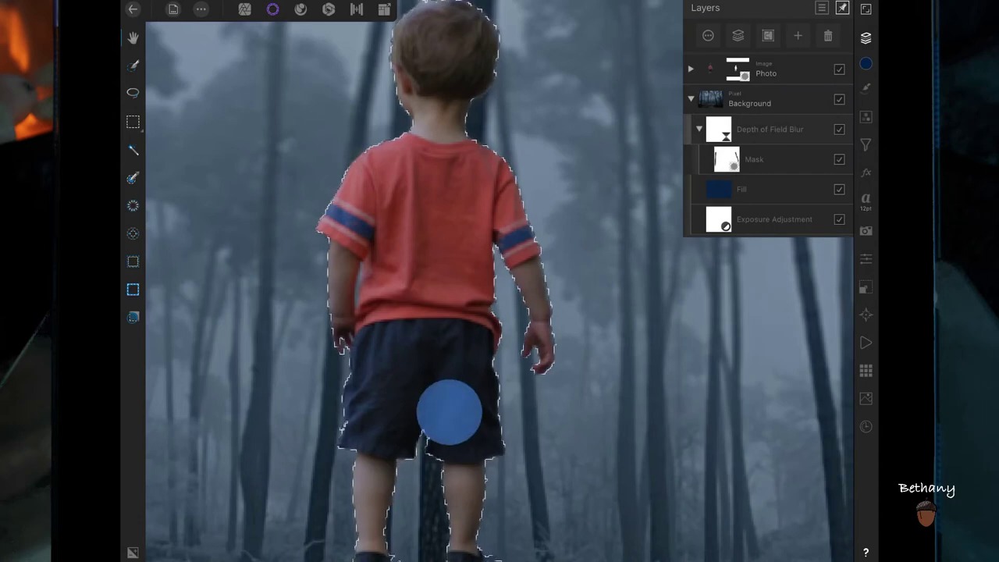
click(430, 384)
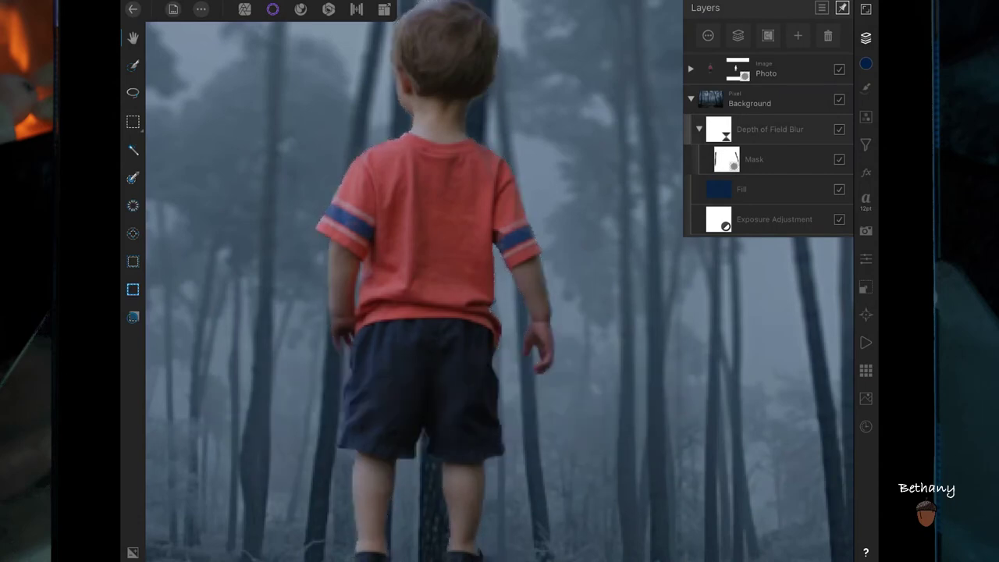
click(245, 8)
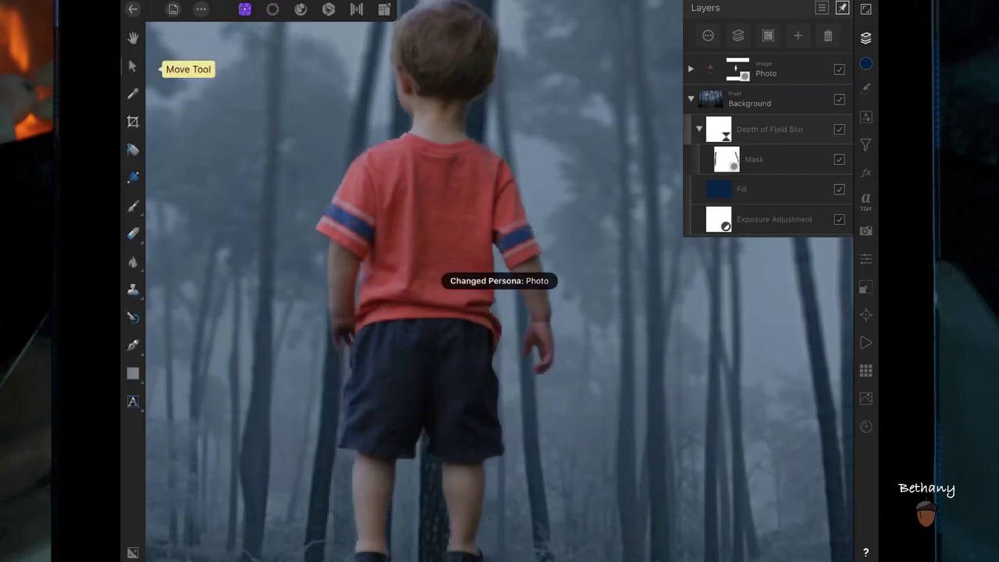
- Rasterise the boy photo layer into a pixel layer
click(773, 70)
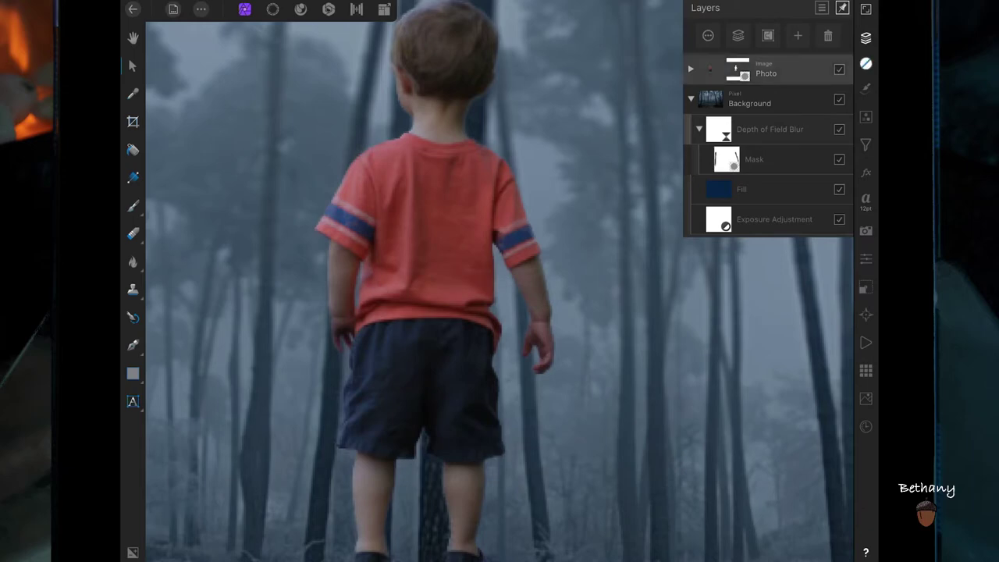
scroll(491, 323, down, 2)
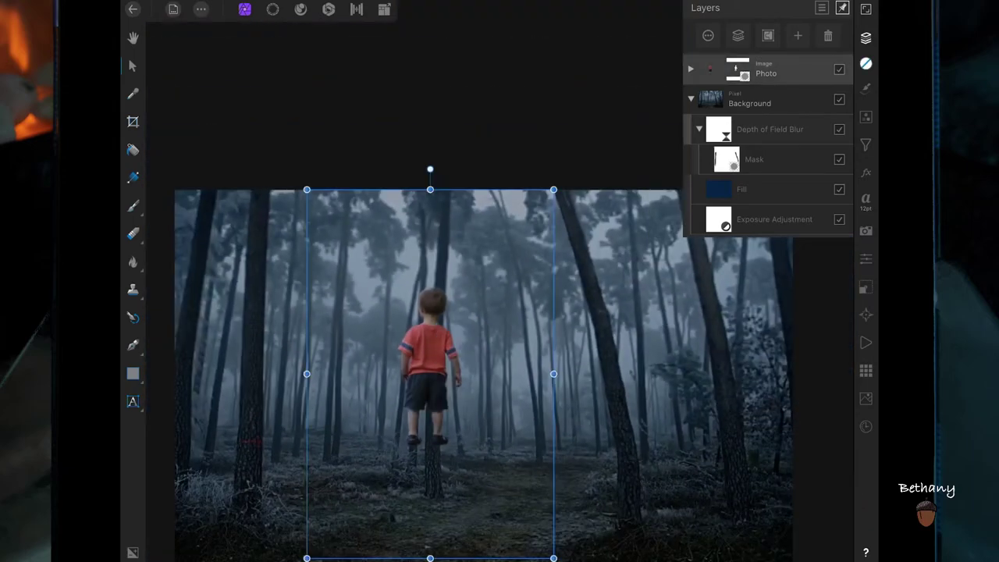
click(737, 35)
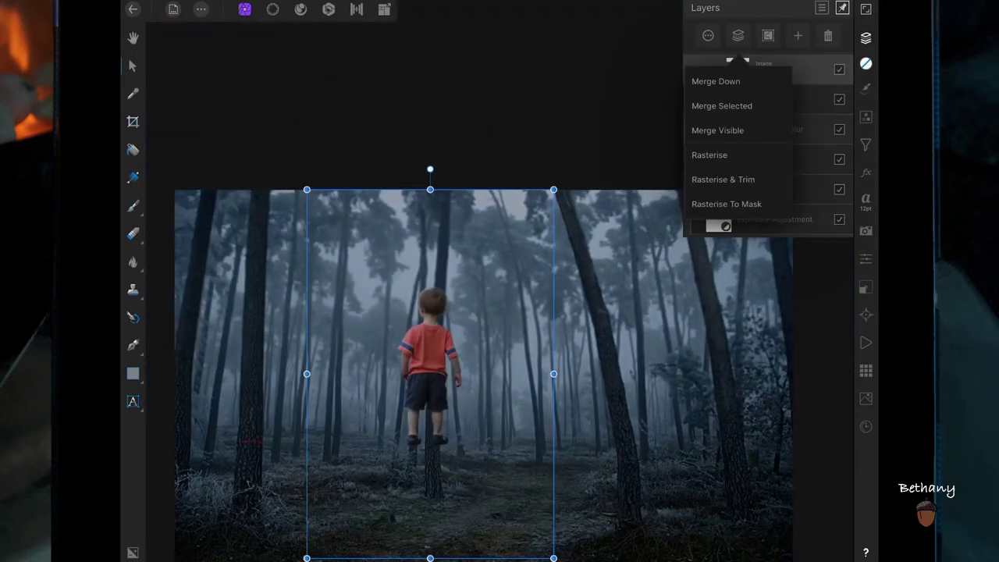
click(722, 179)
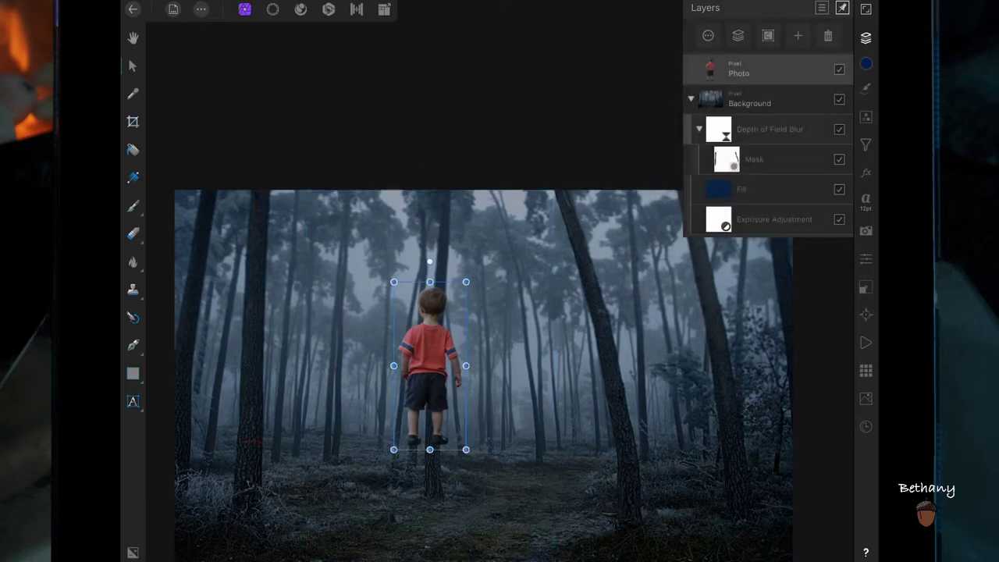
- Scale the boy down to 116.2 × 270.5 px and place him on the forest path
scroll(471, 387, down, 3)
drag(351, 296, 386, 333)
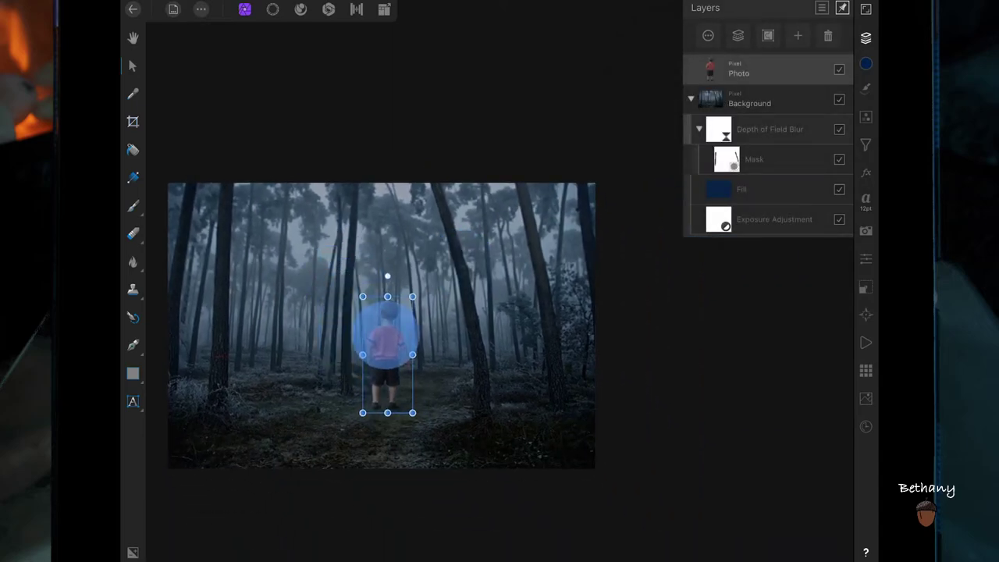
scroll(526, 374, up, 2)
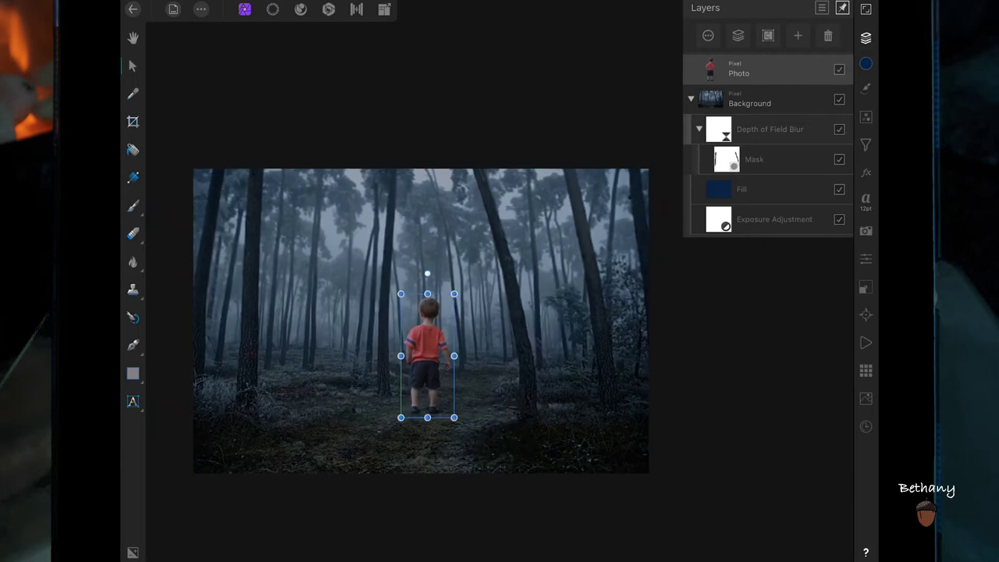
drag(454, 294, 442, 321)
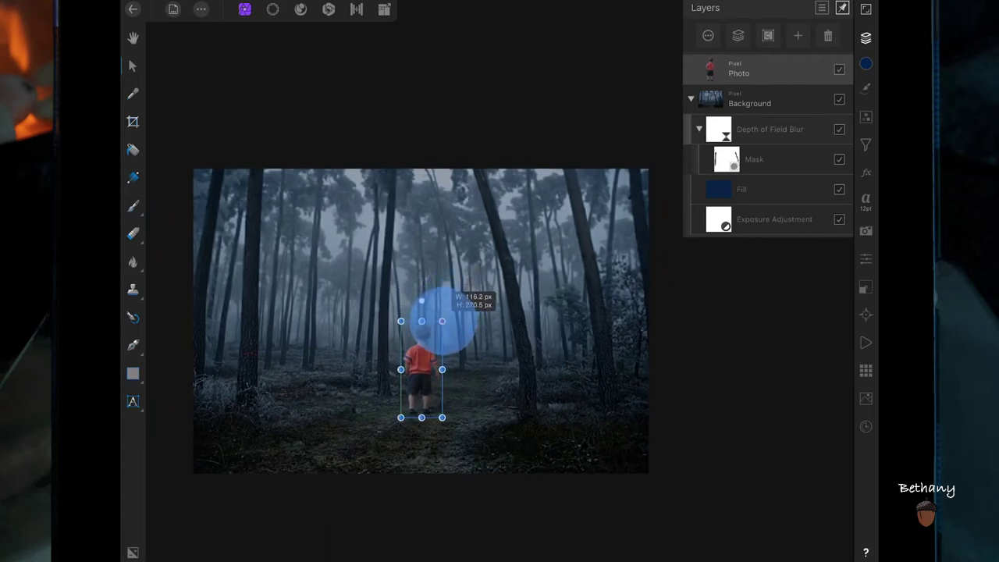
drag(419, 379, 400, 398)
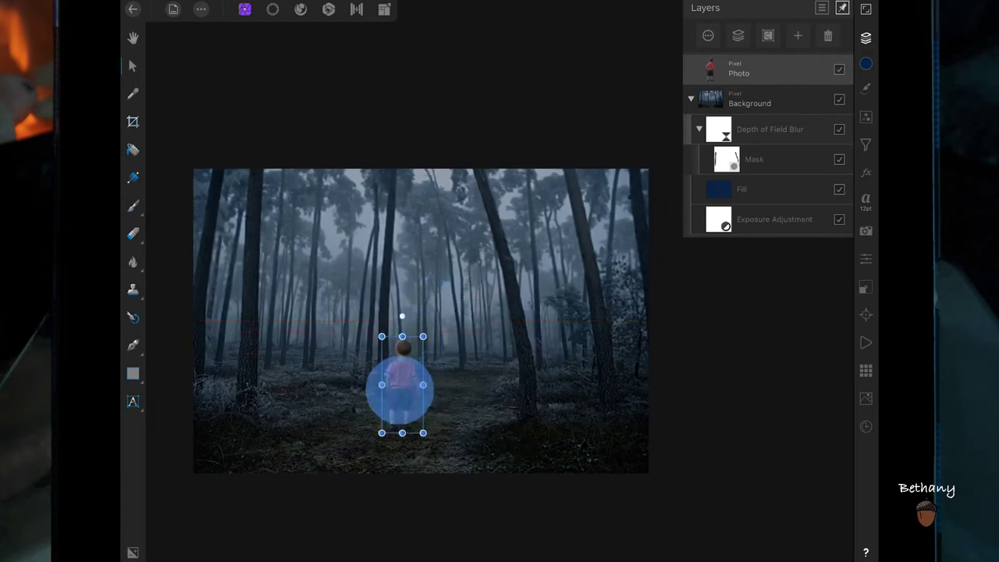
click(866, 287)
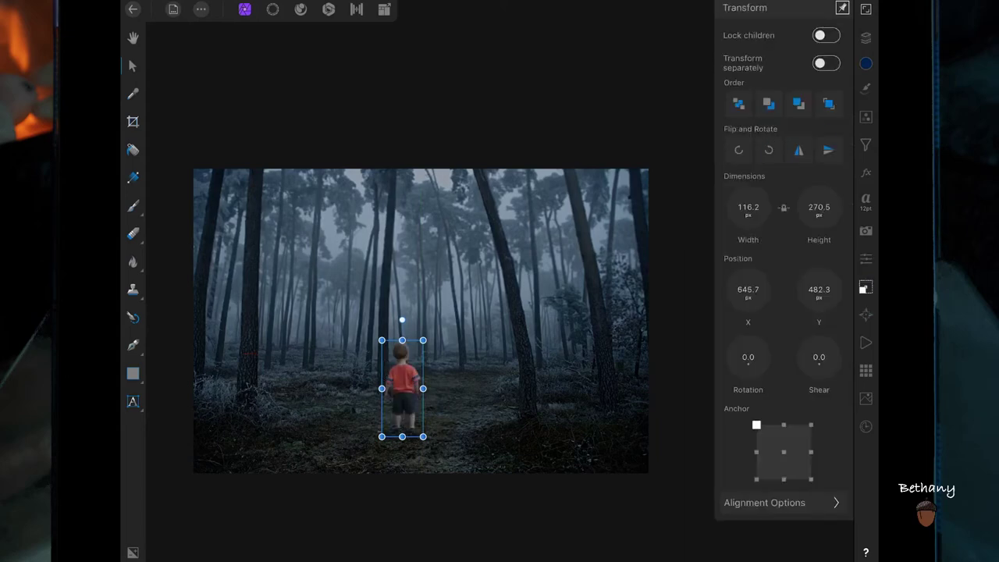
click(865, 38)
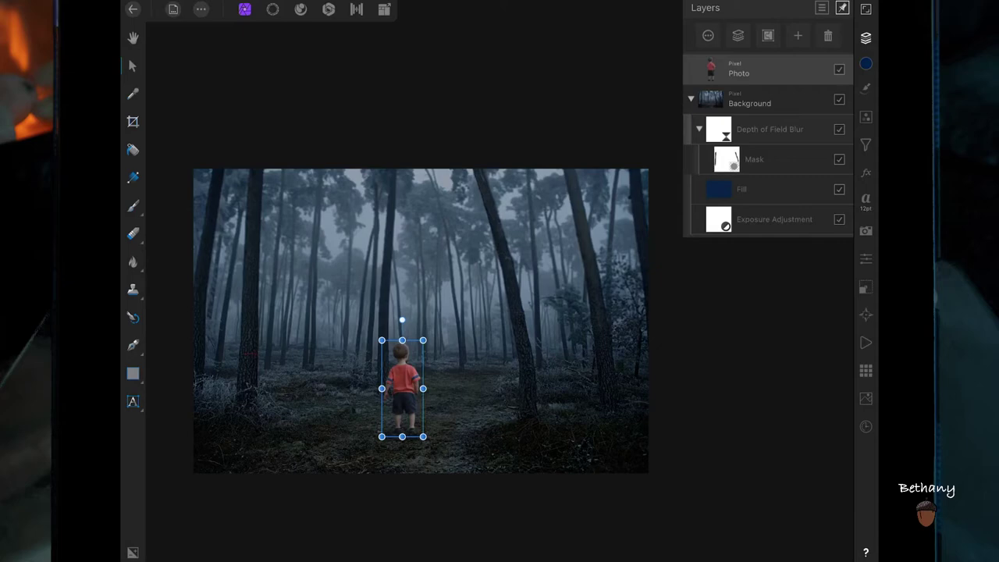
- Add an HSL adjustment clipped to the boy's layer
click(865, 116)
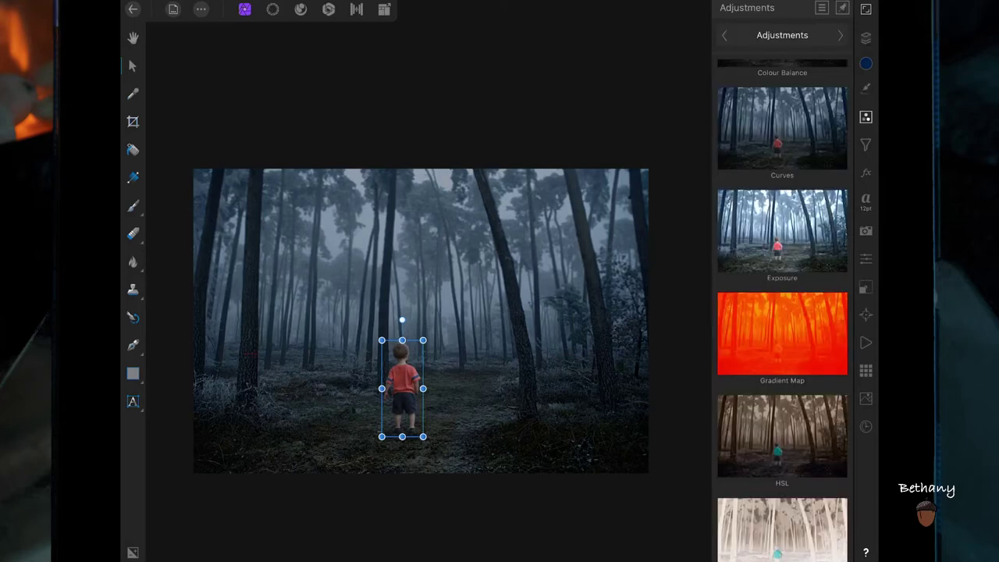
scroll(782, 312, down, 3)
click(782, 319)
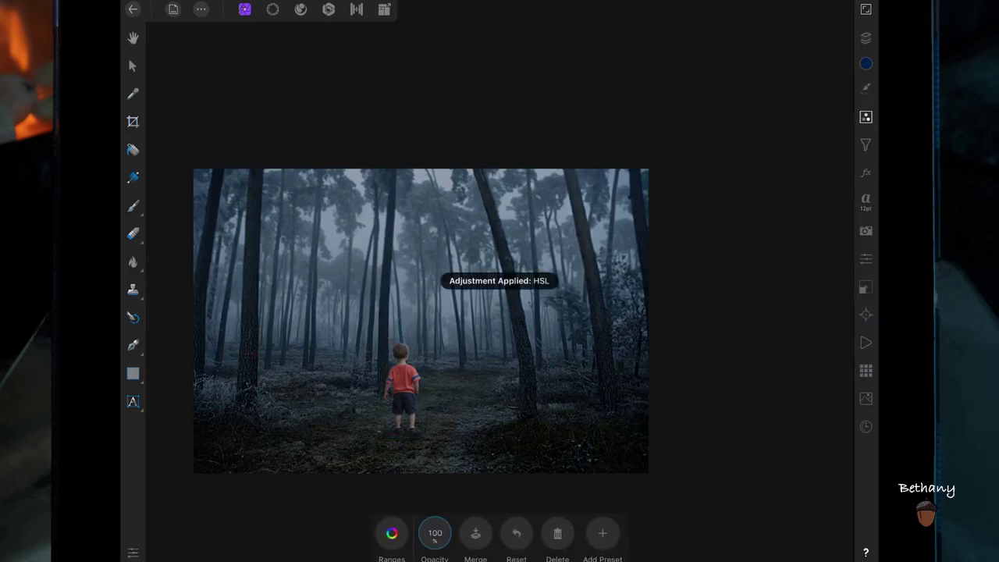
click(865, 37)
click(796, 74)
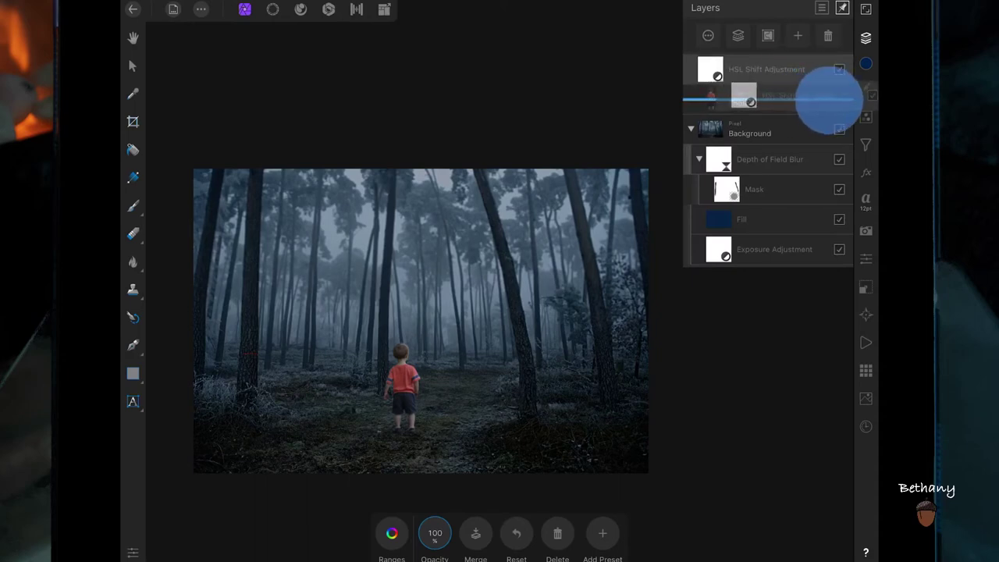
drag(796, 70, 825, 101)
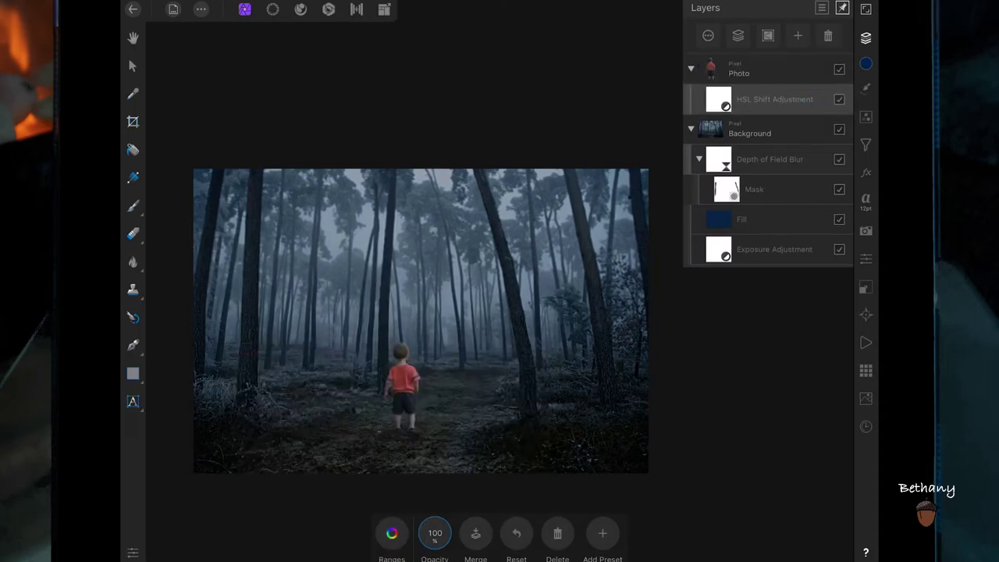
- Lower the HSL saturation to about -46%
drag(488, 353, 544, 247)
click(392, 533)
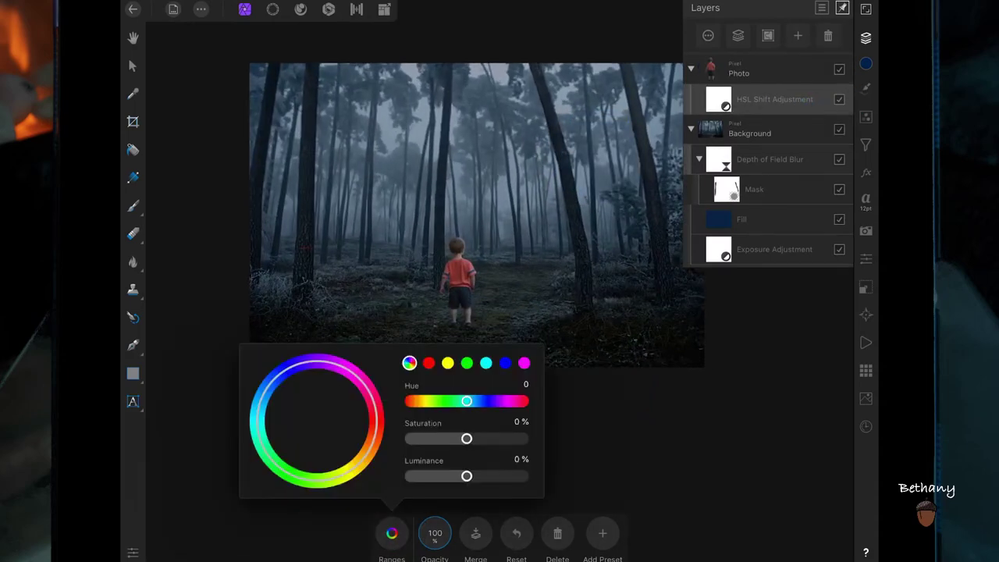
drag(465, 439, 434, 440)
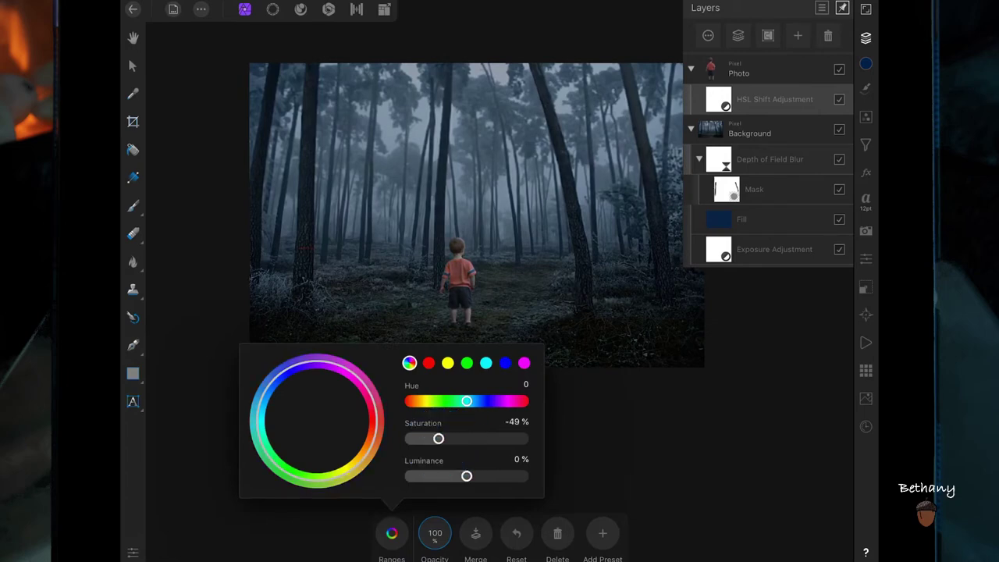
click(392, 533)
click(865, 116)
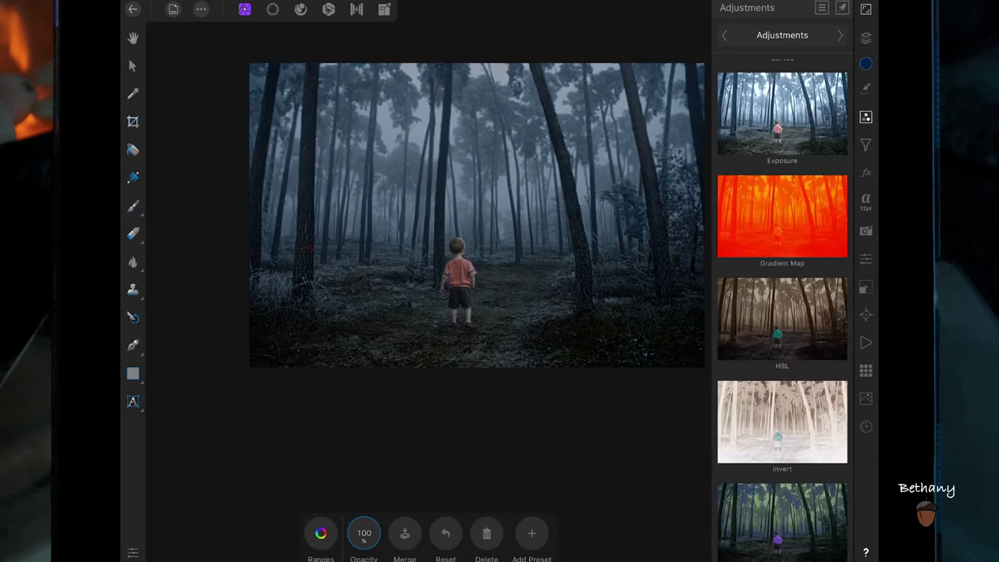
- Add an Exposure adjustment at -0.63 for the boy and select his Photo layer
scroll(781, 312, up, 1)
click(797, 259)
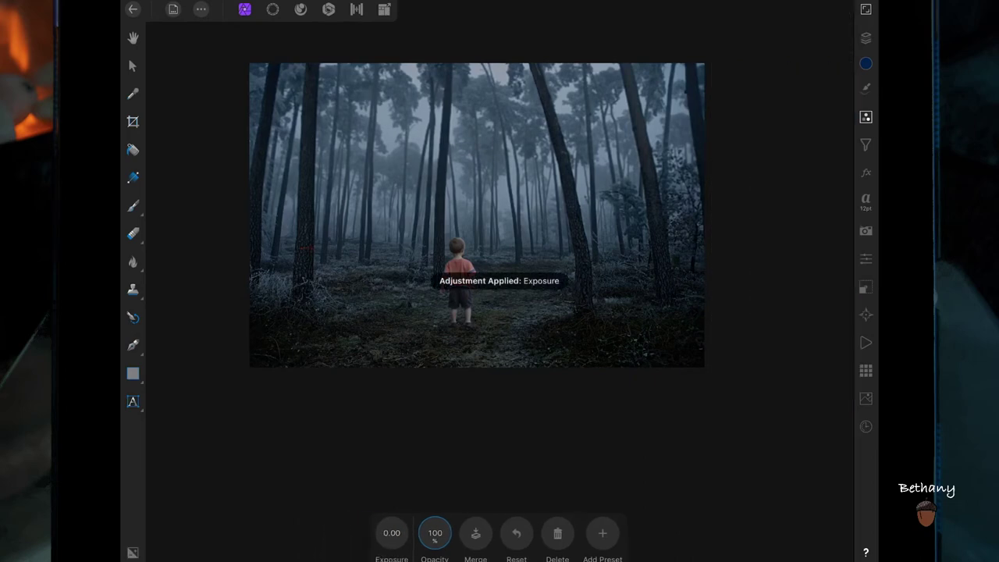
drag(392, 533, 347, 531)
scroll(601, 293, up, 3)
scroll(577, 328, up, 3)
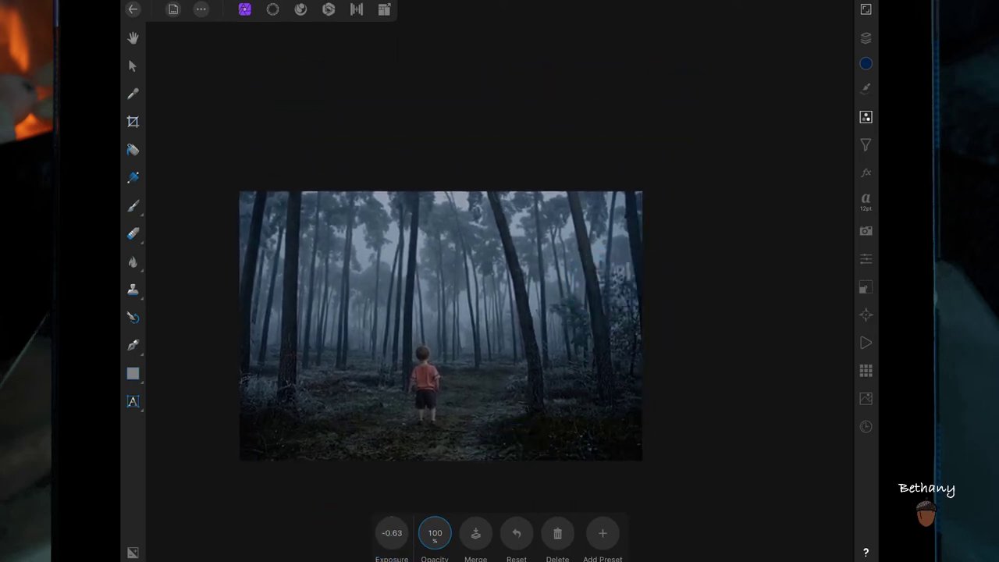
click(865, 37)
click(749, 70)
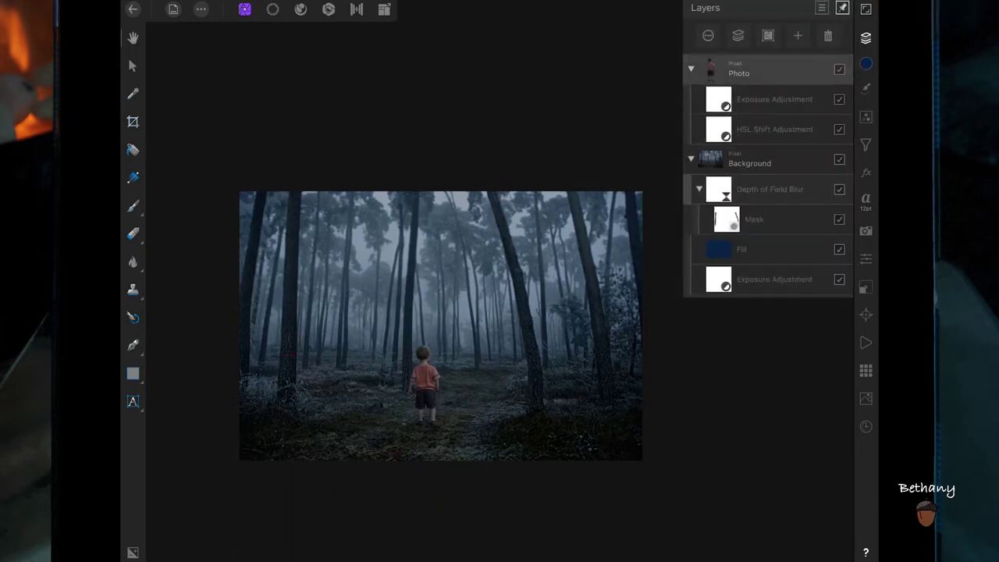
- Add a Fill layer and clip it inside the boy's Photo layer
click(798, 35)
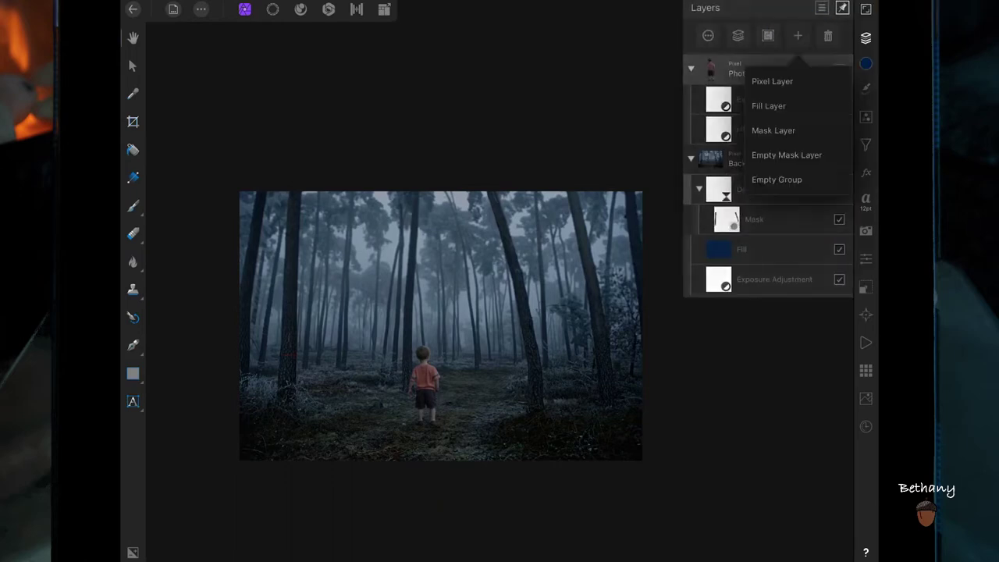
click(768, 106)
click(865, 37)
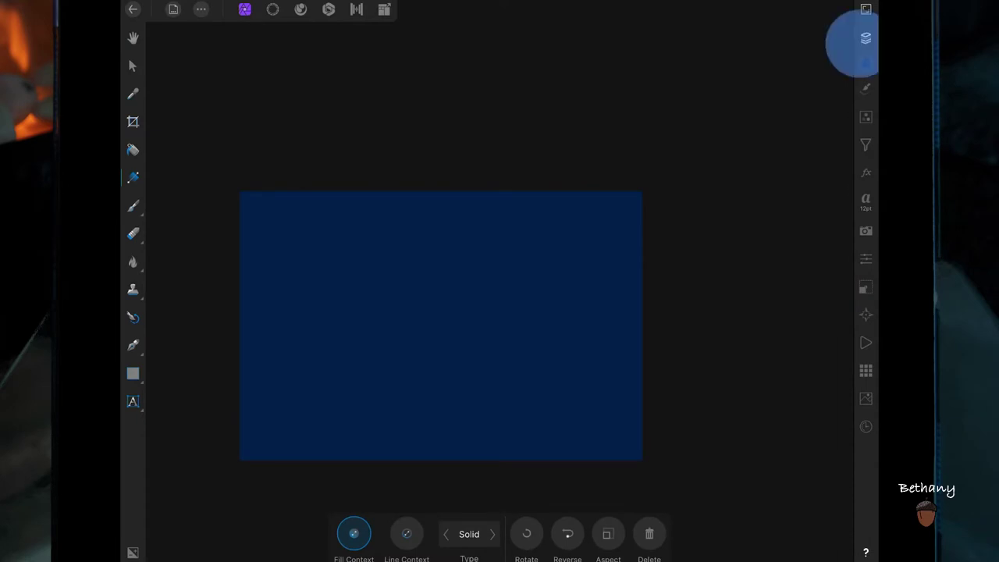
drag(796, 70, 816, 94)
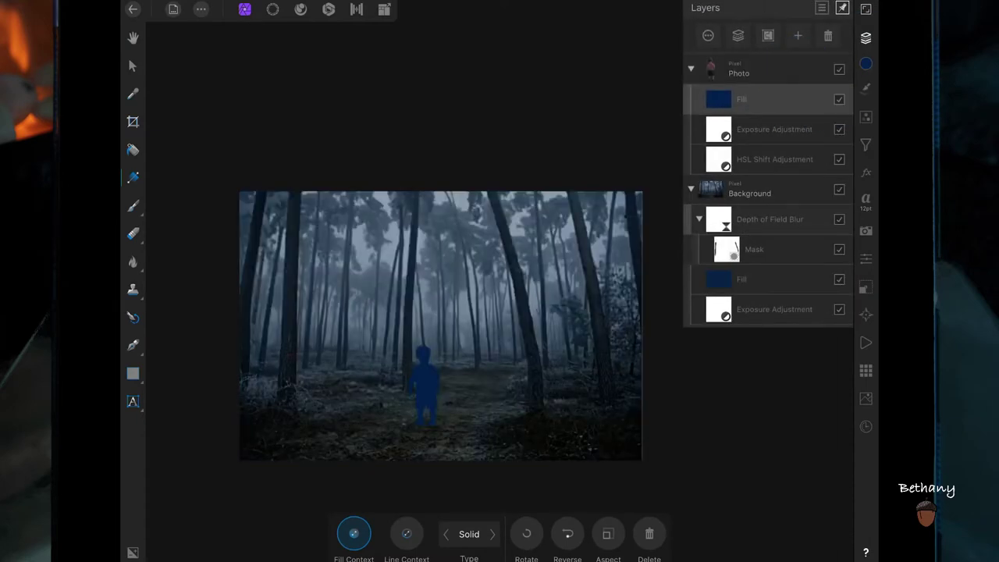
- Set the navy fill to Soft Light blending at about 41% opacity
click(741, 99)
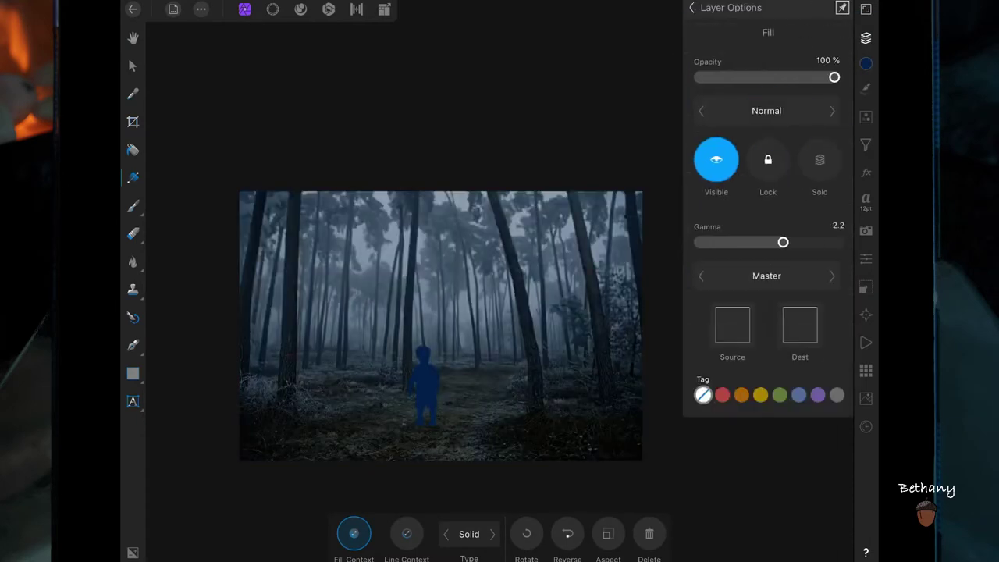
click(766, 110)
drag(629, 413, 624, 262)
click(618, 372)
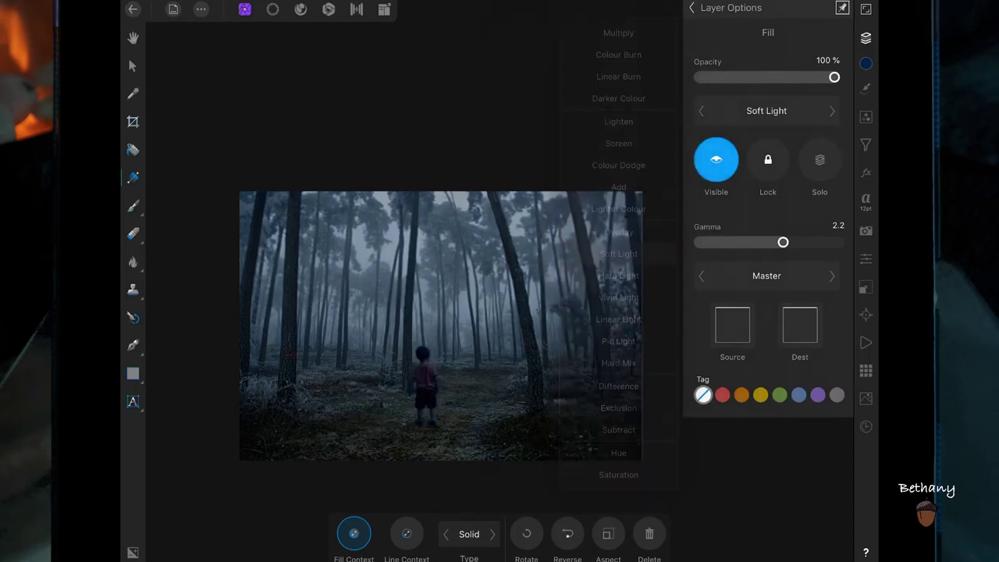
drag(834, 77, 750, 94)
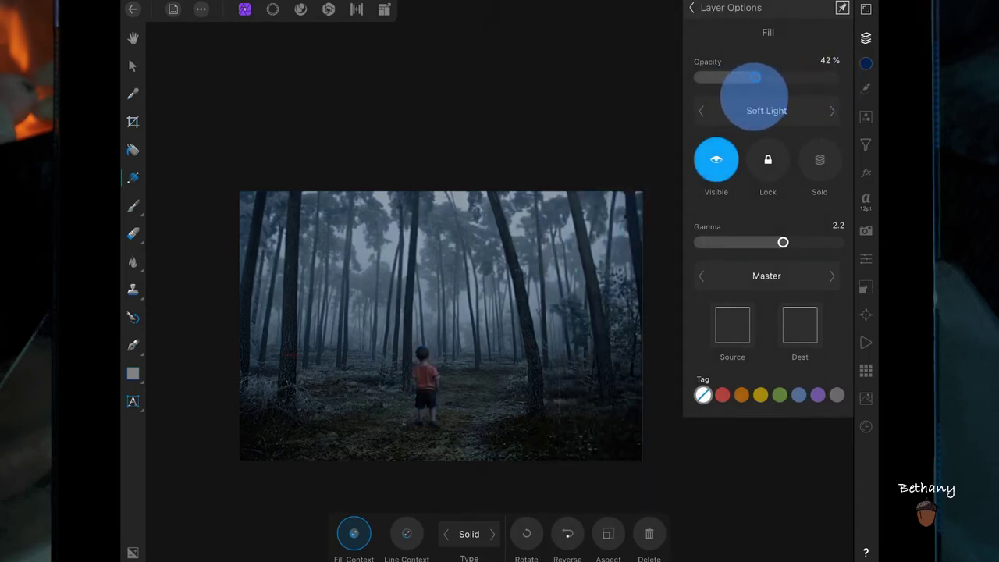
click(691, 7)
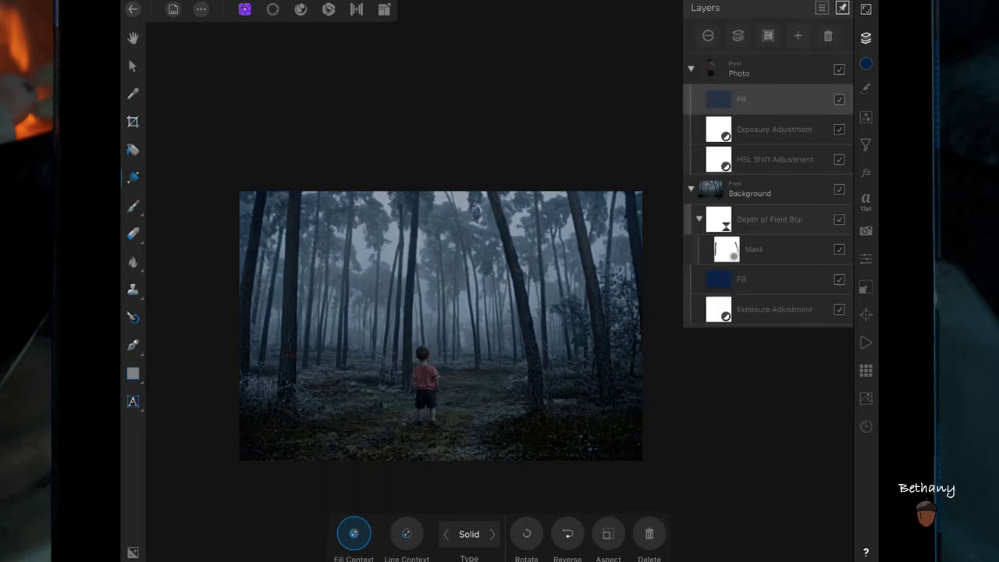
click(690, 69)
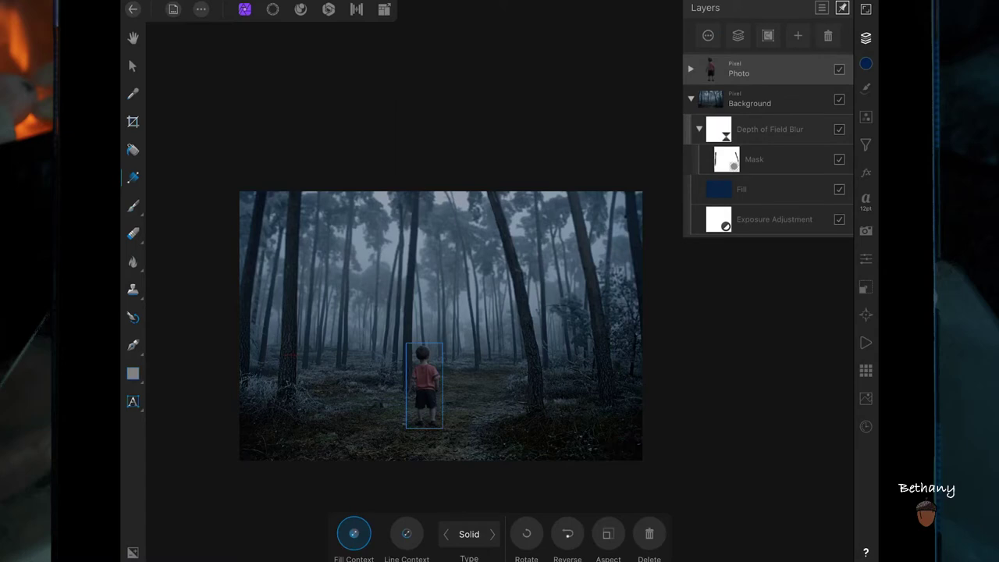
- Lower the boy's fill layer opacity to about 36%
click(691, 69)
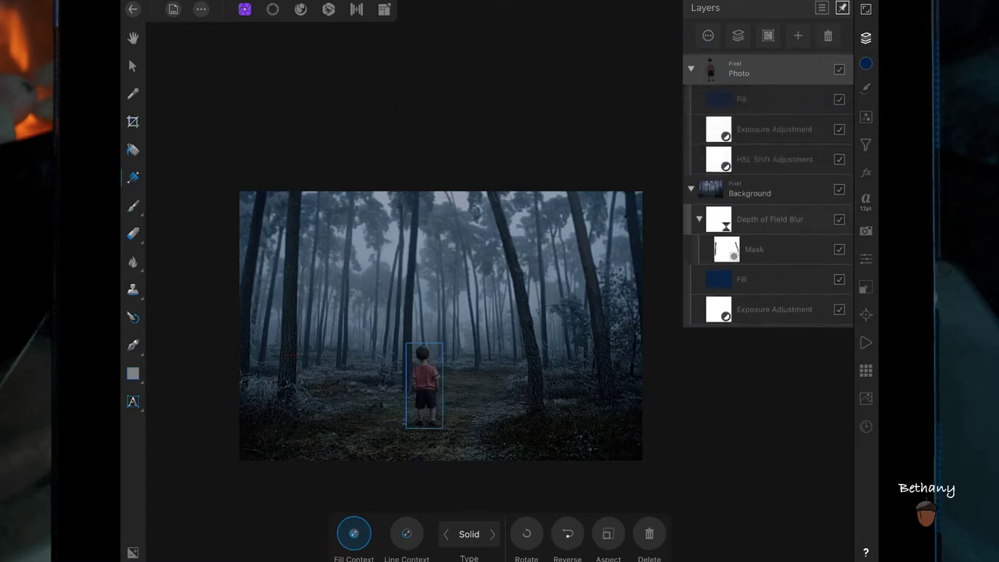
click(766, 103)
drag(756, 77, 747, 77)
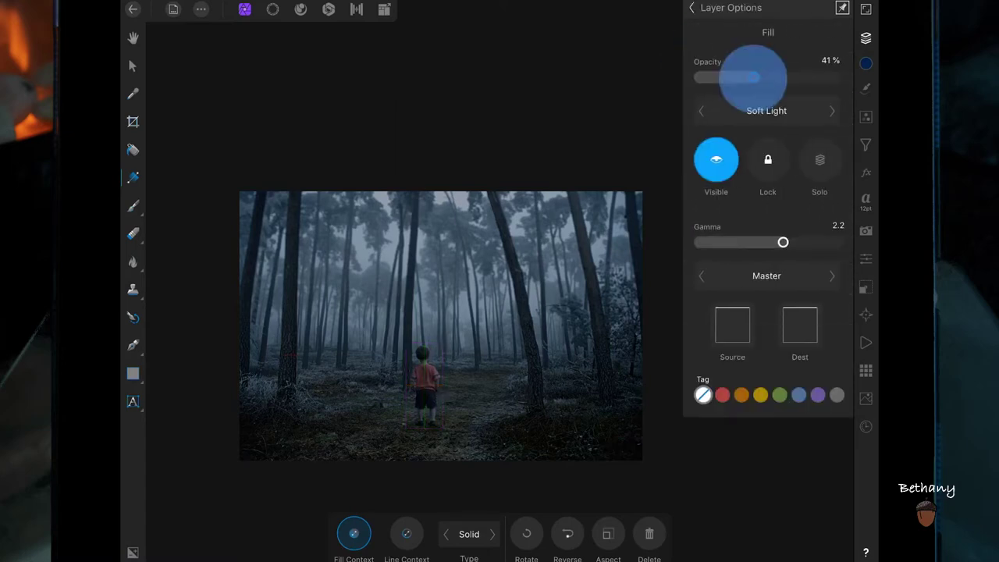
click(691, 7)
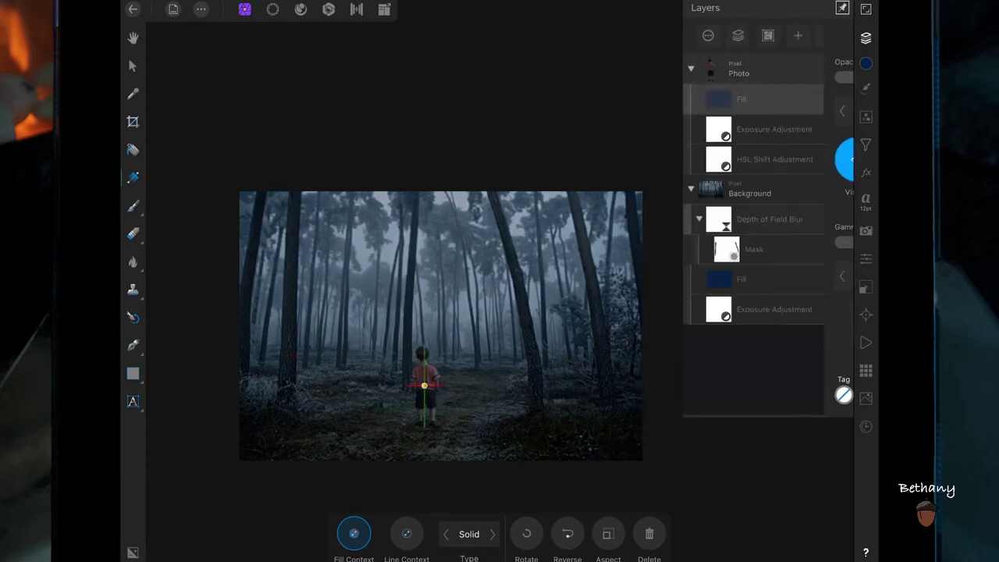
- Rasterise the boy into a single pixel layer and duplicate it
click(749, 98)
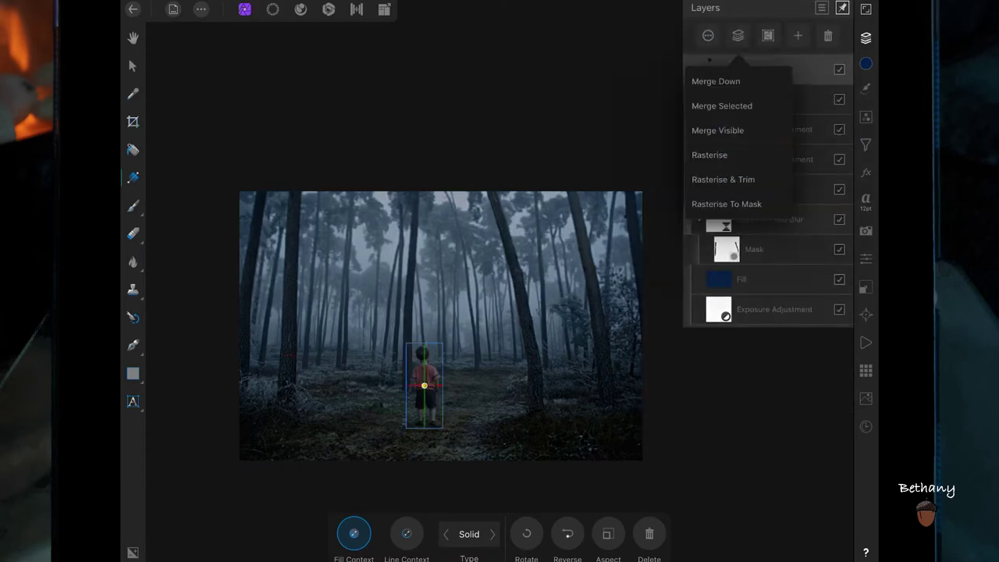
click(709, 154)
click(133, 66)
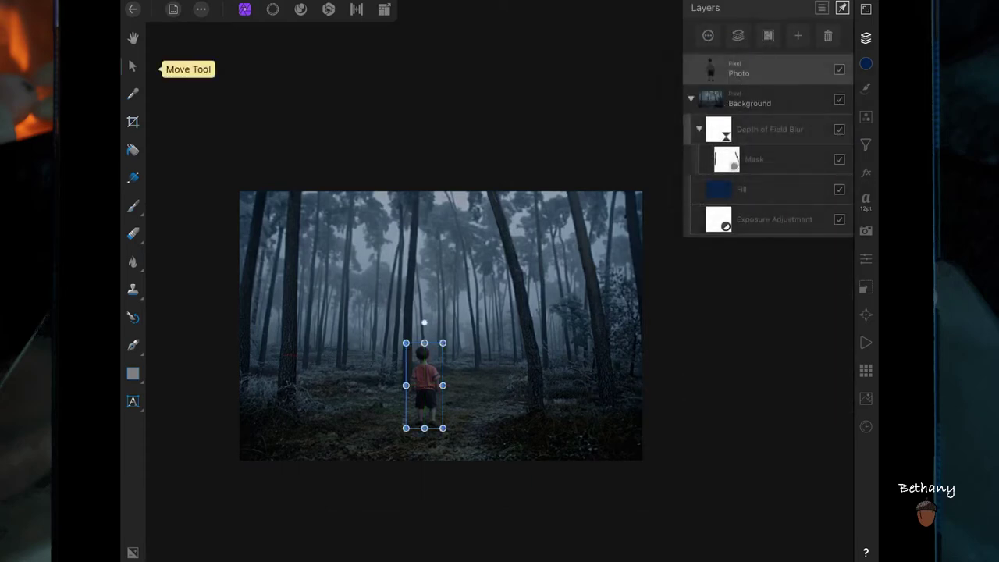
click(424, 390)
click(380, 365)
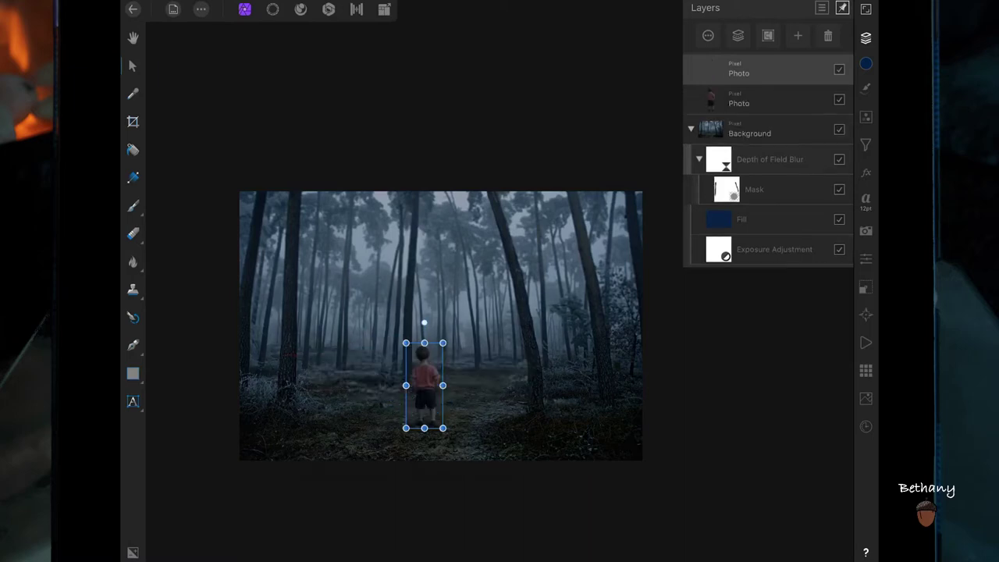
- Nest an Exposure adjustment inside the boy's copy at about -20, turning it black
click(865, 117)
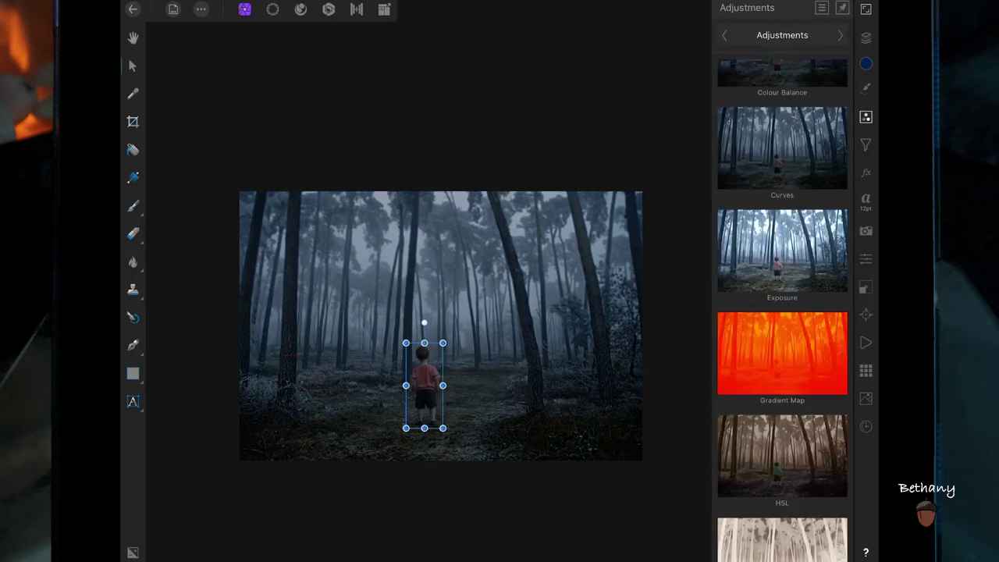
click(781, 249)
click(865, 38)
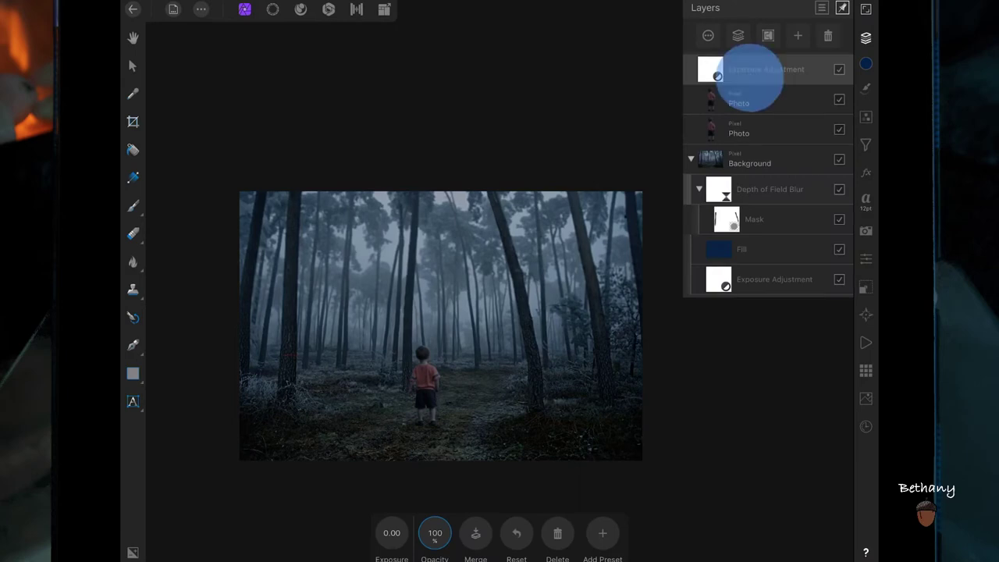
drag(750, 78, 774, 102)
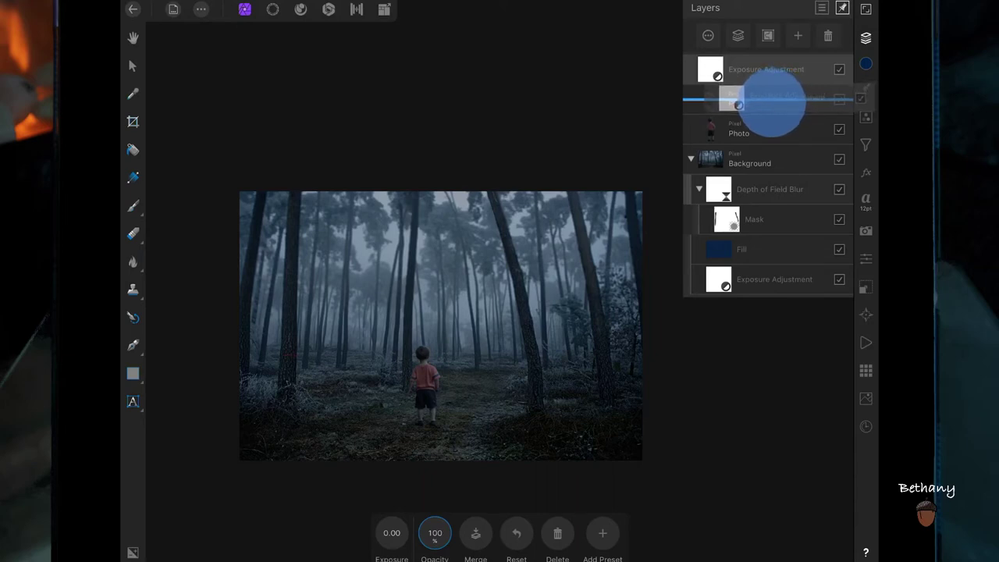
drag(772, 101, 776, 128)
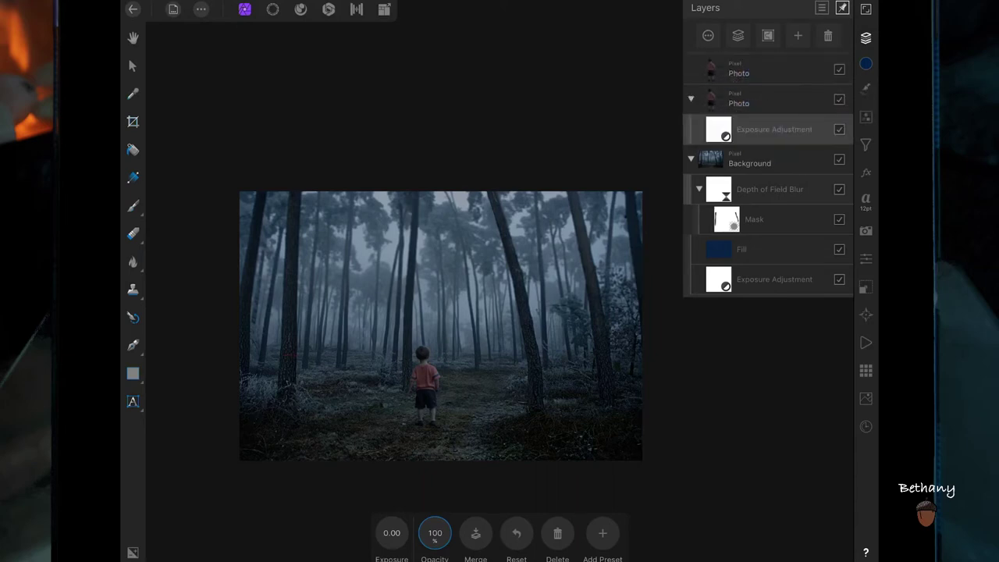
mouse_move(392, 533)
mouse_down()
mouse_move(296, 530)
mouse_move(367, 521)
mouse_move(314, 535)
mouse_move(335, 518)
mouse_move(277, 538)
mouse_move(368, 523)
mouse_move(343, 533)
mouse_up()
- Rotate the black boy copy 180° and move it below his feet
click(738, 99)
click(866, 287)
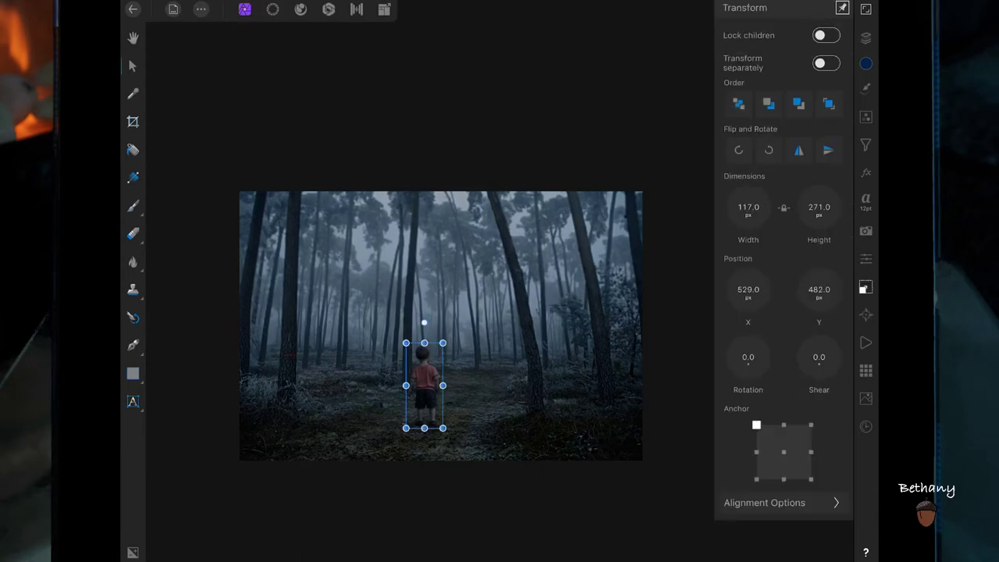
click(768, 150)
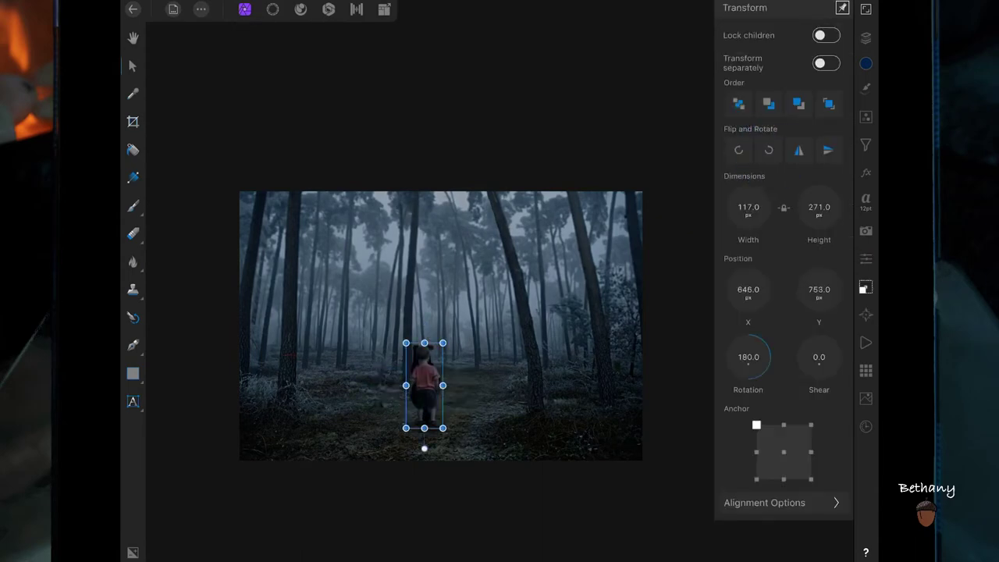
drag(429, 401, 435, 477)
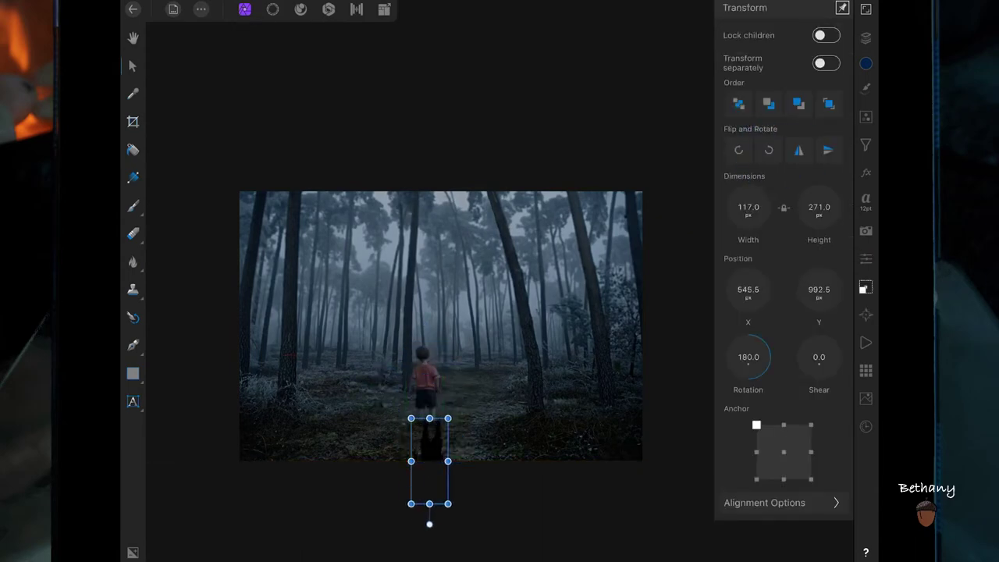
- Nudge the shadow to line up with his feet, then bring up its merge options
scroll(506, 442, up, 5)
mouse_move(381, 375)
mouse_down()
mouse_move(371, 390)
mouse_move(366, 379)
mouse_up()
scroll(490, 401, down, 5)
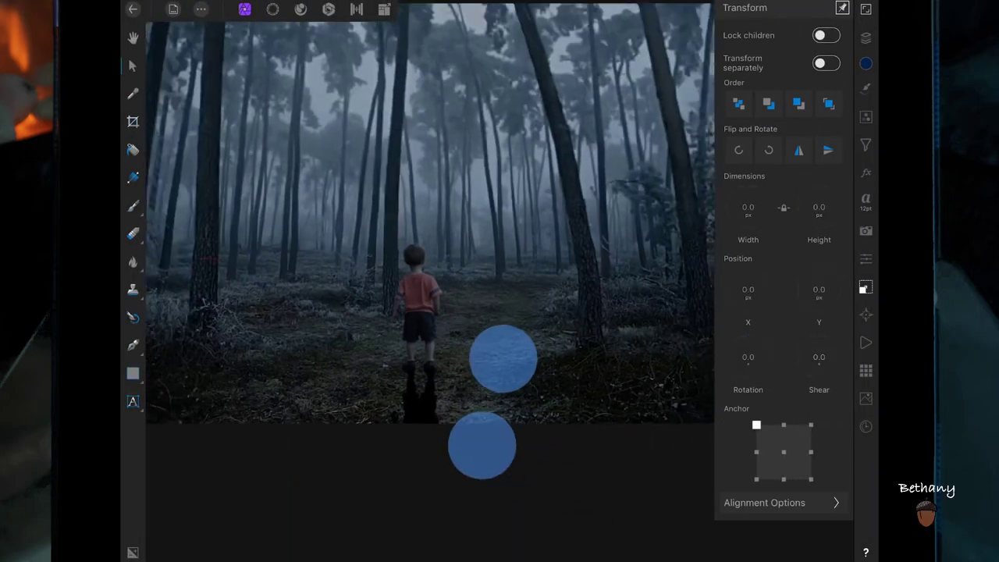
click(866, 37)
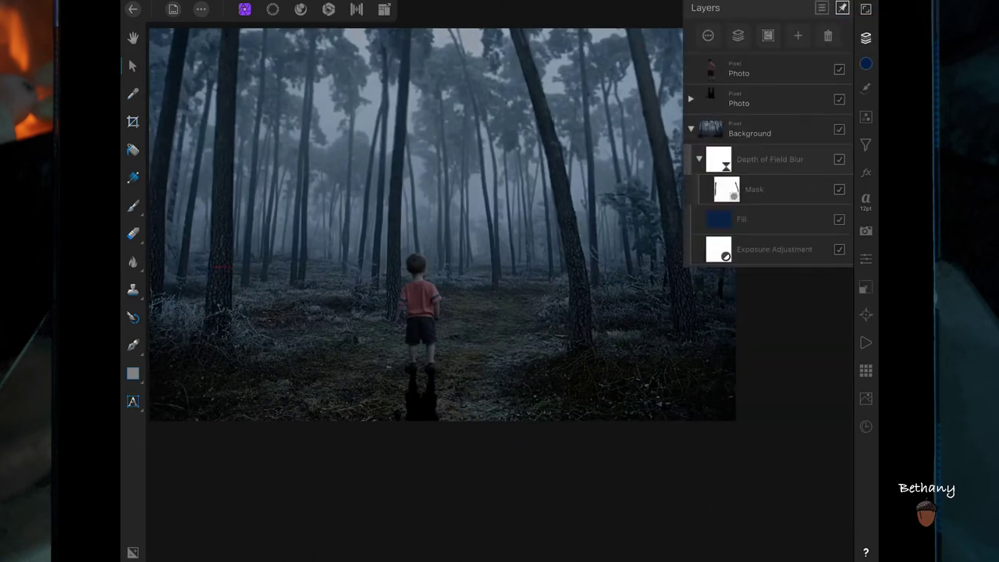
click(749, 100)
click(749, 99)
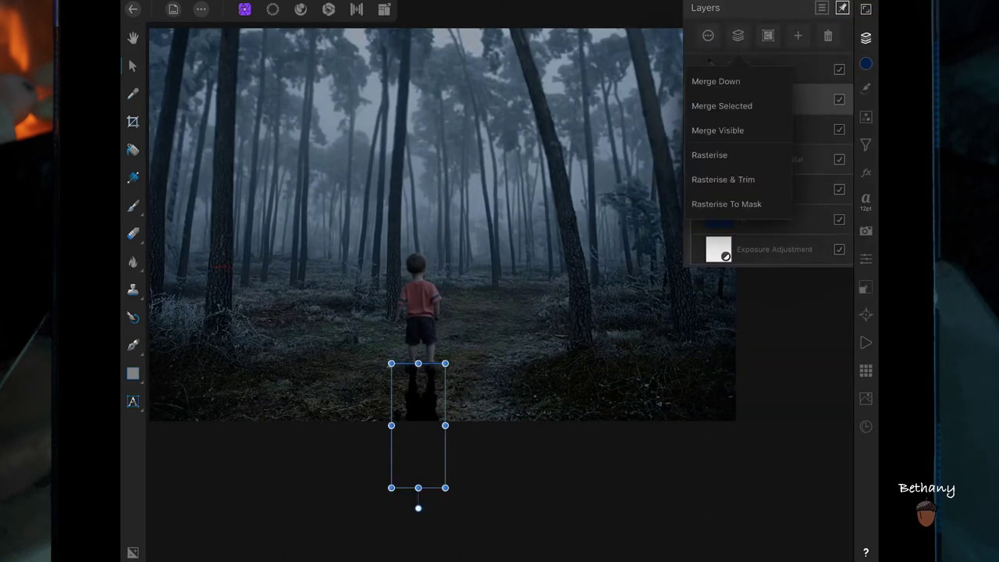
- Apply the Distortions > Perspective filter to the shadow layer
key(Escape)
click(862, 143)
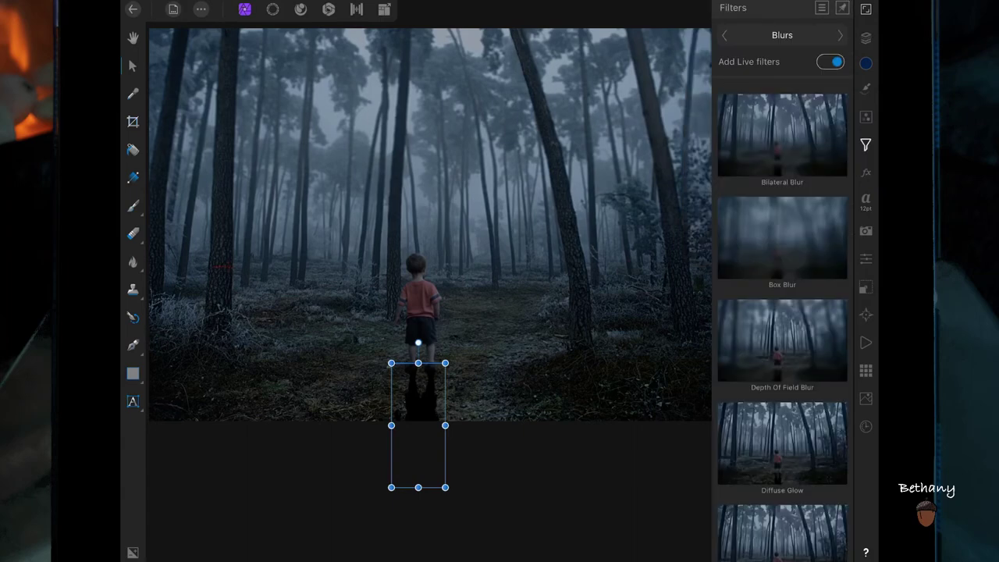
click(800, 35)
click(652, 96)
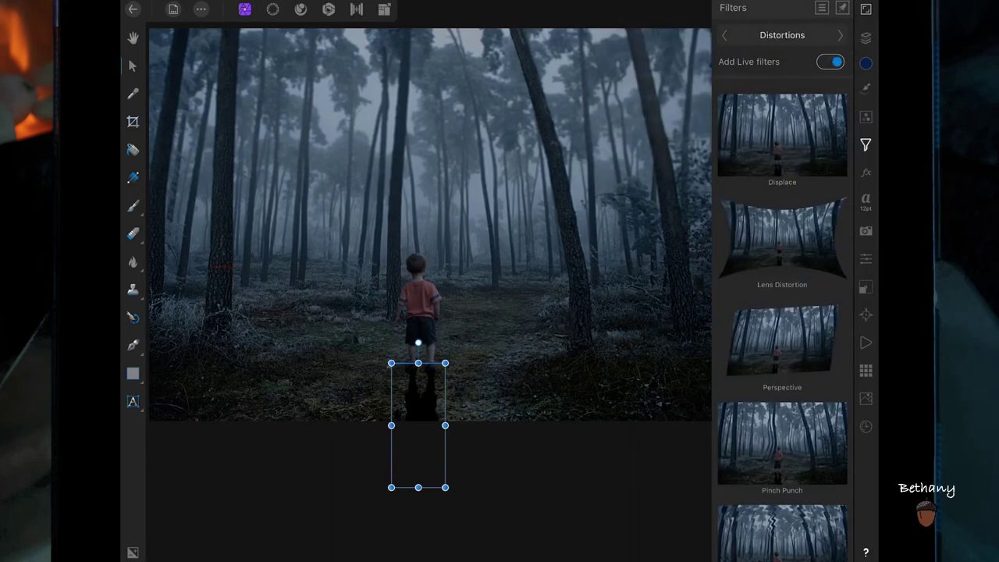
scroll(781, 312, down, 5)
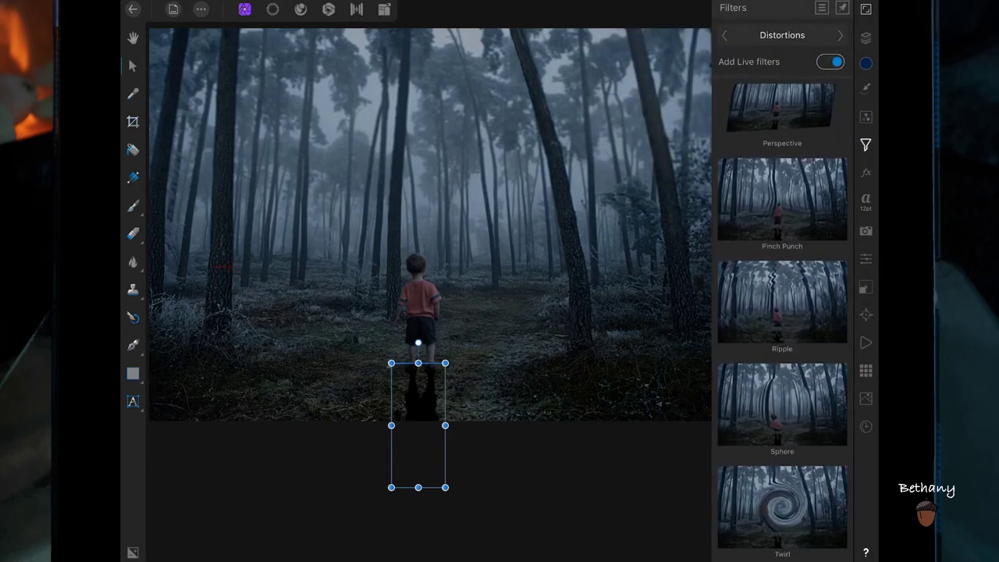
click(803, 222)
click(428, 533)
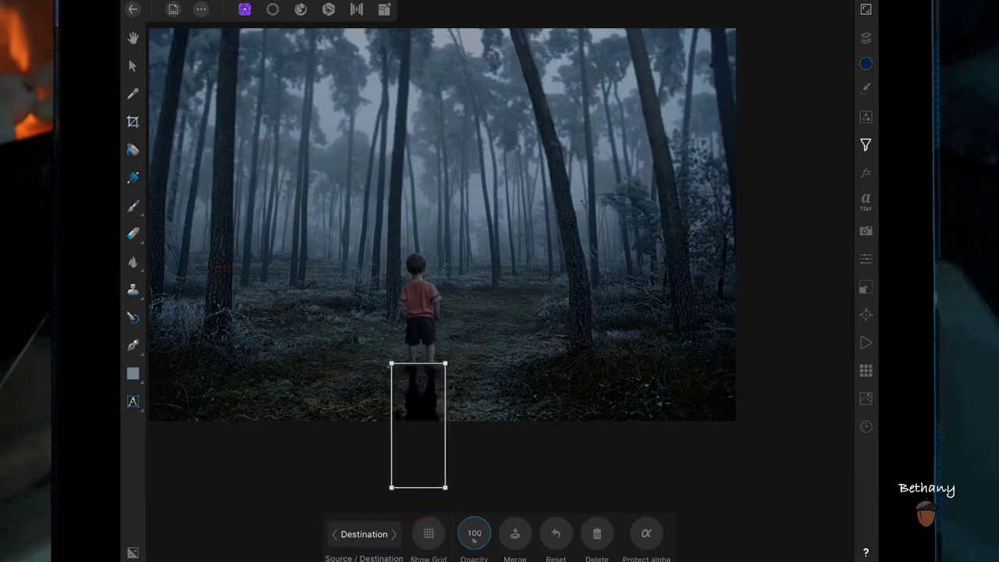
- Drag the perspective corners to stretch the shadow down-left from his feet
drag(390, 488, 263, 523)
drag(444, 488, 383, 537)
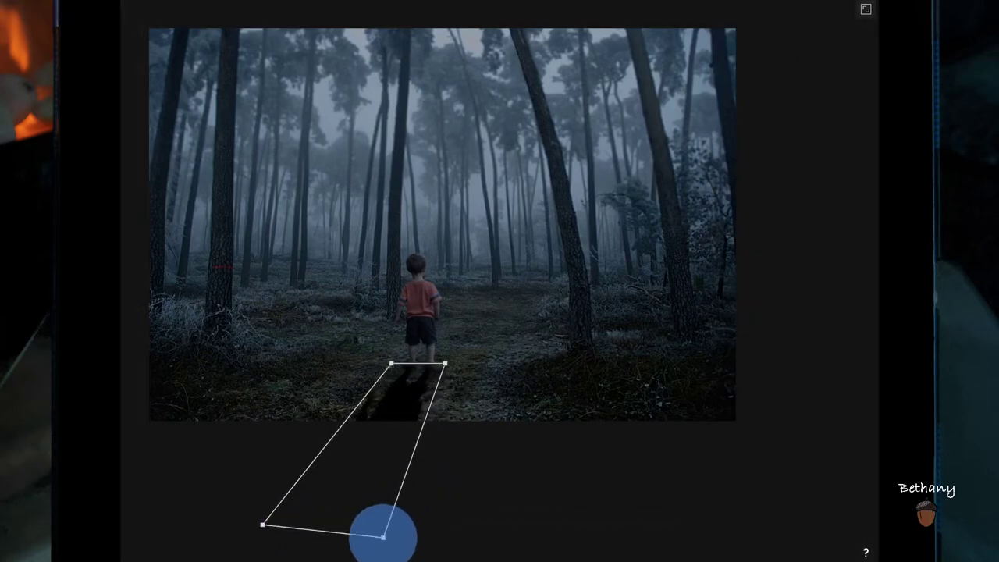
drag(441, 367, 446, 358)
scroll(597, 367, up, 5)
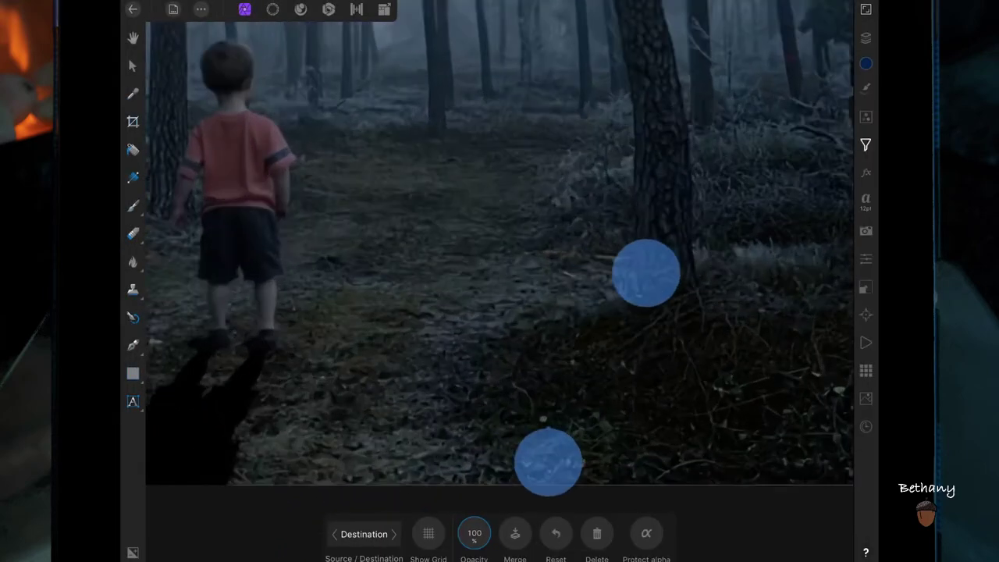
scroll(597, 367, down, 3)
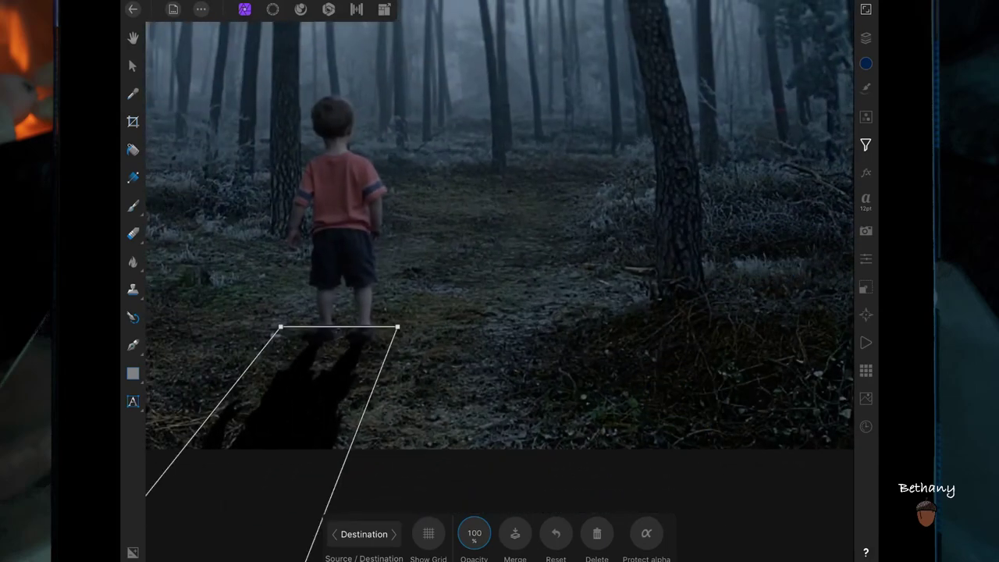
mouse_move(280, 327)
mouse_down()
mouse_move(289, 314)
mouse_move(287, 340)
mouse_move(289, 327)
mouse_up()
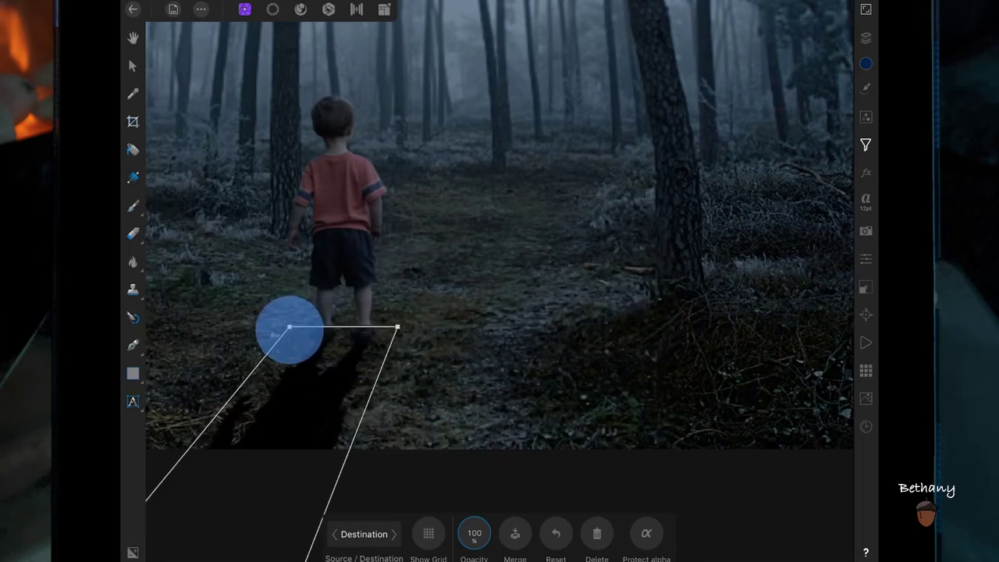
scroll(495, 342, down, 5)
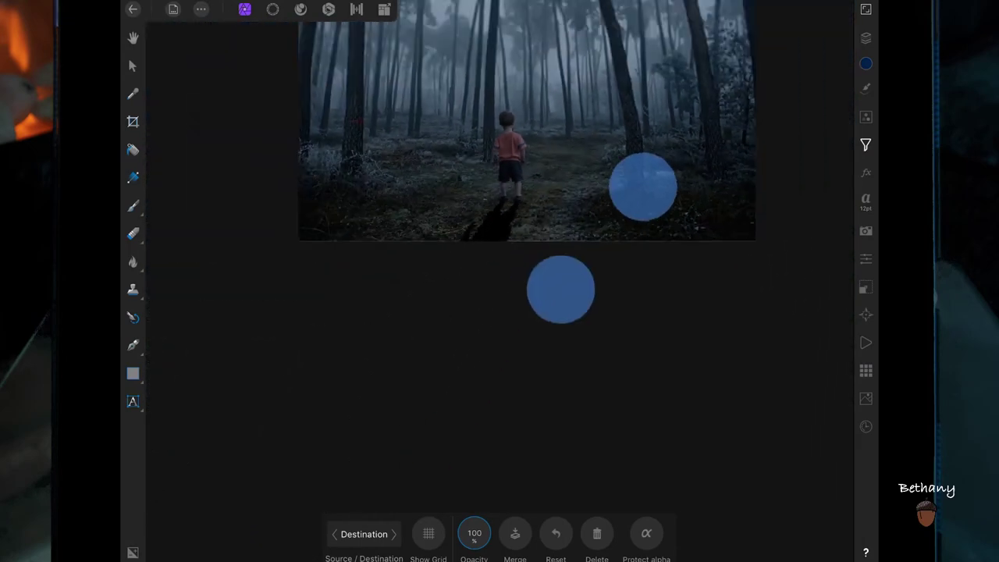
drag(355, 425, 316, 430)
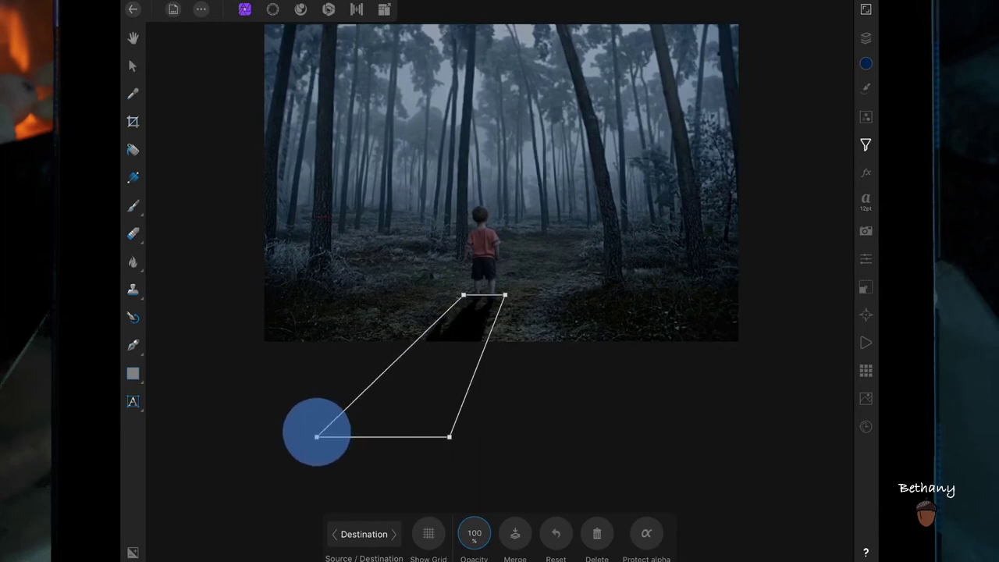
mouse_move(450, 436)
mouse_down()
mouse_move(450, 453)
mouse_move(463, 457)
mouse_up()
click(865, 37)
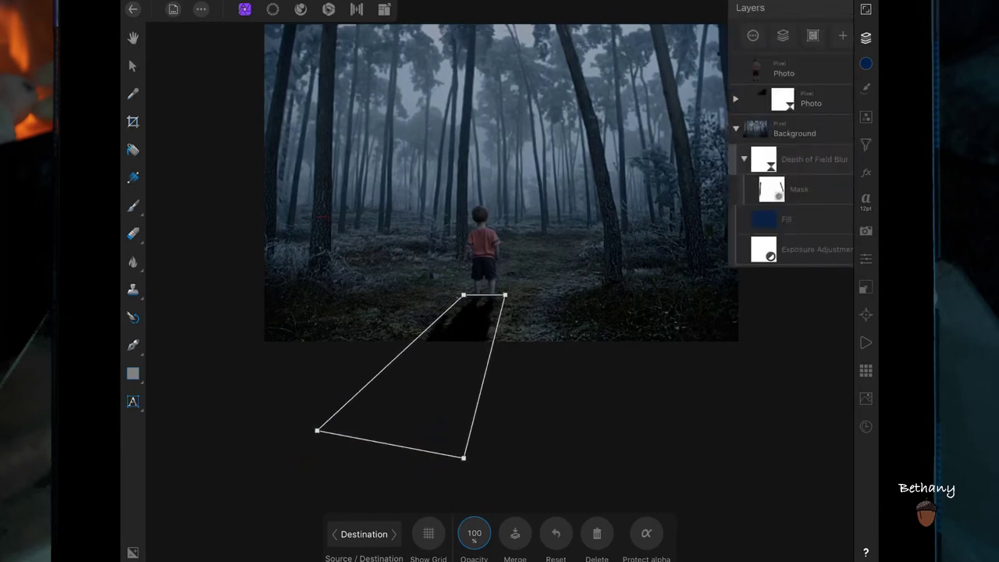
- Apply a Gaussian Blur to the shadow's Photo layer
click(764, 99)
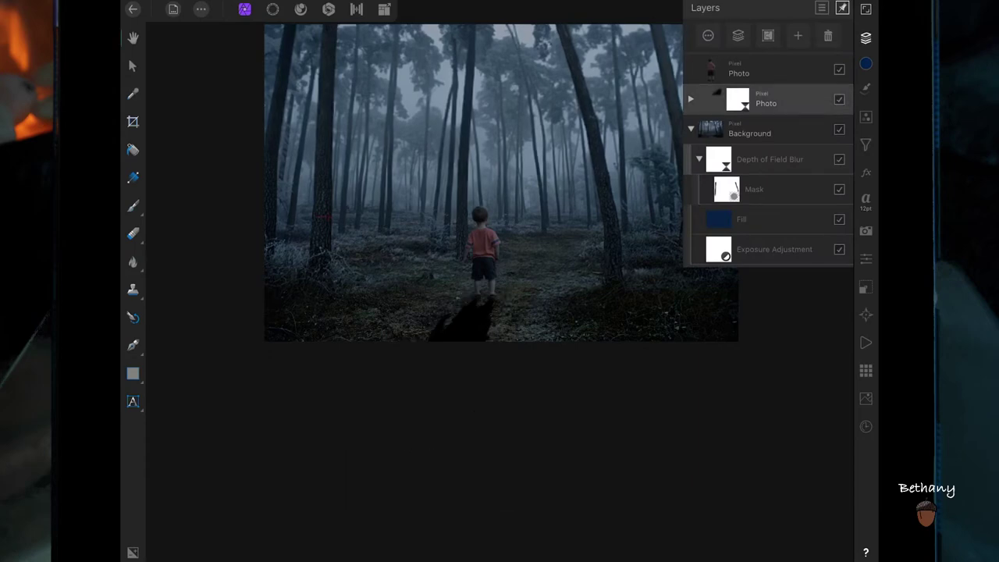
click(865, 144)
click(782, 35)
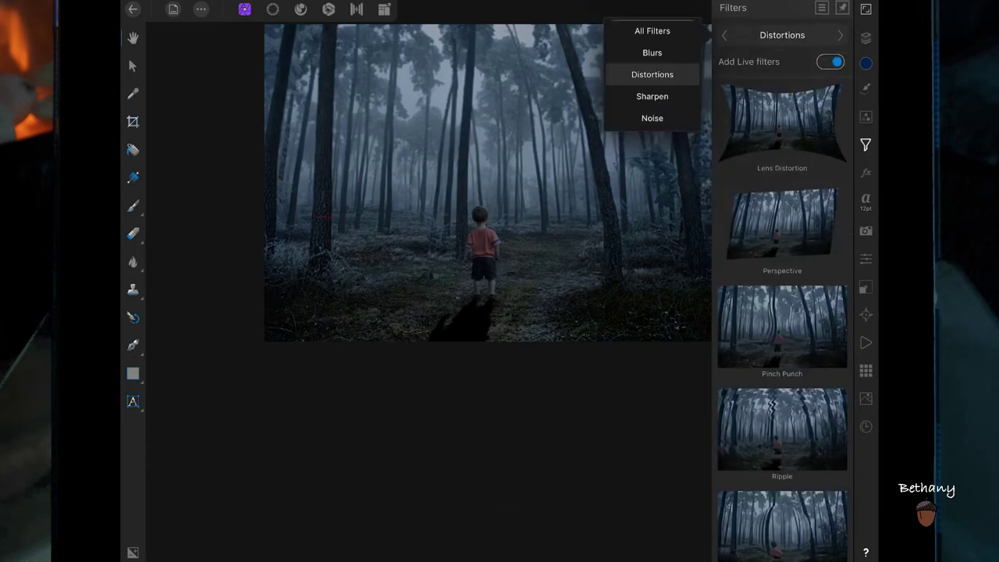
click(653, 51)
scroll(803, 151, down, 3)
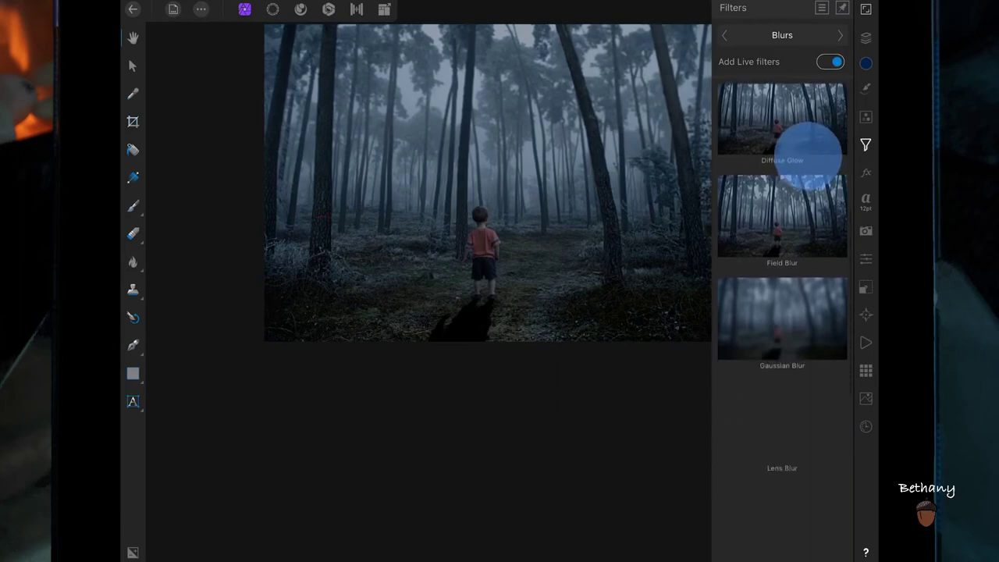
click(782, 317)
click(865, 36)
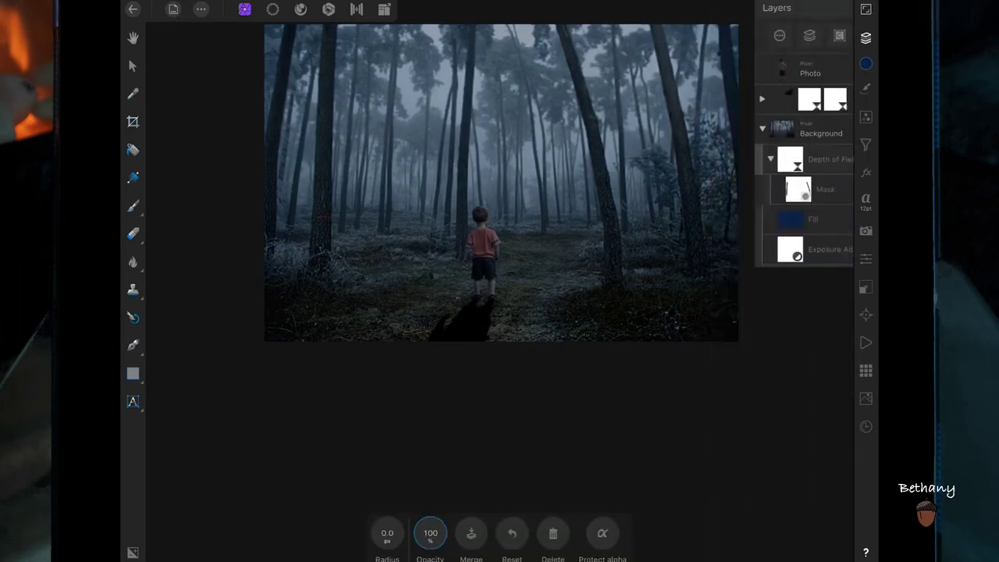
click(690, 98)
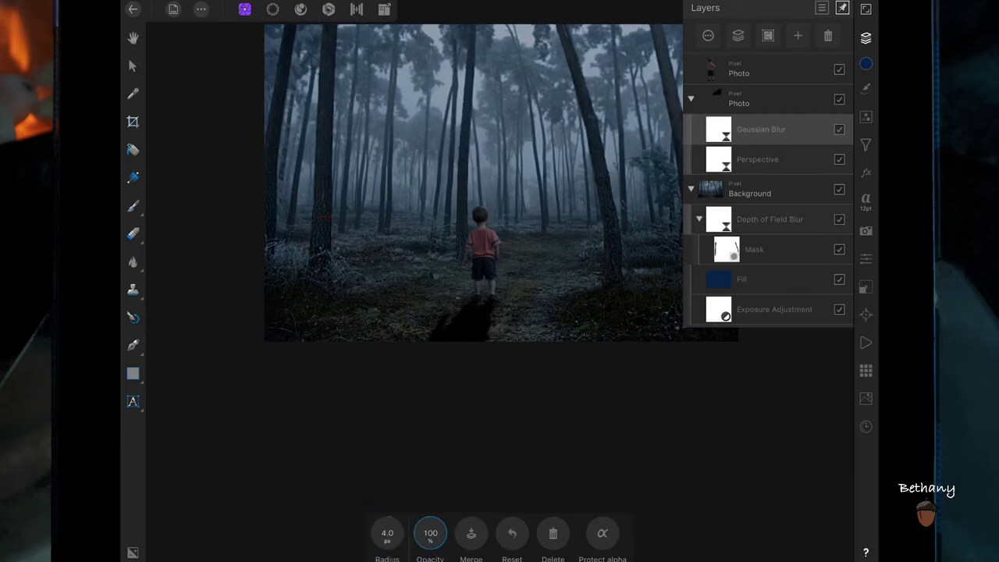
- Blend the shadow in Soft Light at about 42% opacity
click(738, 98)
drag(833, 77, 765, 76)
click(766, 111)
drag(668, 367, 669, 201)
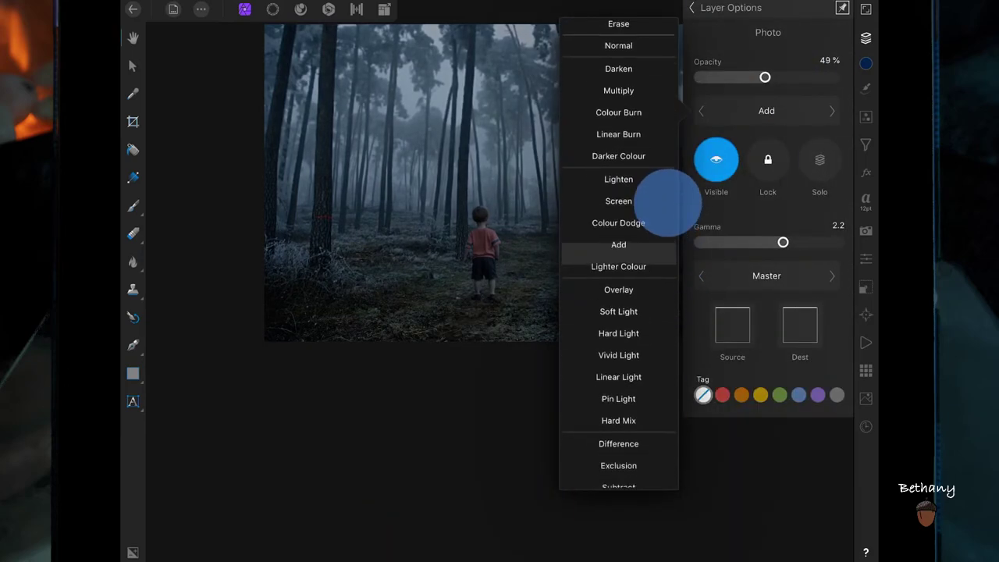
click(618, 321)
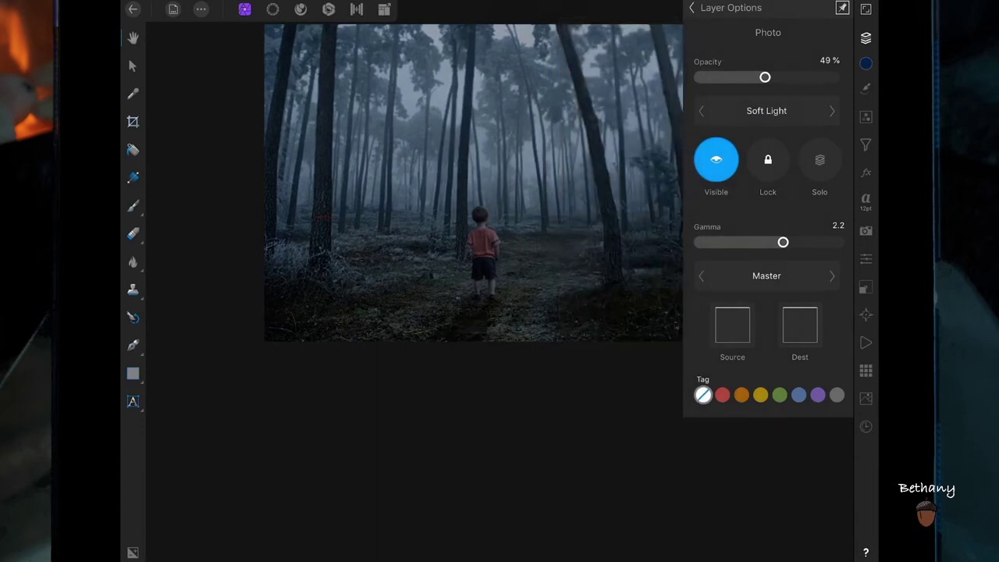
drag(765, 77, 767, 77)
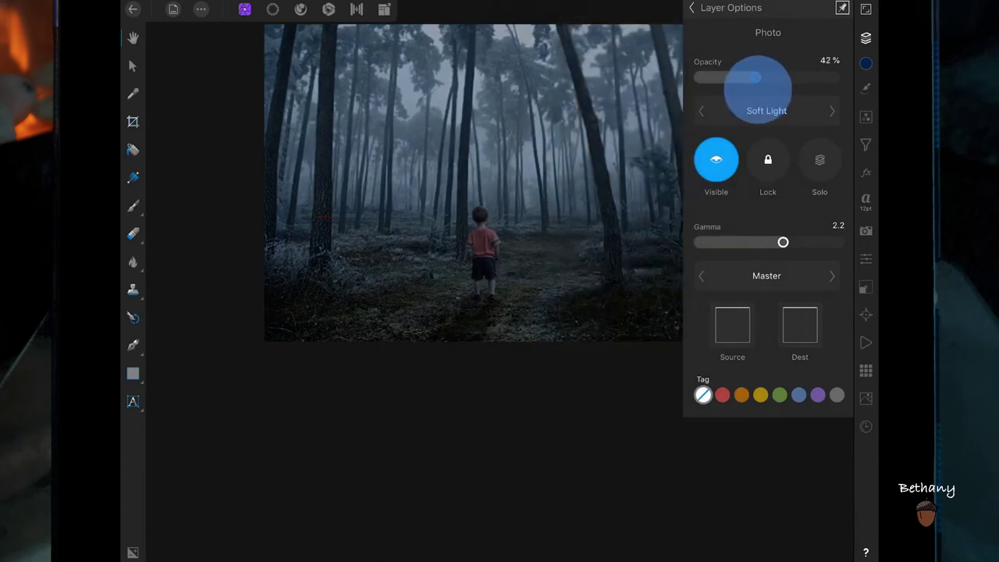
click(776, 19)
click(865, 37)
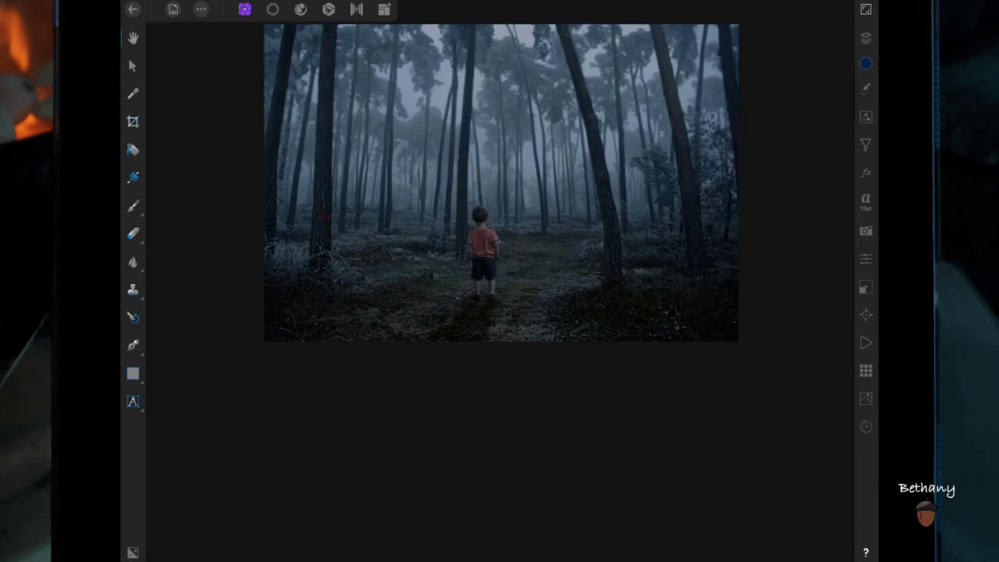
scroll(679, 324, down, 3)
scroll(678, 324, up, 3)
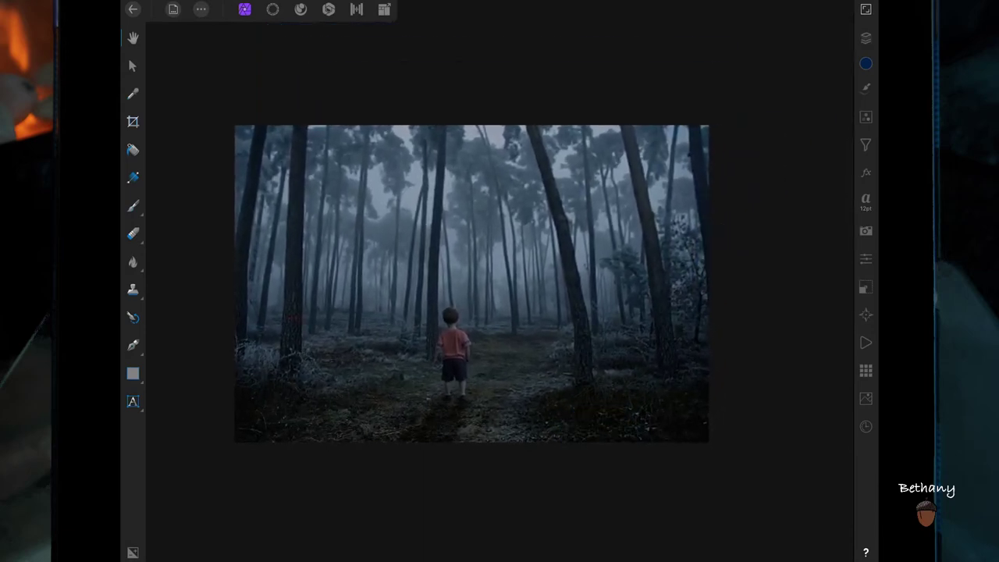
click(865, 37)
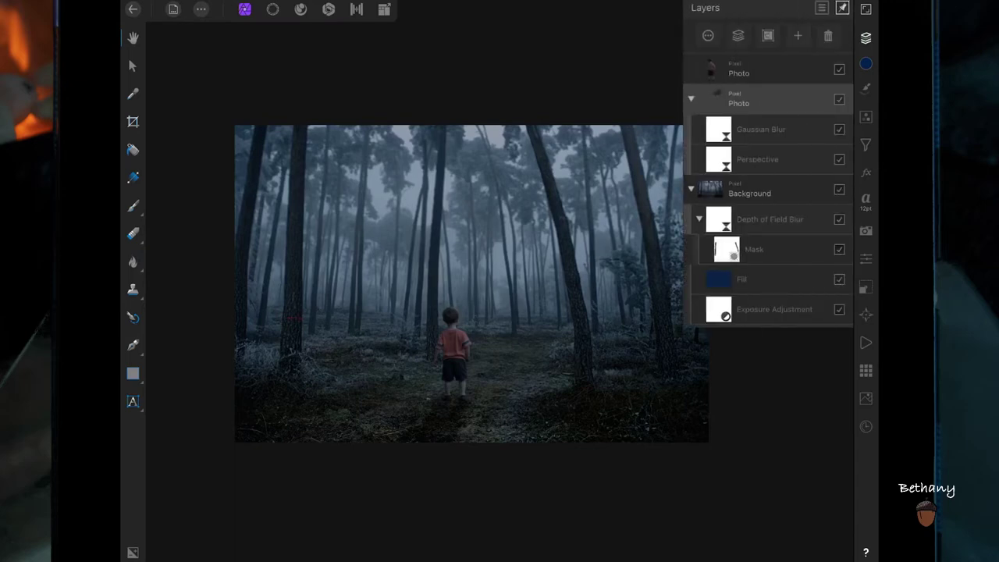
- Add a mask to the Photo layer and set a 306 px brush at 29% opacity
click(797, 35)
click(772, 153)
click(132, 205)
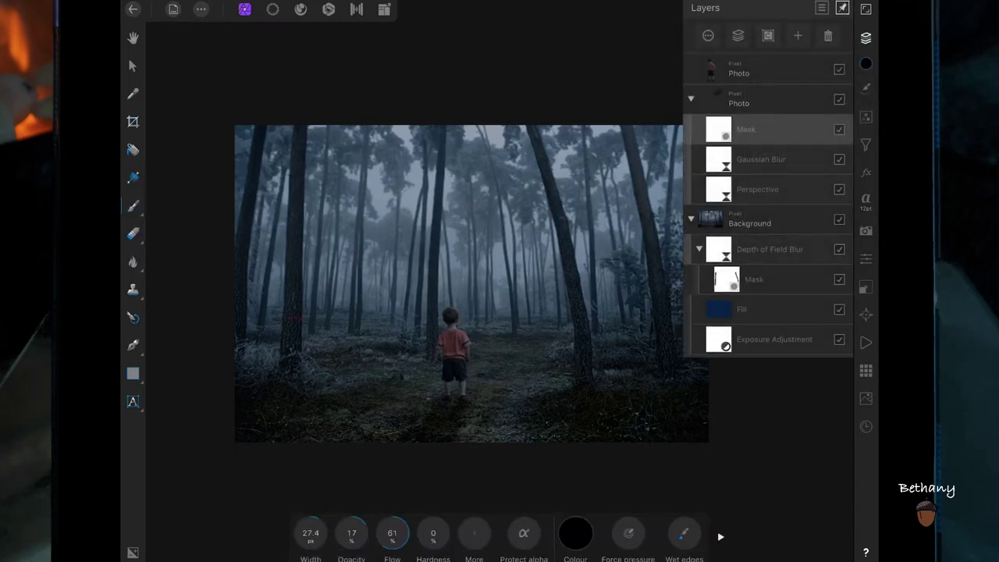
drag(310, 533, 424, 439)
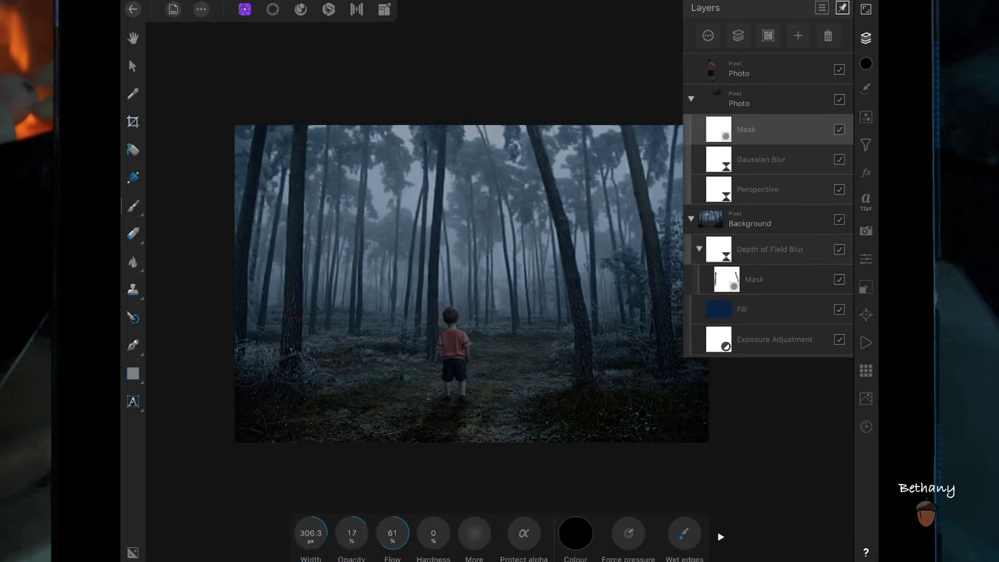
drag(351, 532, 374, 507)
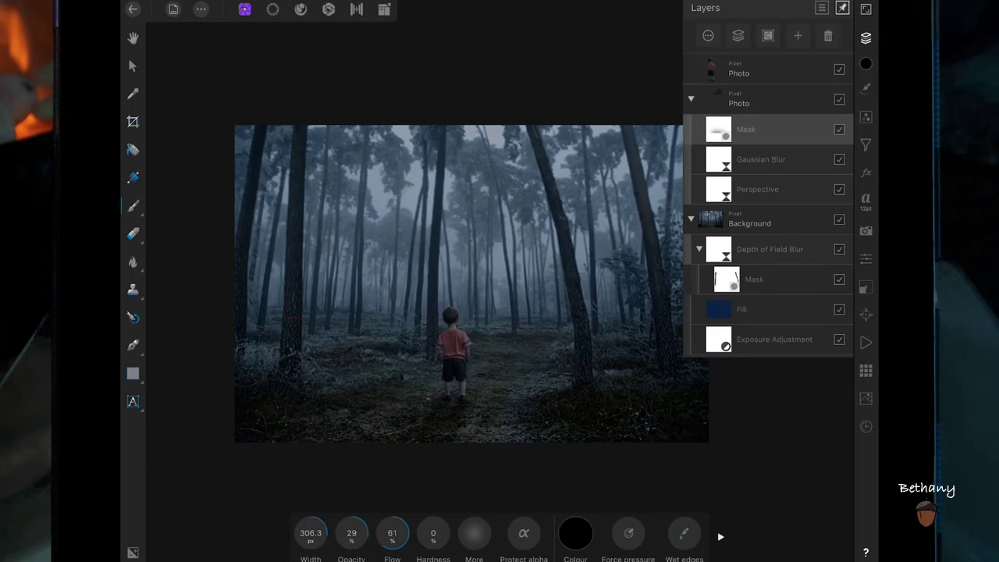
- Switch the brush colour to white and lower its opacity
click(575, 533)
click(542, 467)
click(575, 533)
drag(351, 532, 324, 533)
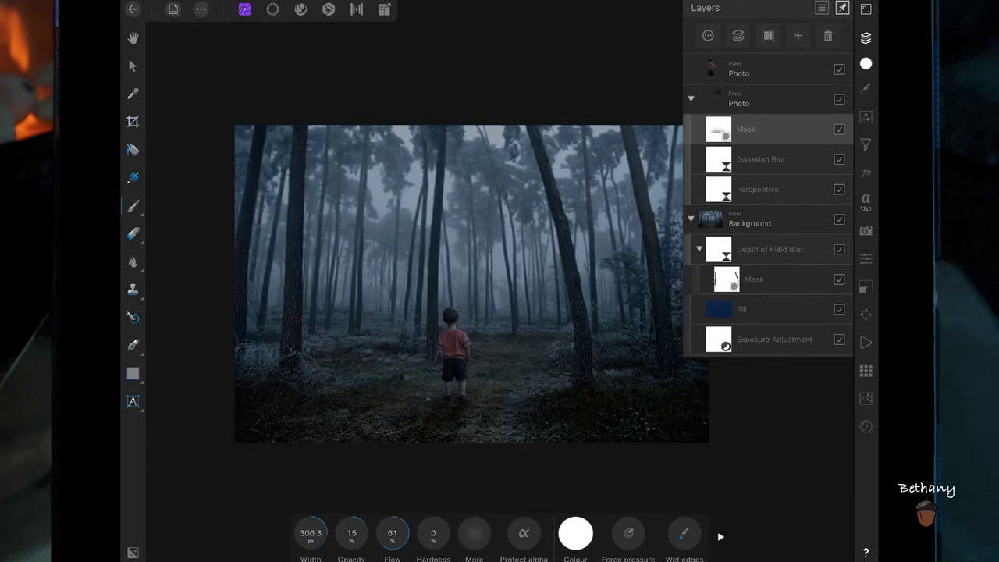
click(865, 37)
click(798, 35)
- Add a new Pixel layer nested inside the boy's Photo layer
click(772, 80)
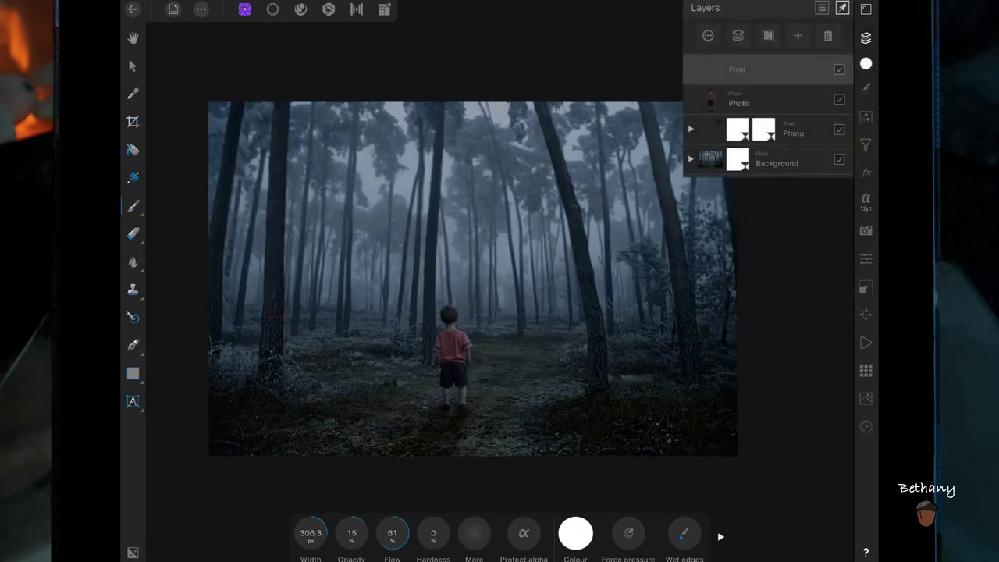
click(865, 38)
mouse_move(791, 71)
mouse_down()
mouse_move(795, 95)
mouse_move(819, 89)
mouse_up()
- With a 48 px brush at 91% opacity, paint white light down his head, shirt and leg
drag(311, 533, 241, 517)
scroll(628, 382, up, 2)
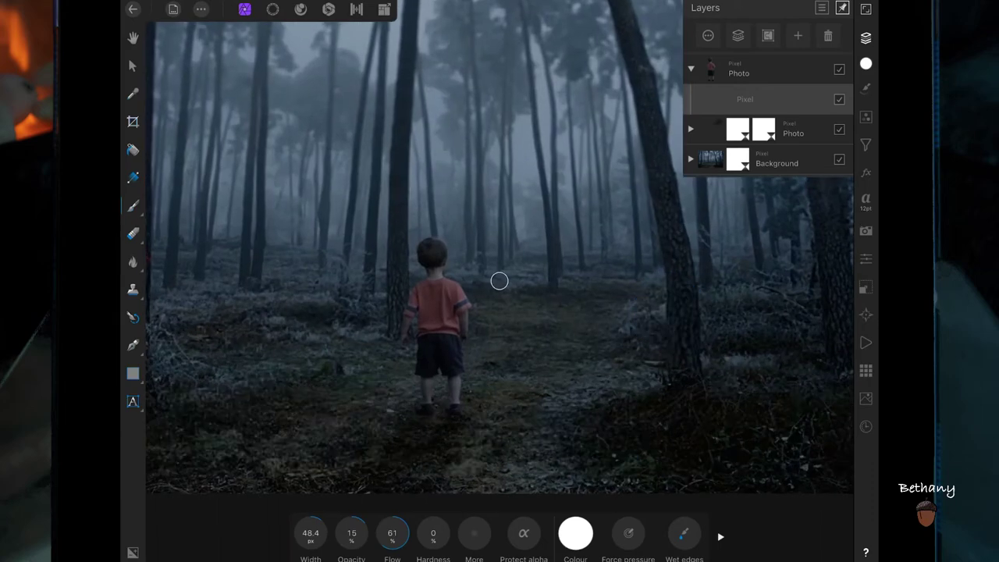
key(9)
key(1)
drag(445, 230, 468, 286)
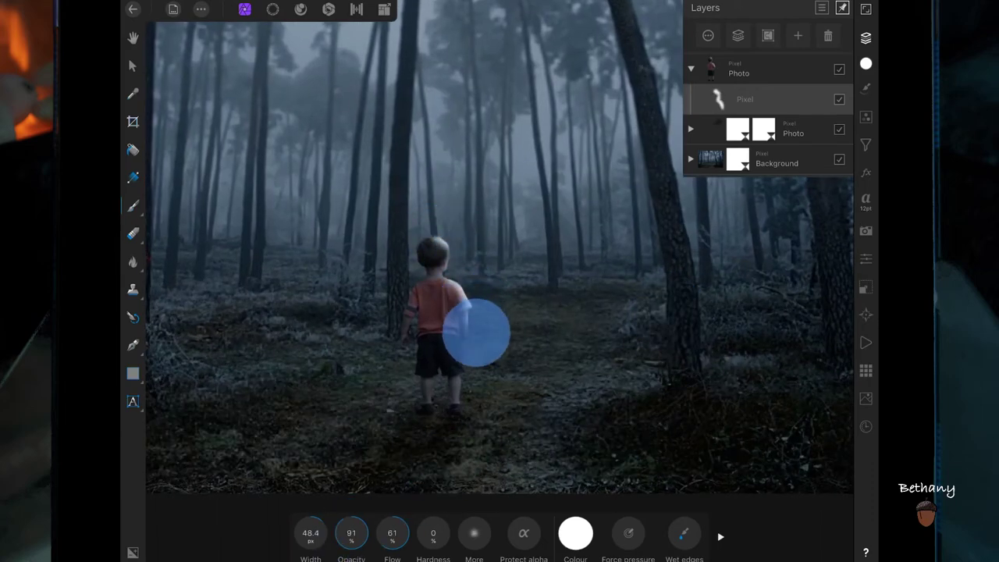
drag(468, 286, 475, 332)
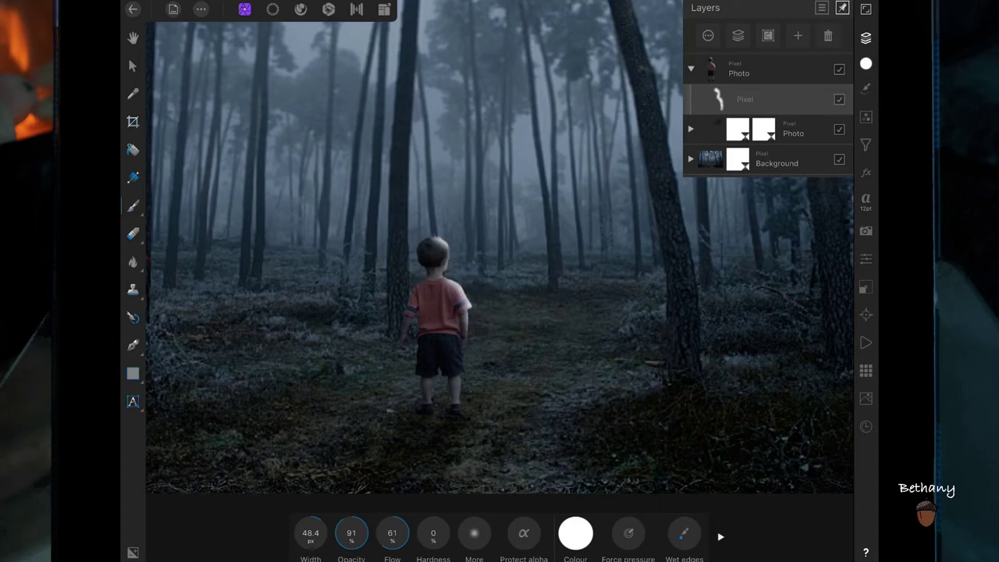
drag(439, 248, 445, 274)
drag(463, 350, 466, 413)
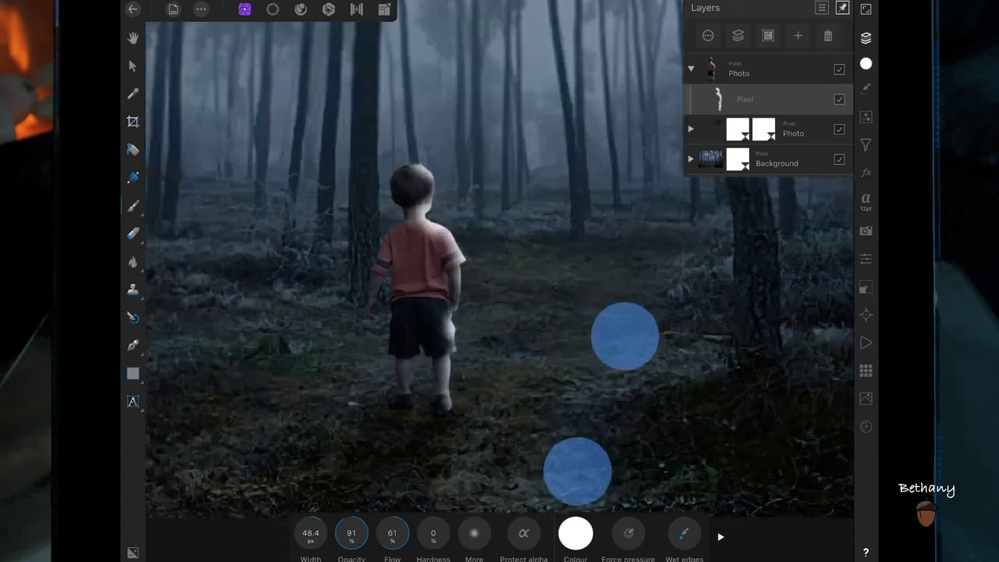
scroll(599, 402, up, 5)
- With a 23 px brush, add light along his leg, arm, hand and shorts
drag(316, 529, 252, 528)
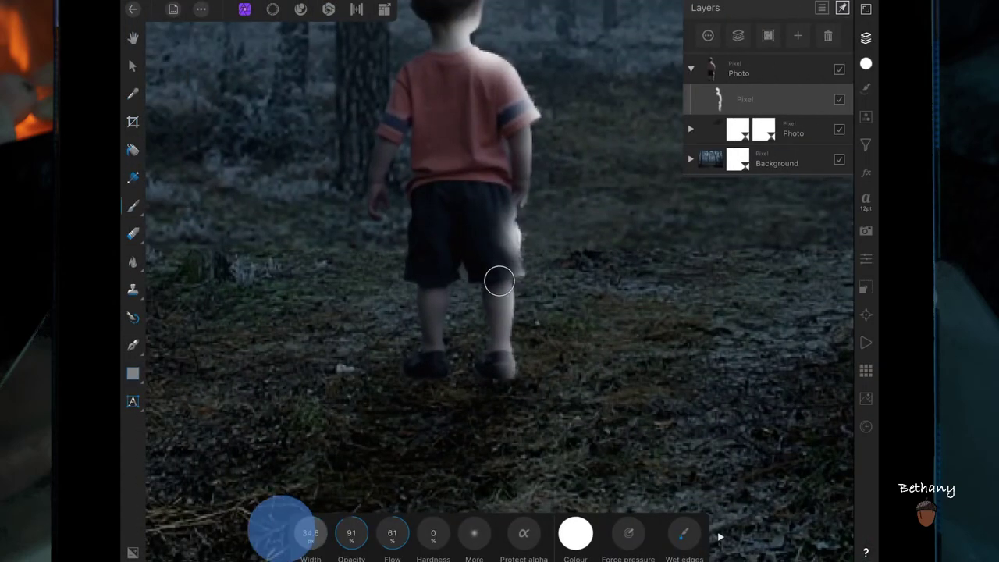
drag(453, 300, 454, 340)
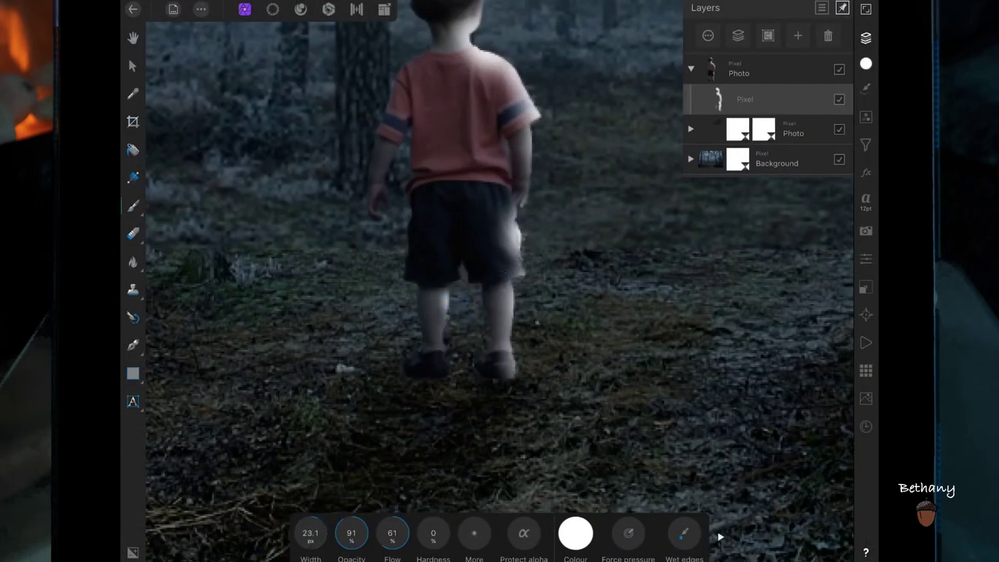
drag(391, 188, 398, 147)
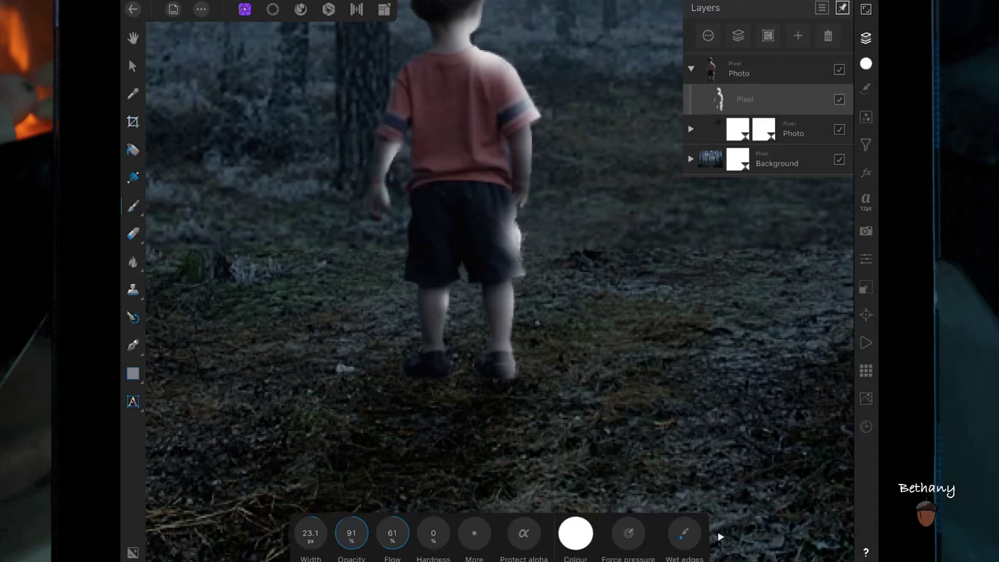
drag(539, 176, 539, 190)
drag(537, 134, 538, 176)
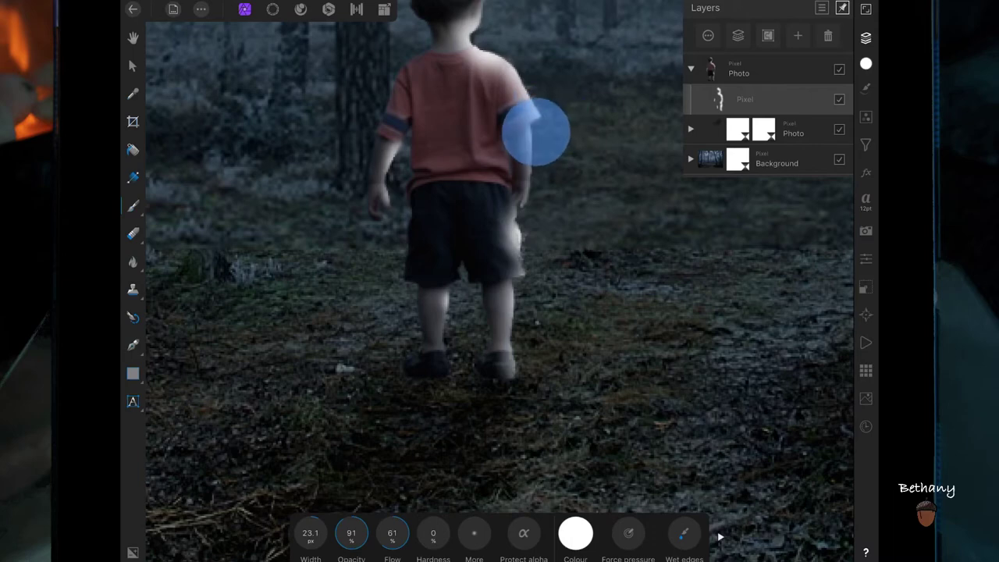
drag(515, 268, 517, 228)
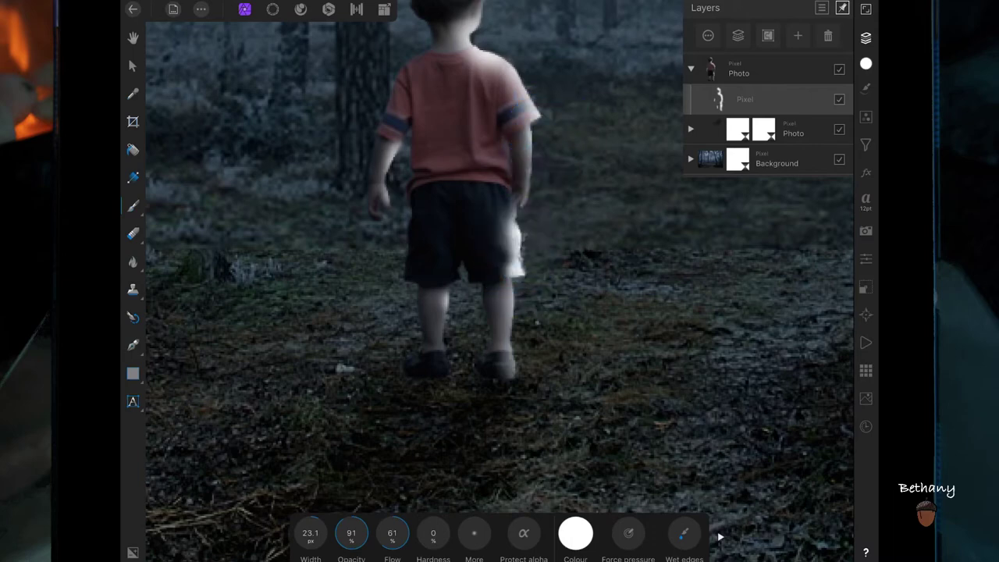
scroll(651, 351, down, 5)
scroll(666, 358, down, 3)
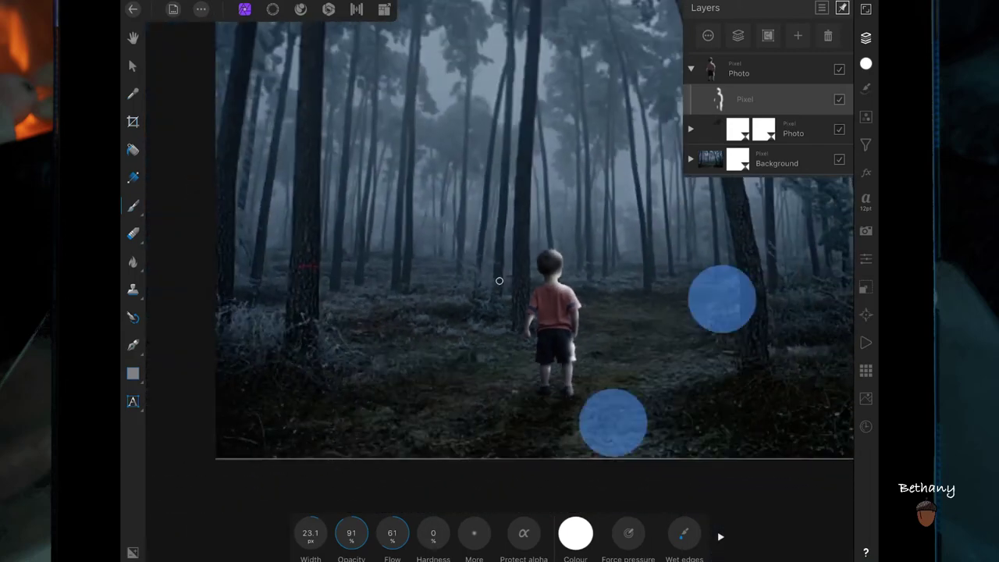
scroll(614, 387, down, 2)
- Blend the light layer in Colour Dodge at about 17% opacity and compare on/off
click(745, 100)
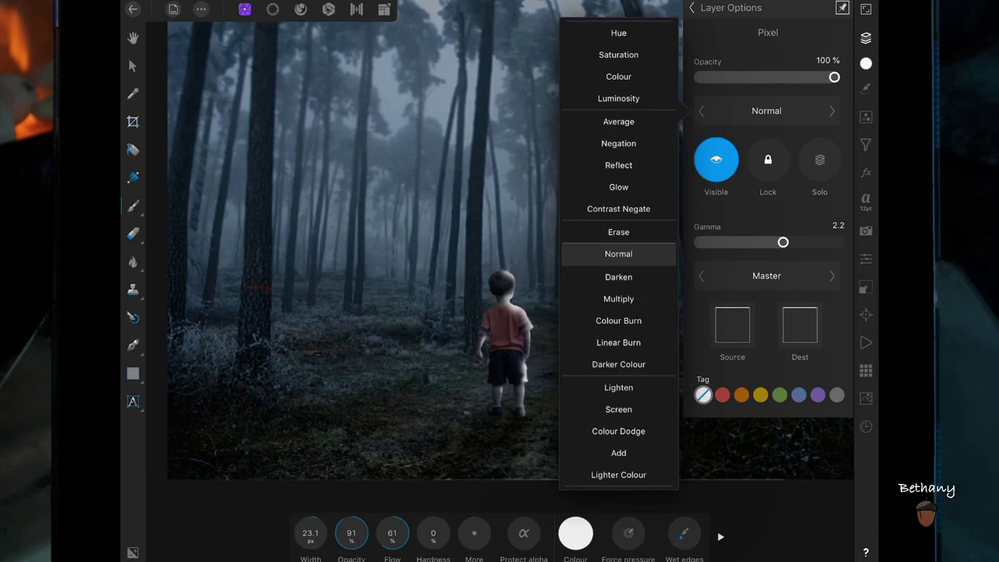
scroll(618, 351, down, 5)
click(618, 252)
mouse_move(829, 75)
mouse_down()
mouse_move(741, 77)
mouse_move(697, 100)
mouse_move(720, 104)
mouse_up()
click(692, 8)
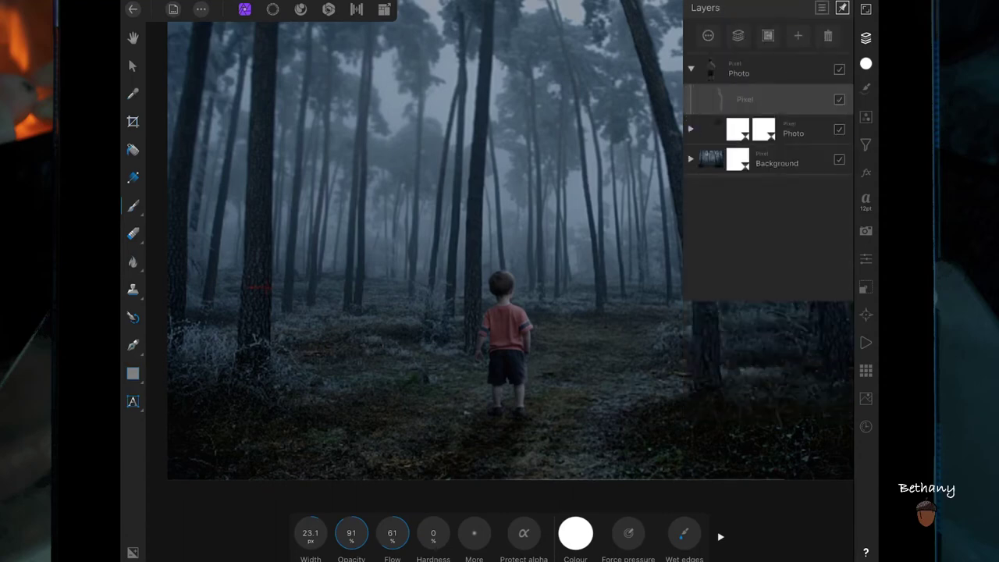
click(838, 99)
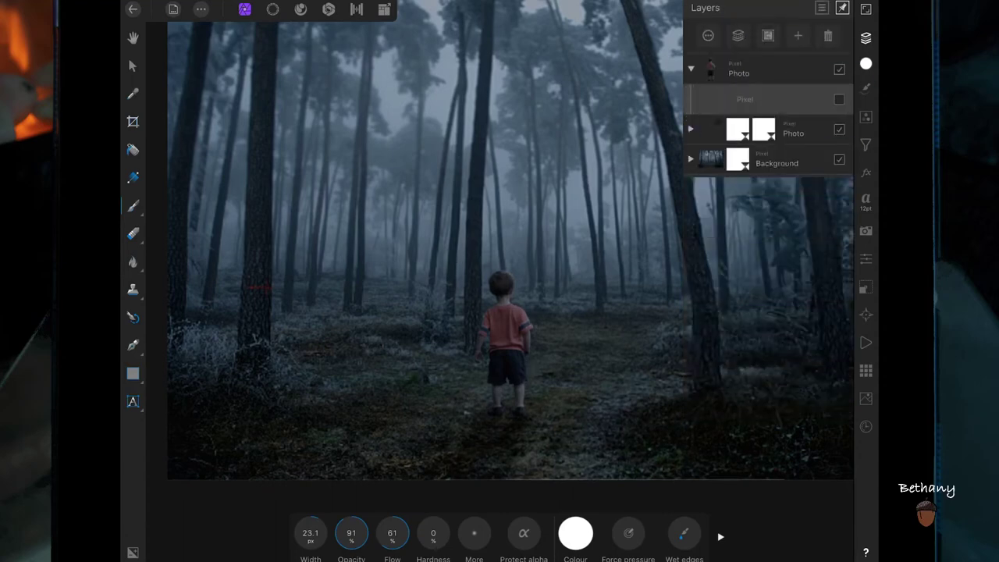
click(839, 100)
scroll(629, 379, down, 3)
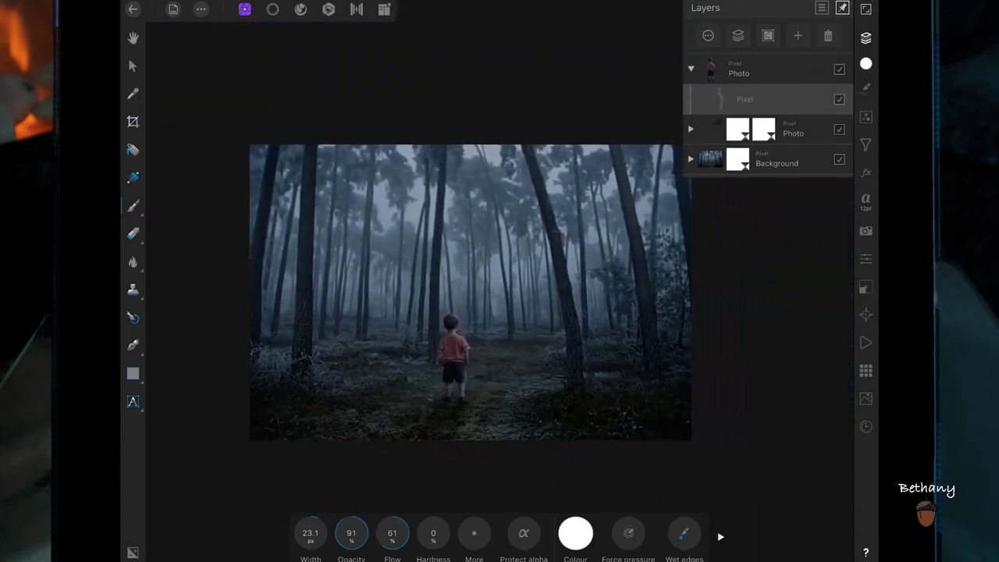
- Add a new pixel layer and choose a jellyfish stamp brush from the jellyfish swarm set
click(798, 35)
click(780, 67)
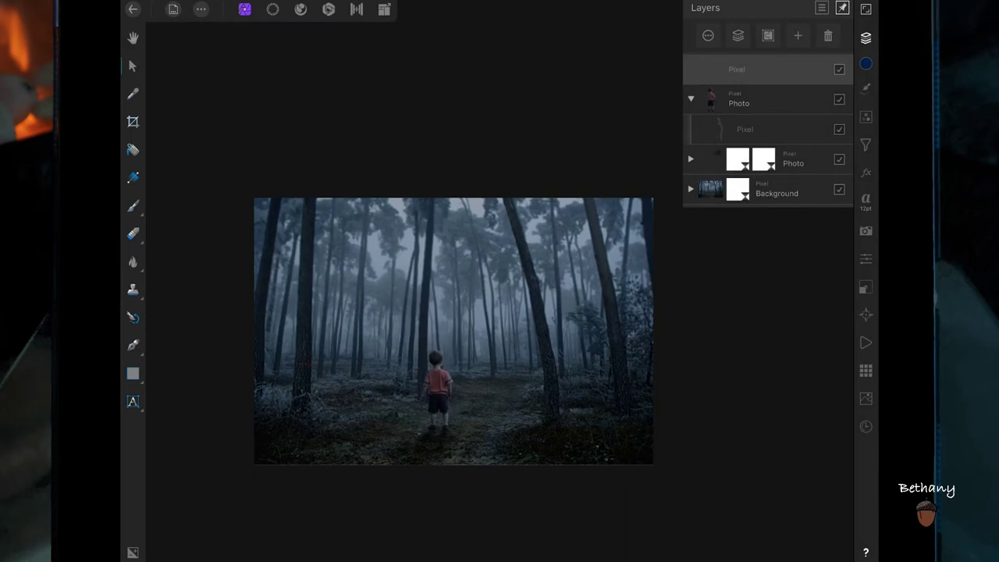
click(864, 88)
click(781, 35)
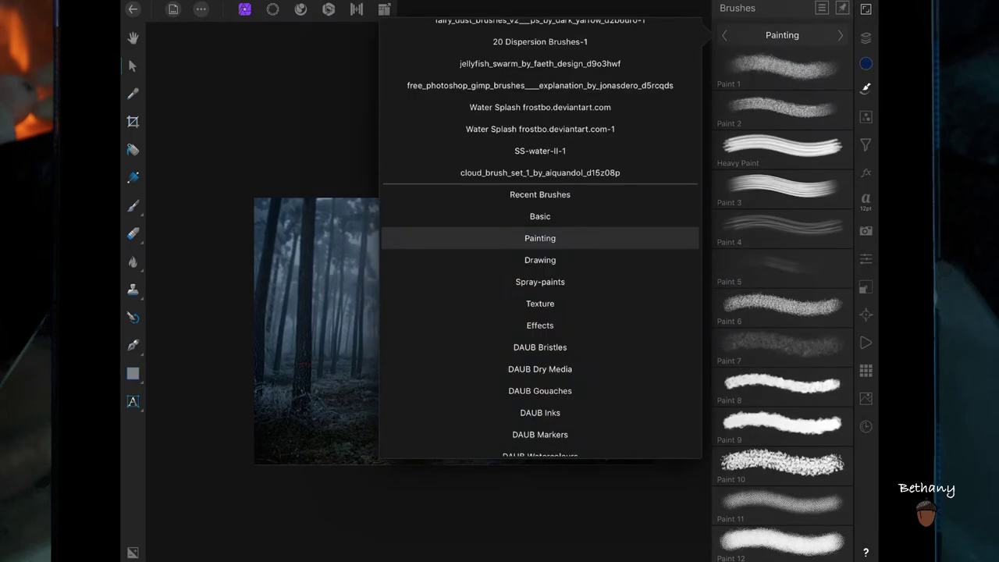
click(540, 63)
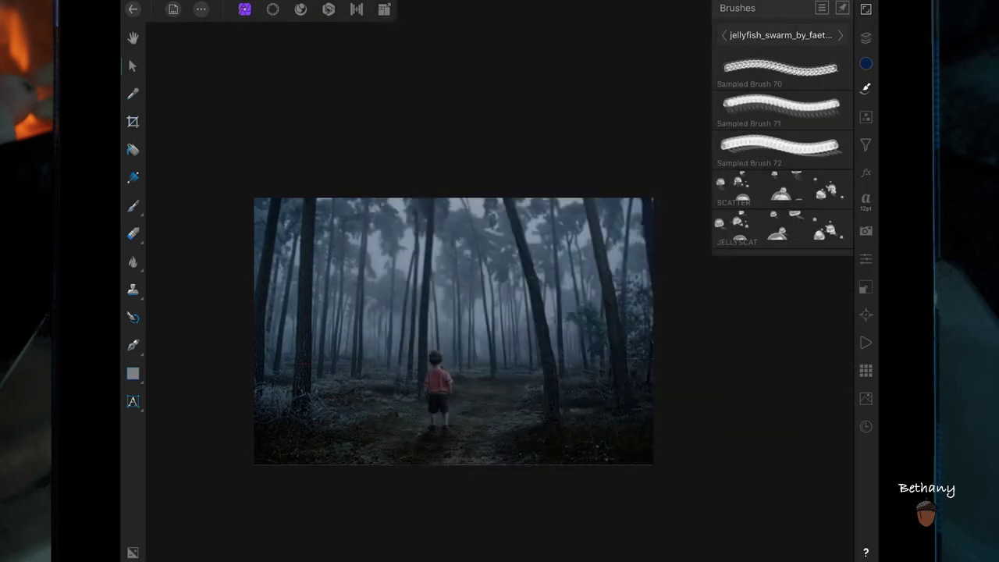
click(781, 226)
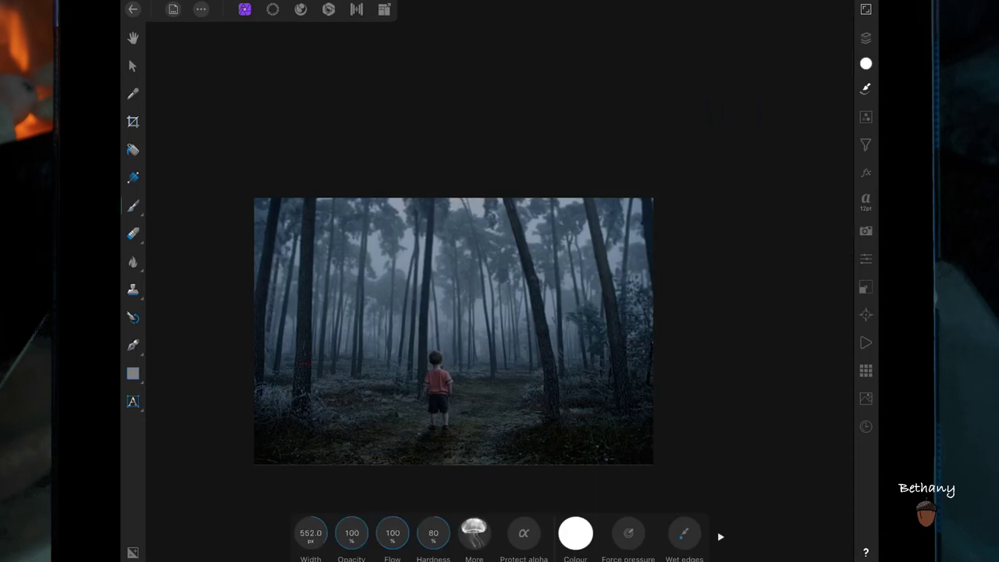
click(865, 63)
click(865, 87)
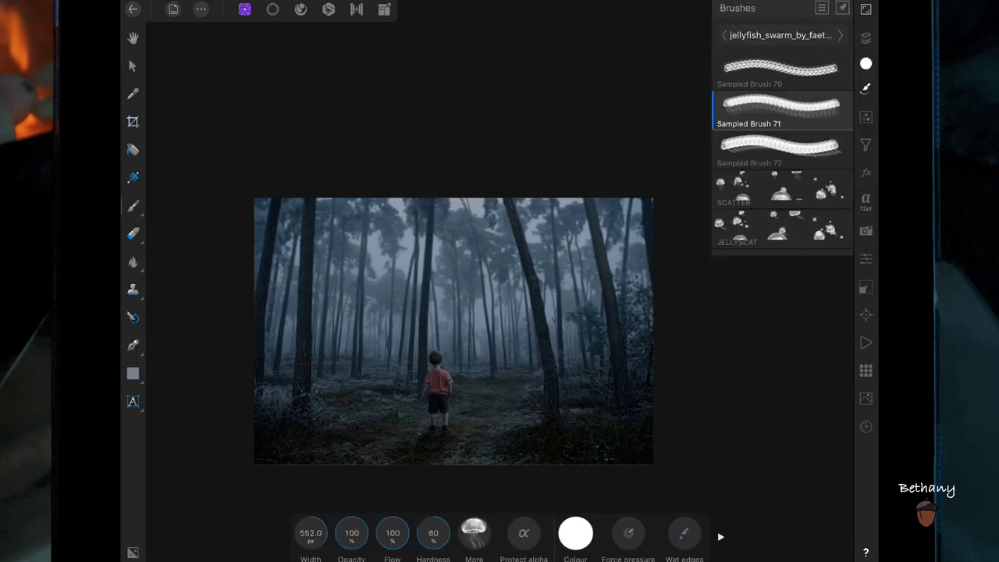
- Stamp a glowing jellyfish above the boy, then shrink it and shift it right
drag(310, 533, 289, 533)
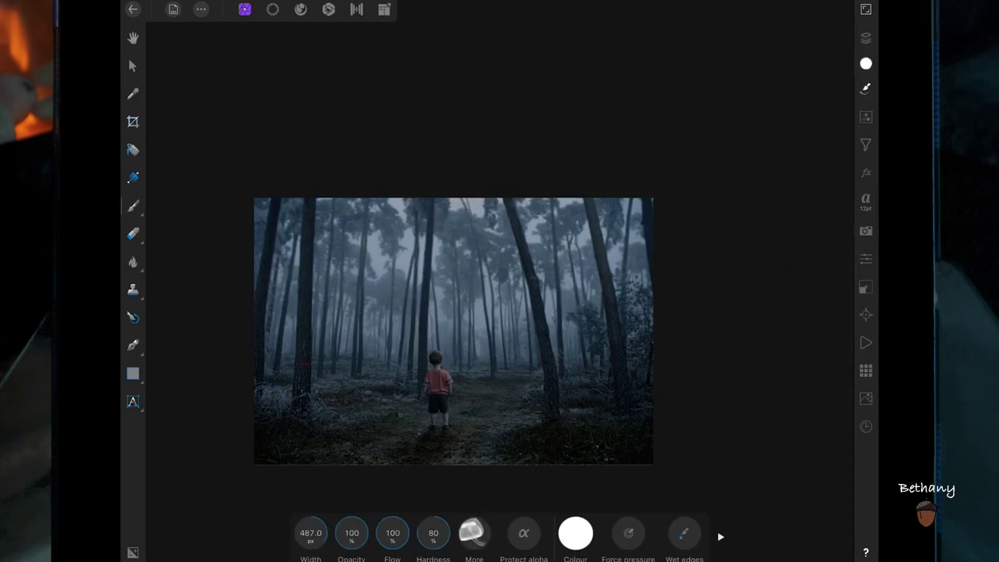
click(468, 280)
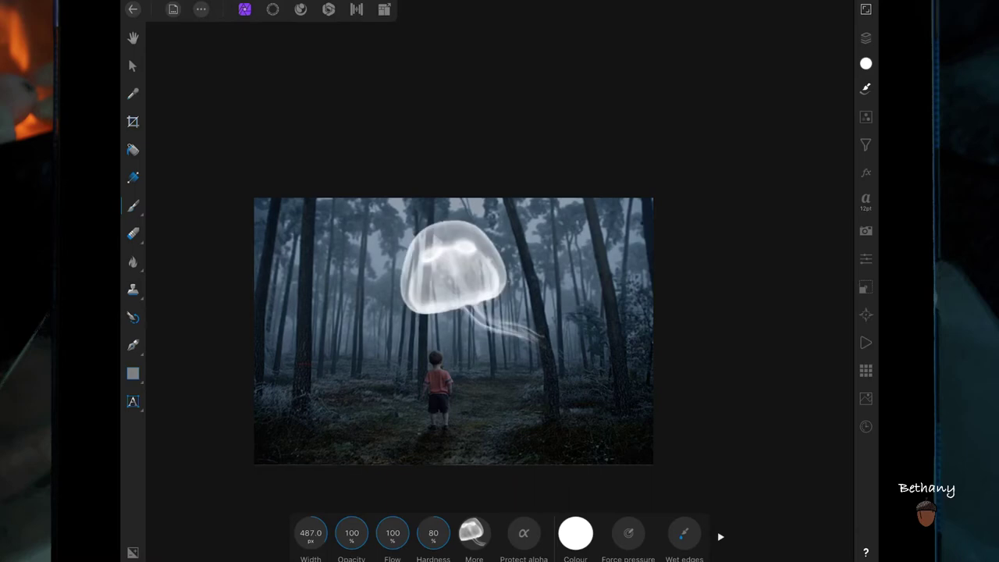
click(132, 65)
drag(546, 214, 482, 268)
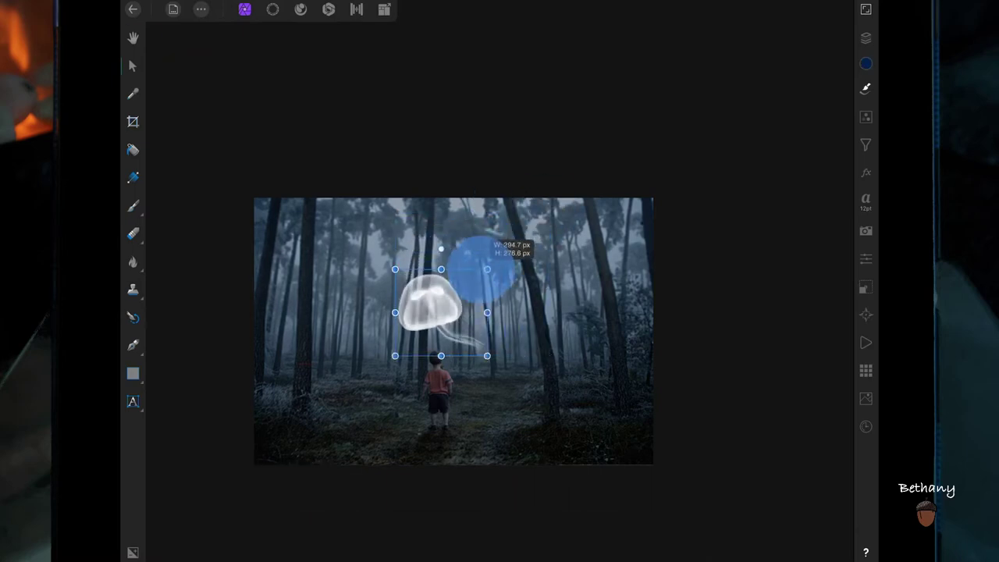
drag(437, 311, 482, 314)
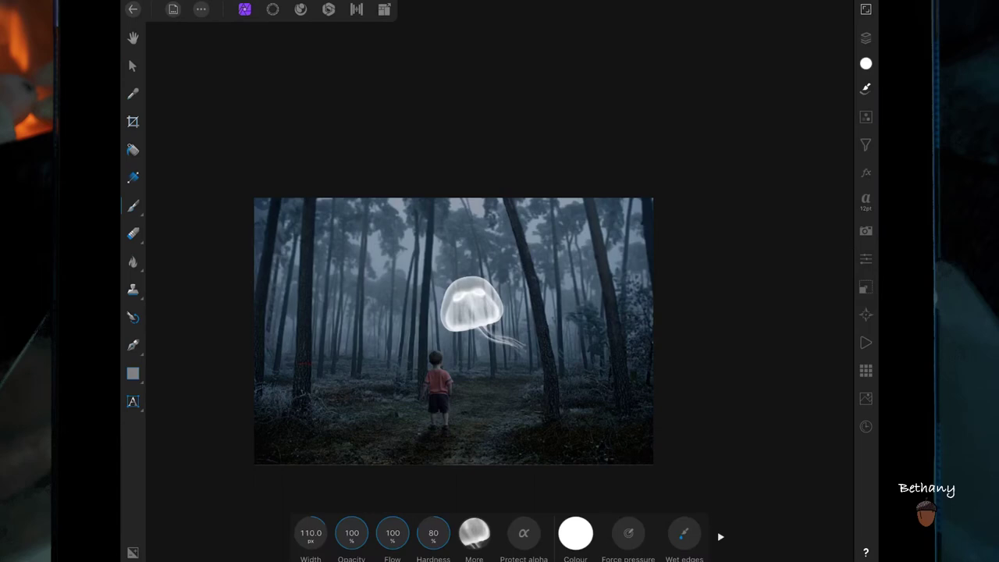
scroll(560, 409, up, 3)
- Enlarge the brush to about 202 px and add a new Pixel layer
scroll(561, 410, up, 2)
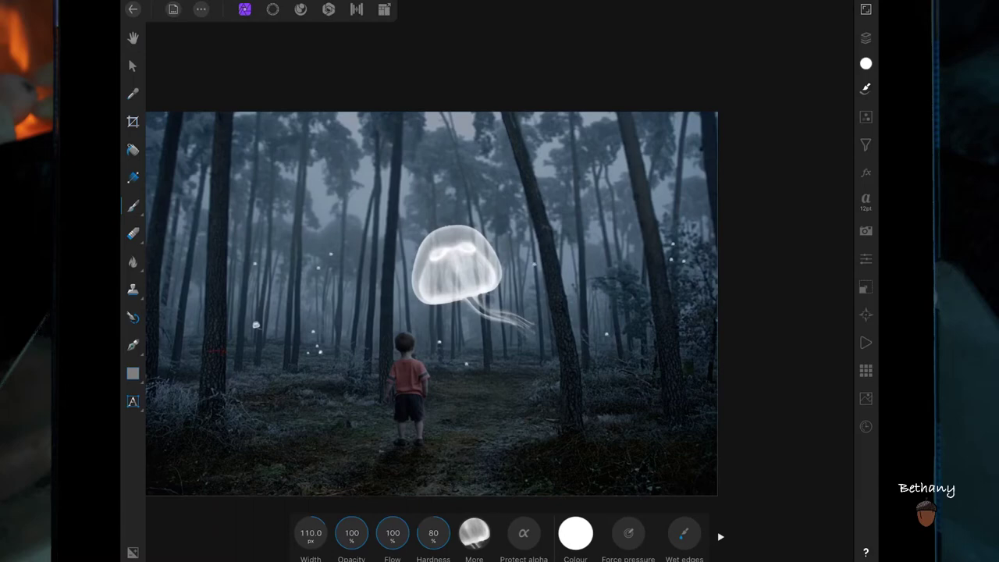
drag(310, 532, 367, 533)
click(865, 37)
click(797, 35)
click(771, 81)
- Stamp white jellyfish dabs on the new layer, mirroring them horizontally across the scene
click(279, 388)
click(865, 287)
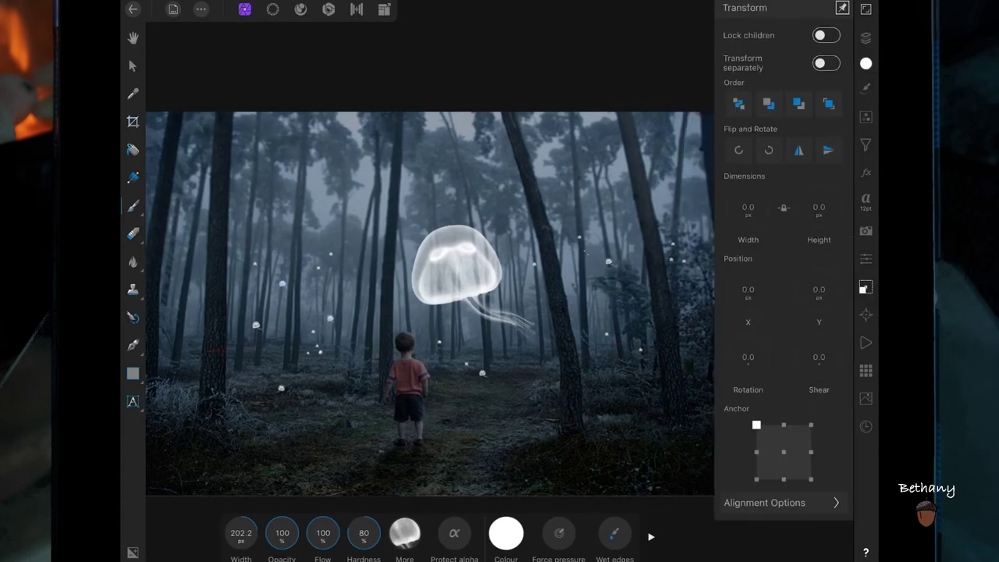
click(798, 150)
drag(601, 287, 616, 309)
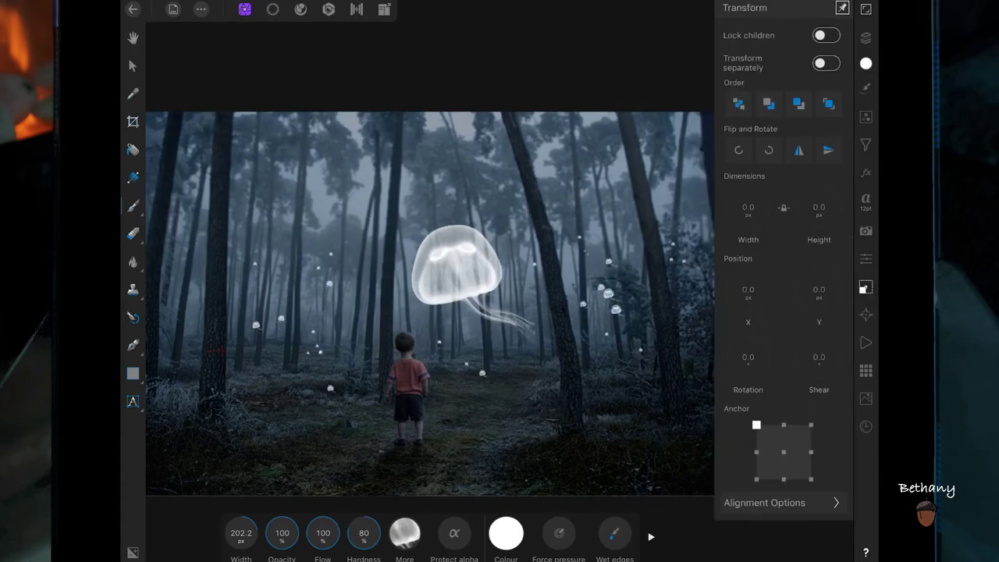
click(798, 150)
click(798, 149)
click(866, 37)
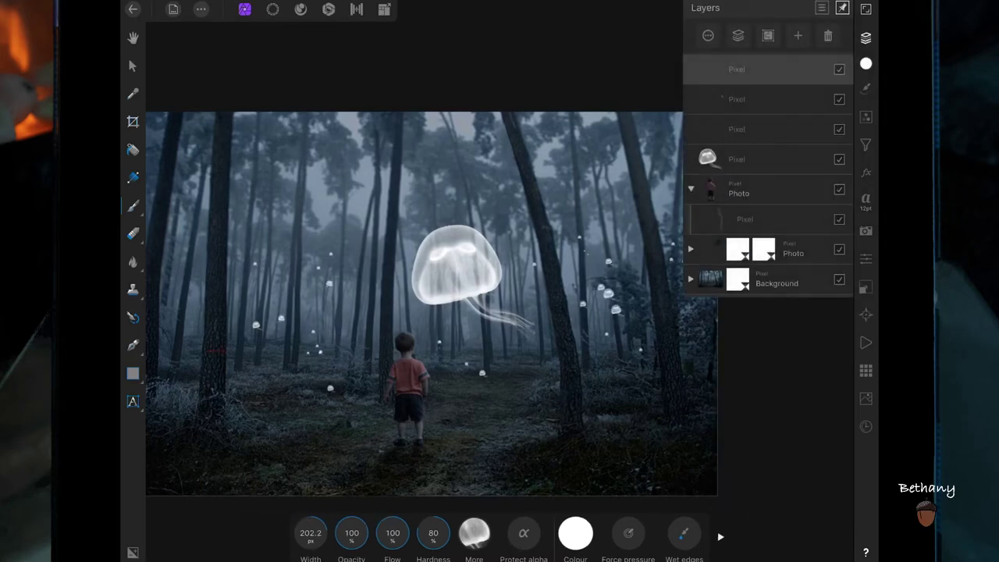
- Enlarge the brush to about 263 px, stamp more jellyfish at lower left, and flip them
click(179, 355)
click(247, 366)
click(865, 286)
click(799, 150)
click(865, 38)
- Group the jellyfish pixel layers and set the group to Screen blending at 50% opacity
key(ctrl+g)
drag(765, 99, 770, 73)
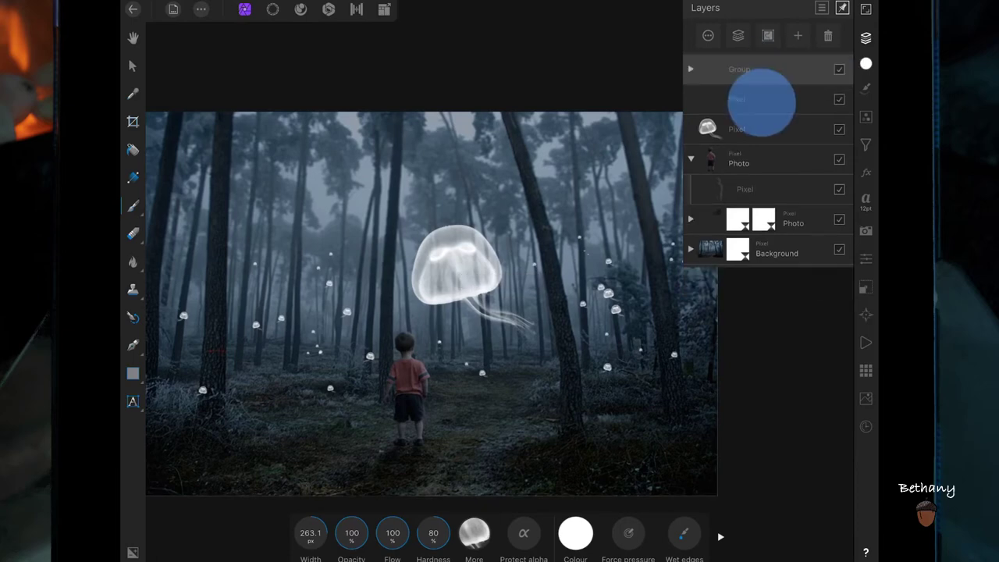
click(739, 68)
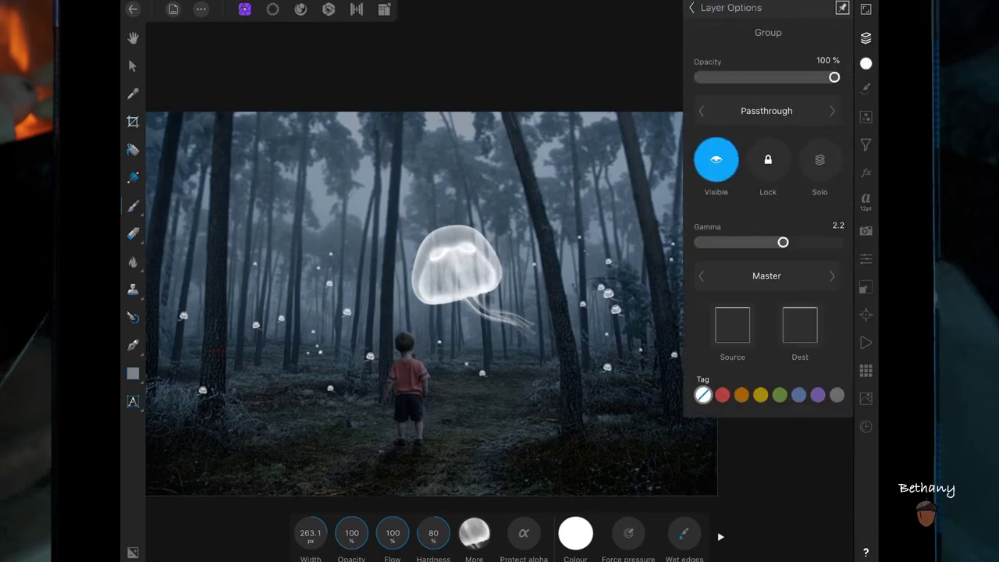
drag(832, 77, 773, 77)
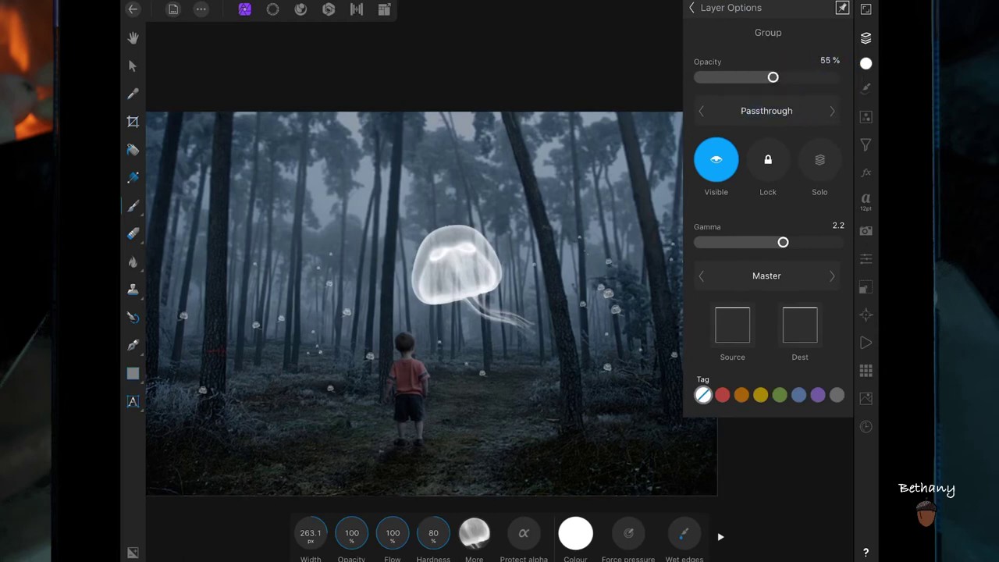
drag(772, 77, 762, 78)
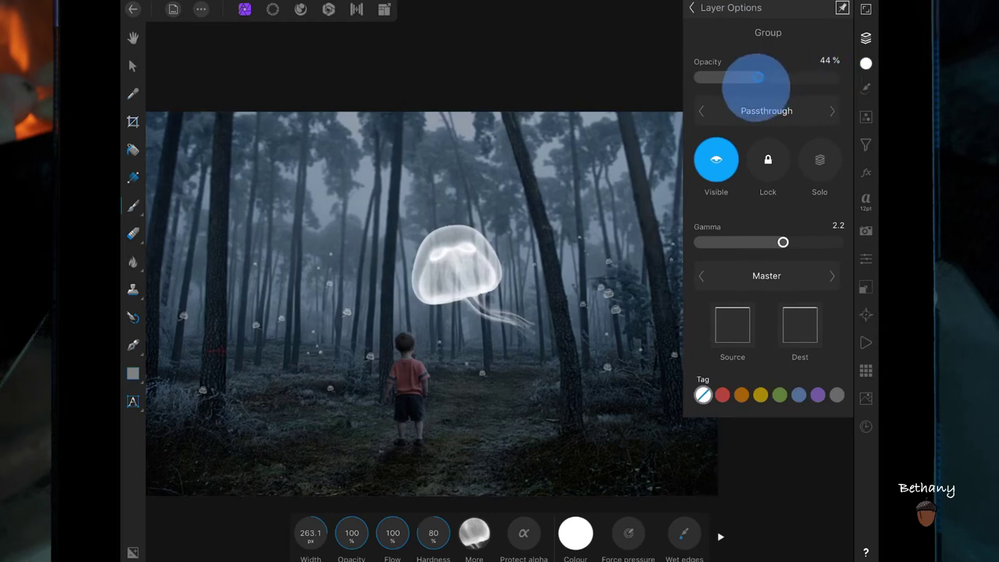
click(766, 111)
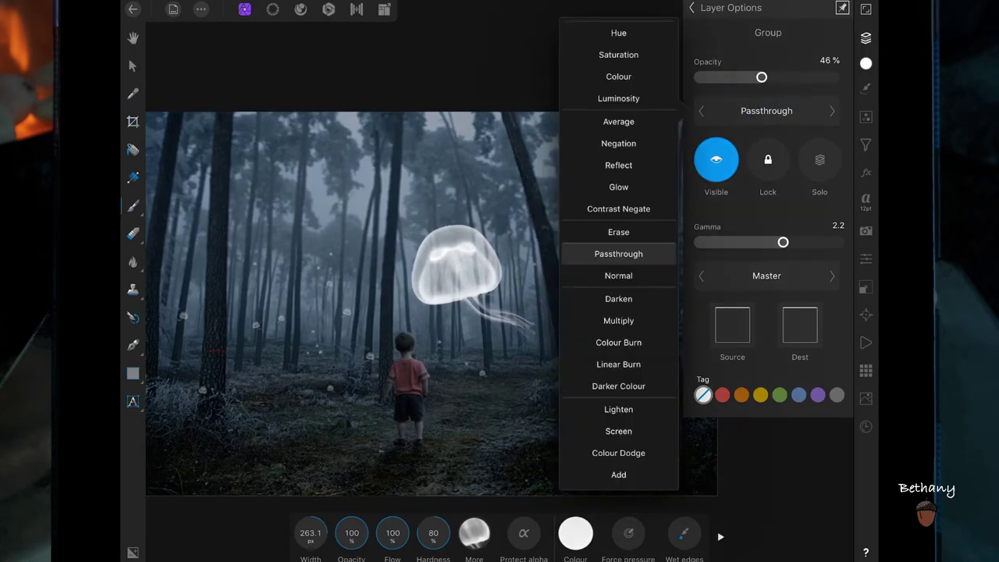
scroll(618, 312, down, 5)
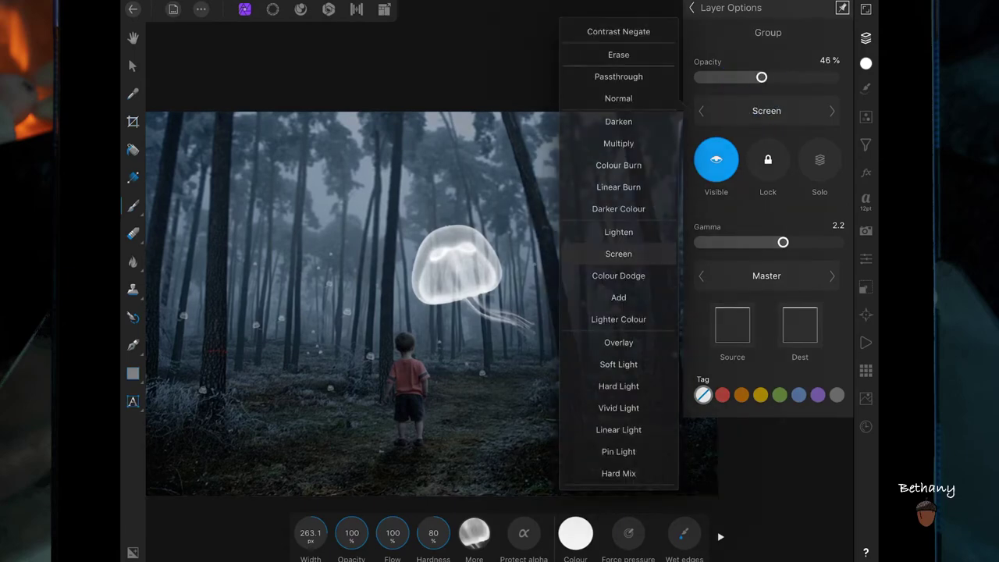
click(617, 252)
drag(781, 79, 789, 90)
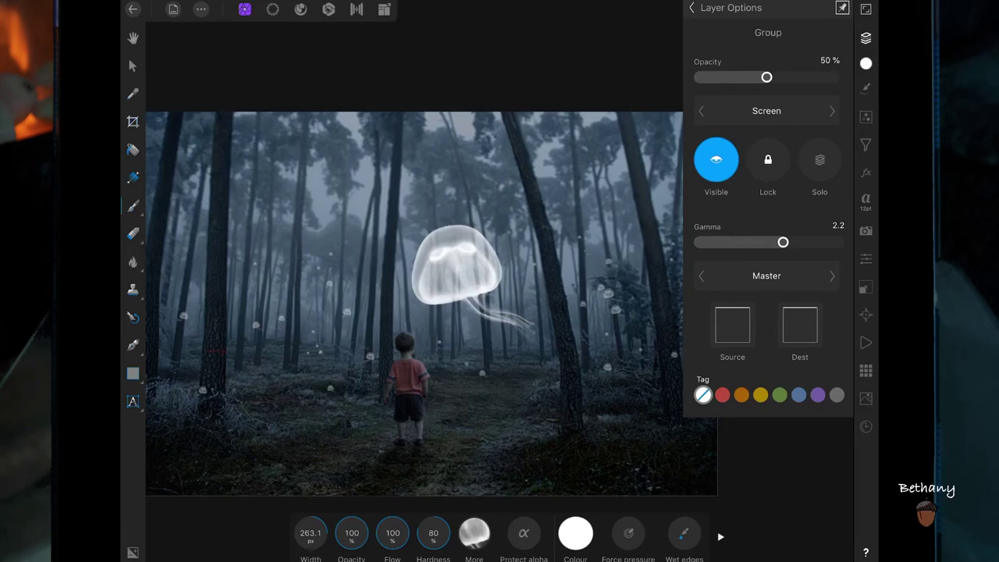
click(691, 7)
click(798, 35)
- On a new Pixel layer, stamp a larger jellyfish at lower right, then shrink it
click(760, 78)
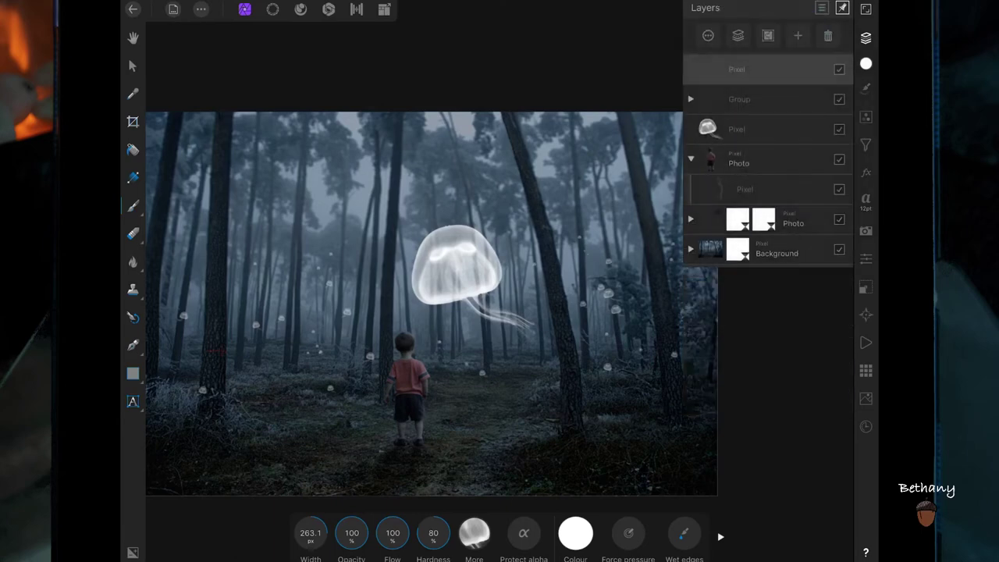
click(865, 88)
click(781, 228)
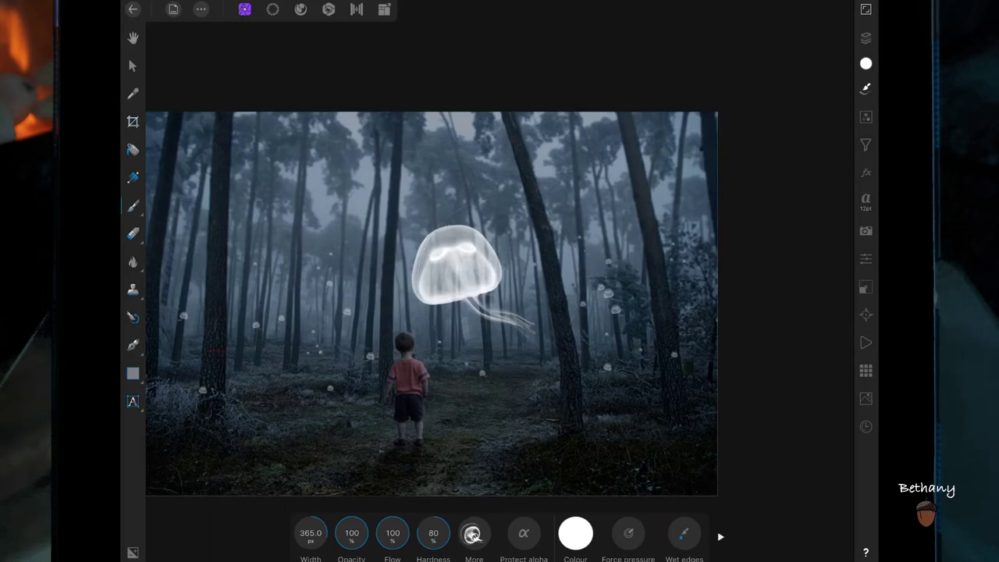
click(623, 429)
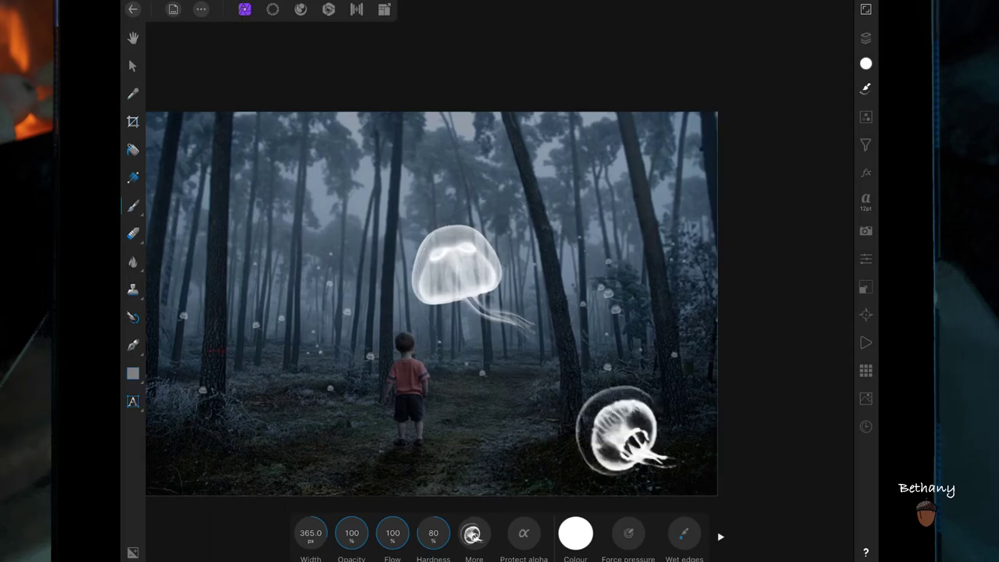
click(133, 66)
drag(551, 483, 622, 434)
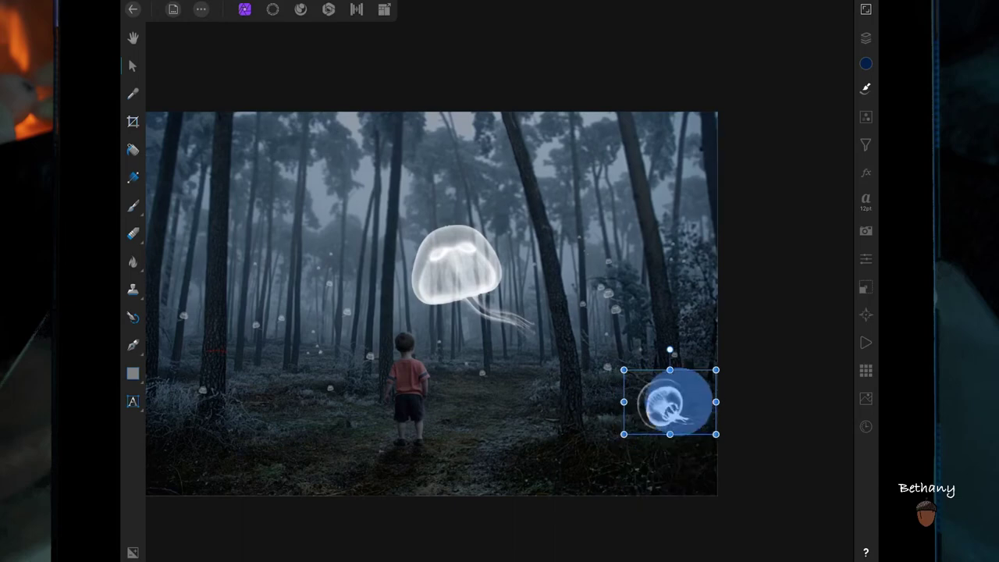
mouse_move(670, 401)
mouse_down()
mouse_move(644, 424)
mouse_move(628, 405)
mouse_move(632, 419)
mouse_up()
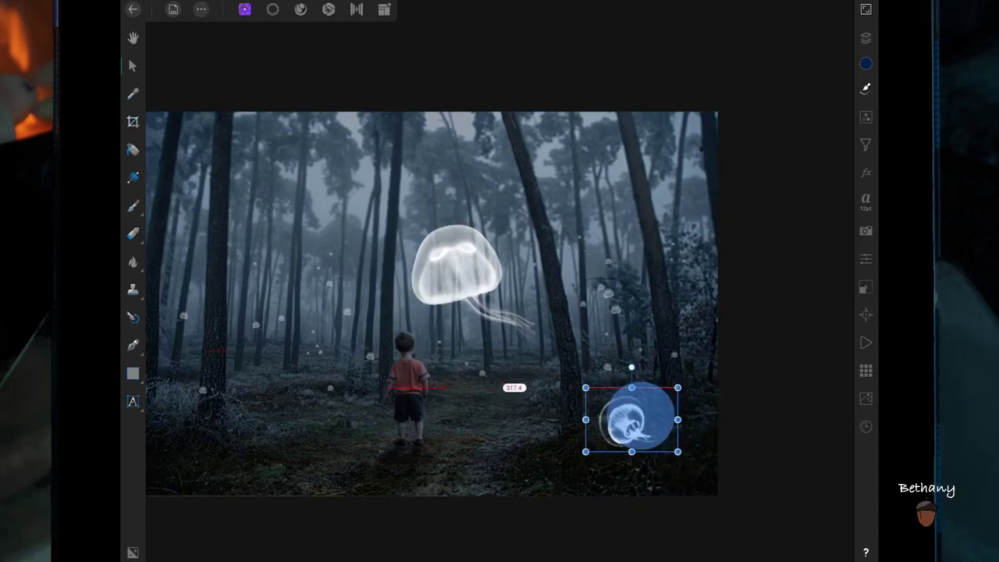
- Set the jellyfish layer to Screen at 60% opacity and shrink it further
click(865, 38)
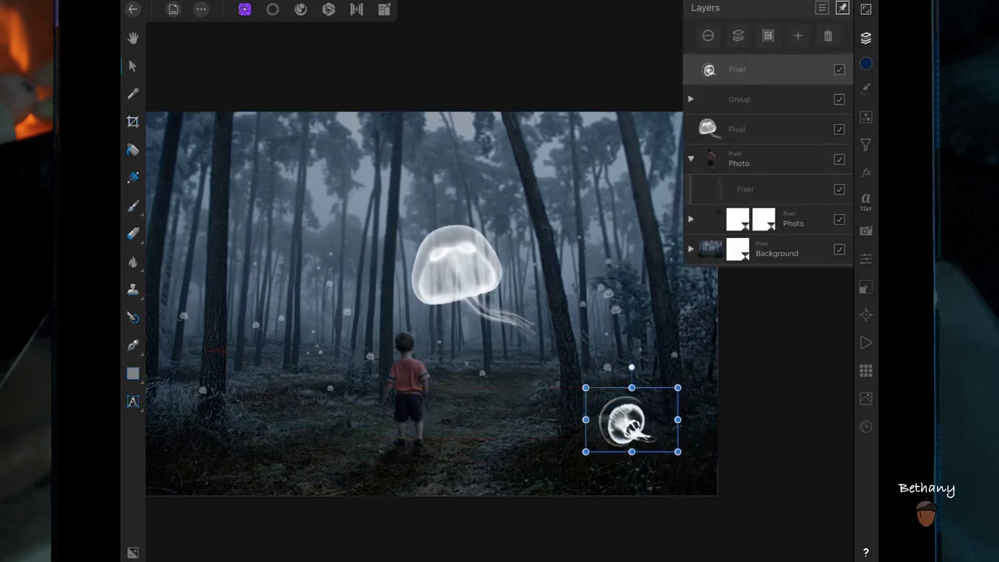
click(839, 68)
click(766, 110)
click(618, 409)
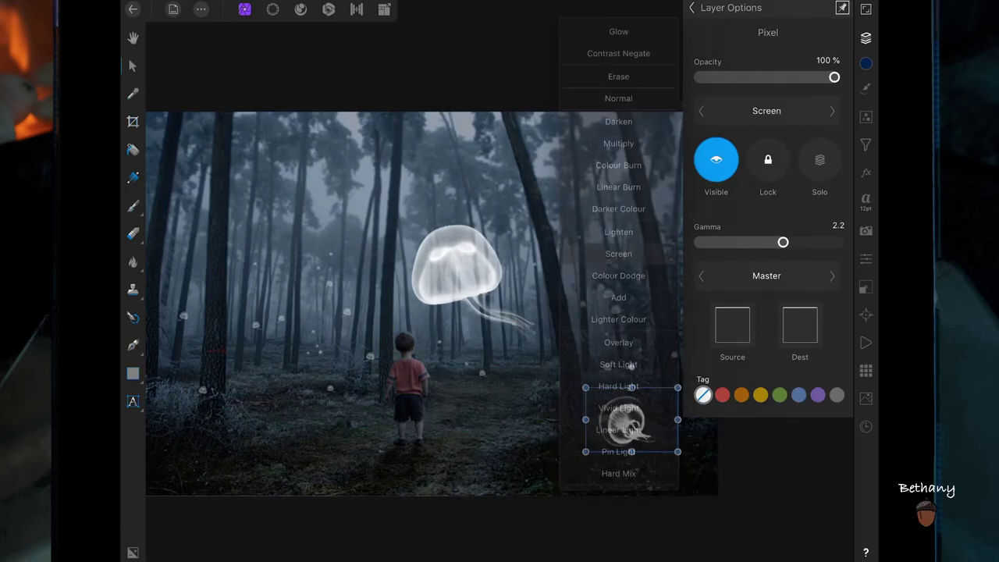
mouse_move(834, 78)
mouse_down()
mouse_move(767, 78)
mouse_move(780, 78)
mouse_up()
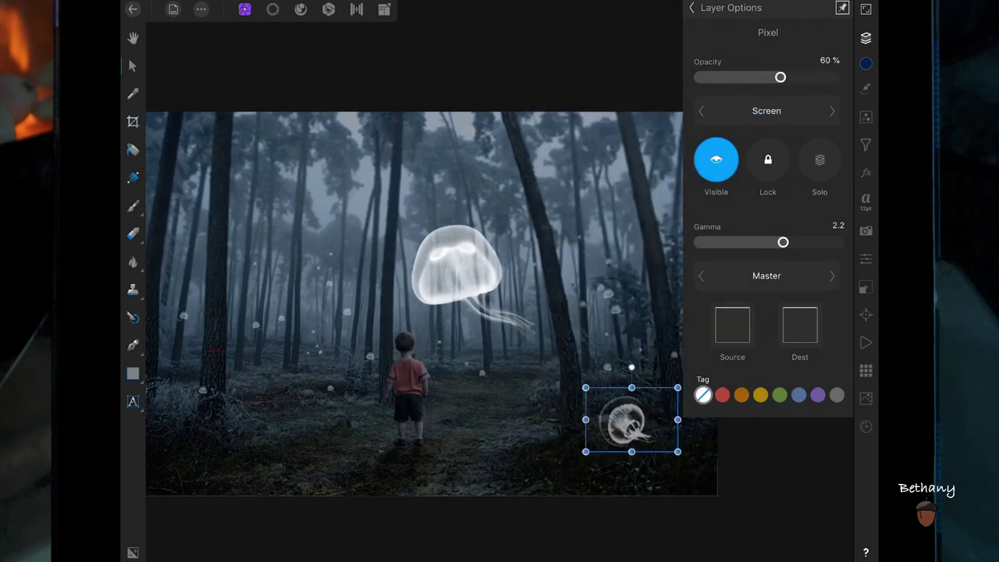
mouse_move(585, 451)
mouse_down()
mouse_move(629, 421)
mouse_move(505, 345)
mouse_up()
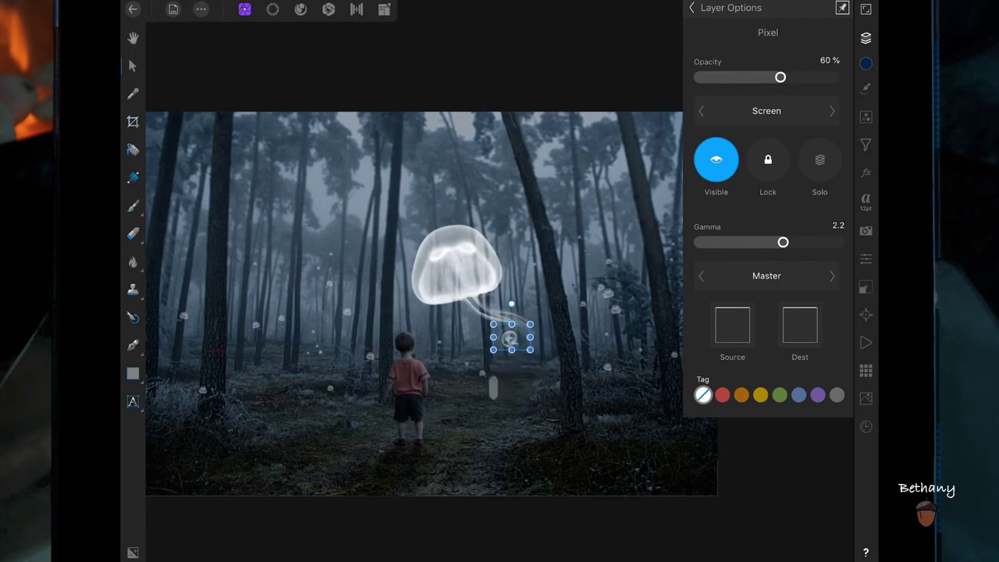
- Duplicate the small jellyfish twice, placing copies left of the child and on the right
scroll(554, 362, up, 3)
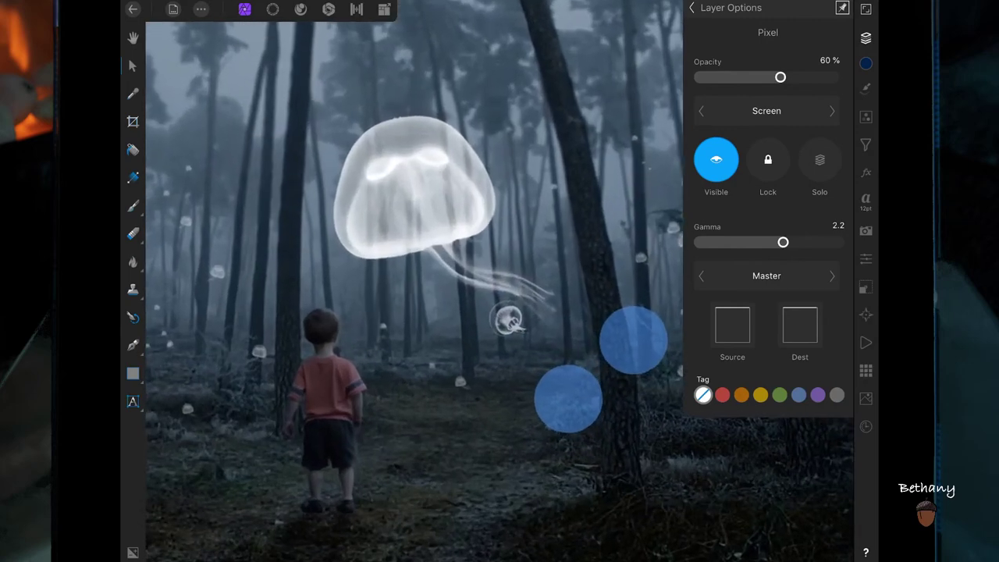
click(512, 313)
click(471, 284)
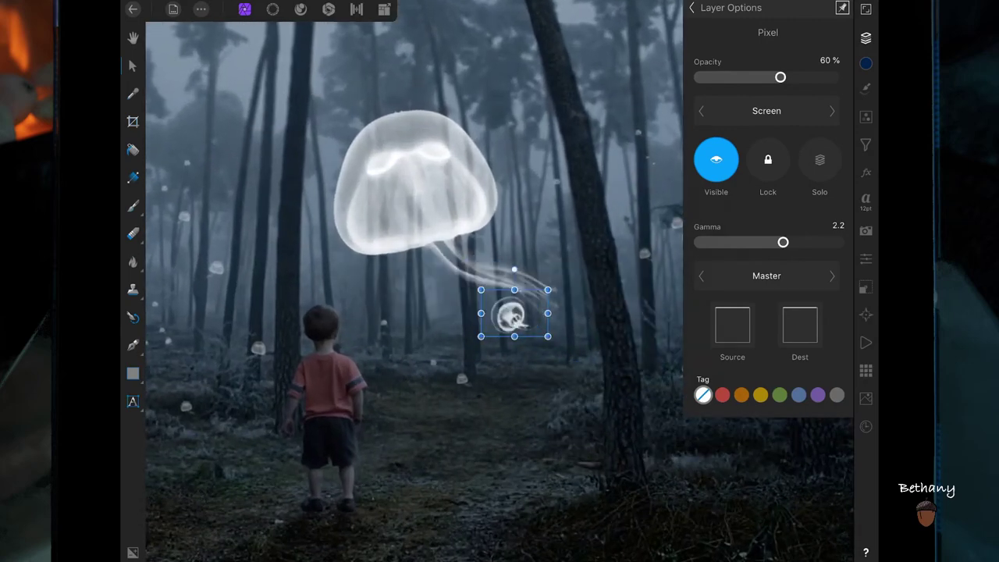
scroll(570, 390, down, 5)
mouse_move(573, 374)
mouse_down()
mouse_move(382, 411)
mouse_move(396, 385)
mouse_up()
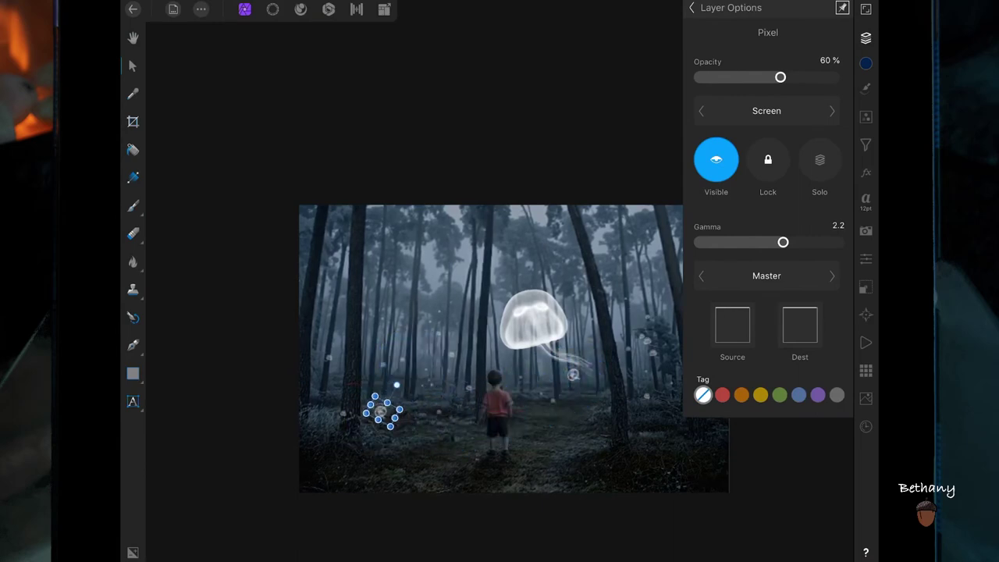
click(380, 413)
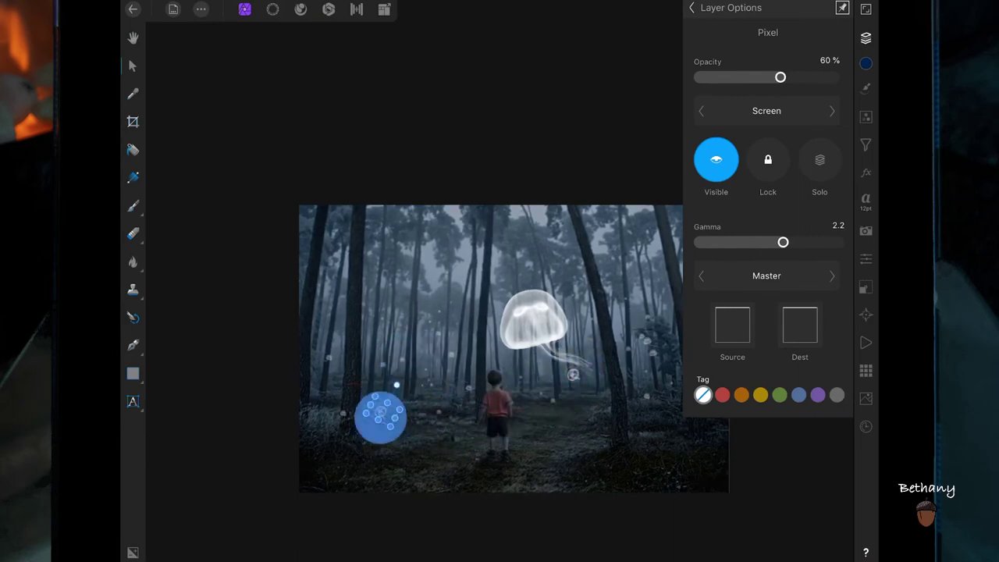
click(339, 390)
mouse_move(380, 411)
mouse_down()
mouse_move(195, 353)
mouse_move(669, 394)
mouse_up()
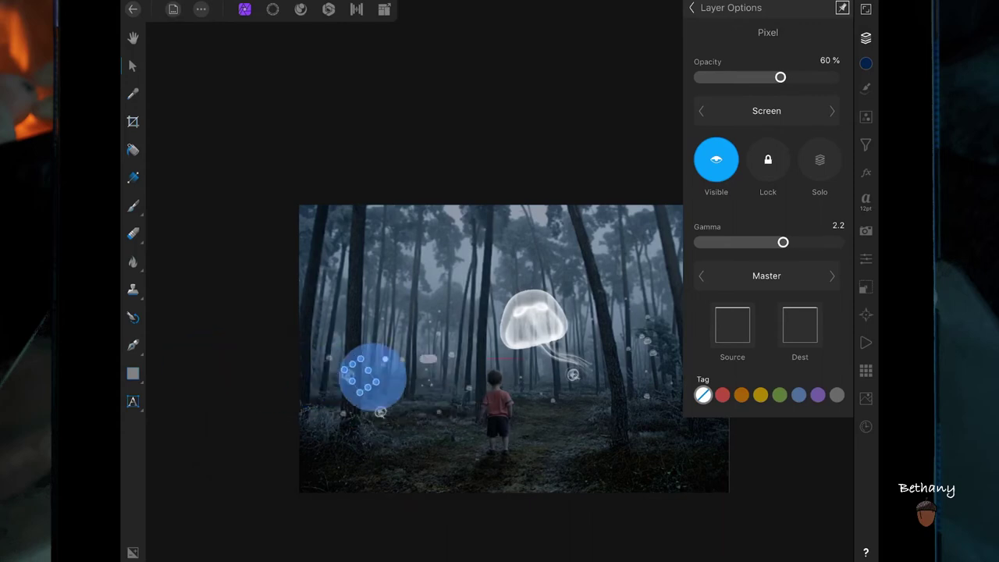
scroll(513, 348, up, 2)
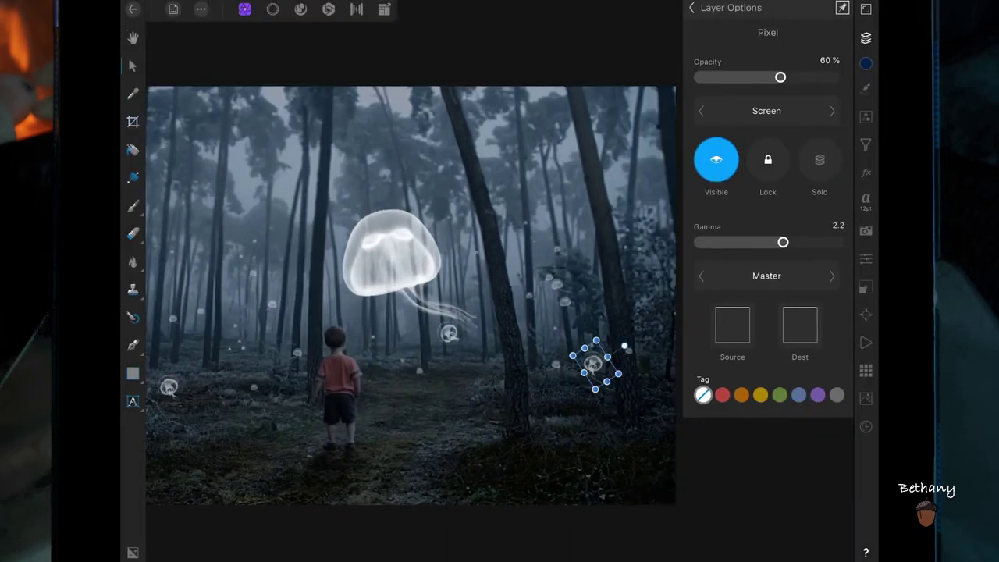
drag(658, 335, 702, 327)
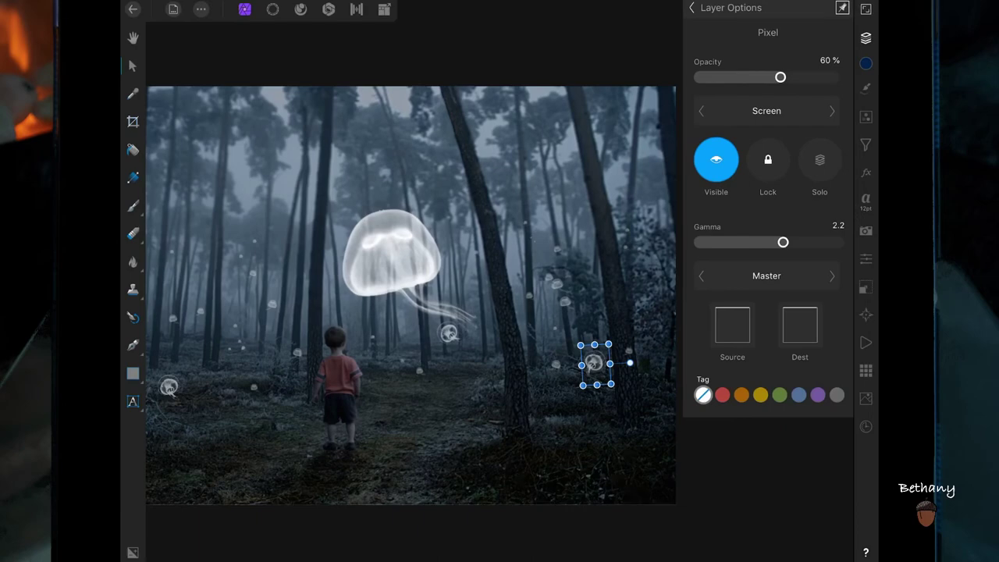
- Group the small jellyfish layers at 79% opacity and select the jellyfish layer
click(692, 8)
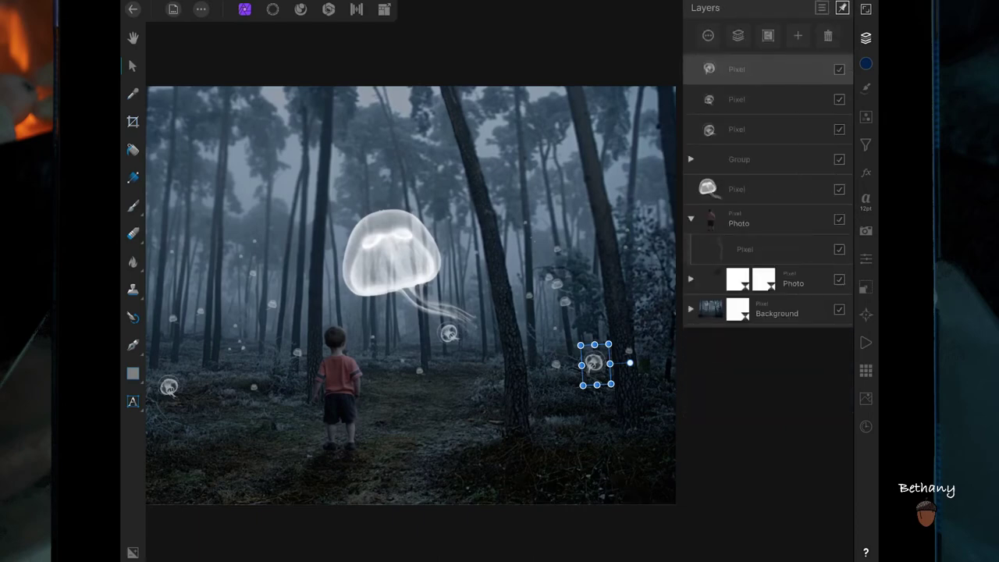
key(ctrl+g)
mouse_move(775, 94)
mouse_down()
mouse_move(777, 63)
mouse_move(780, 89)
mouse_move(786, 78)
mouse_up()
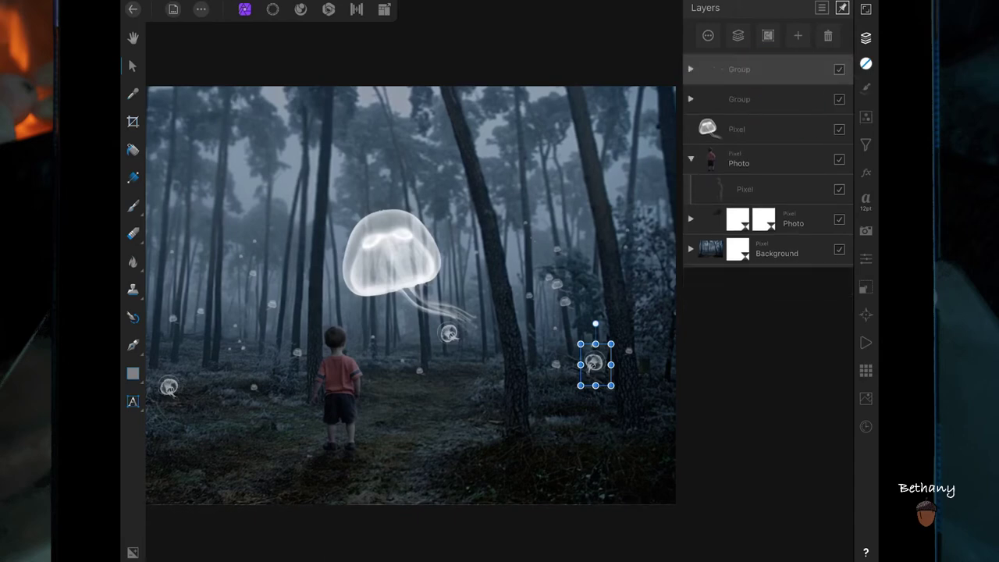
click(841, 158)
drag(838, 76, 805, 76)
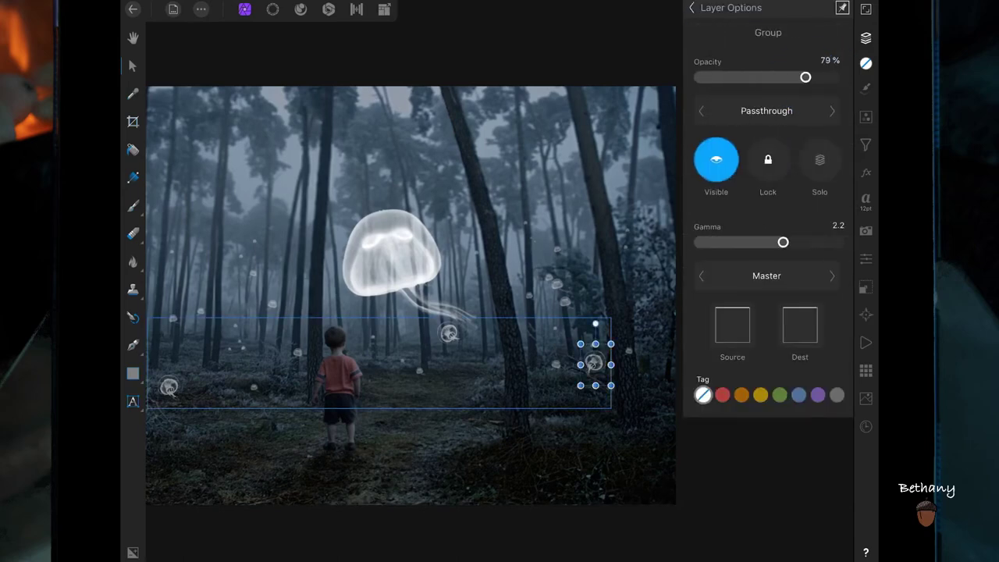
click(865, 37)
scroll(684, 428, down, 3)
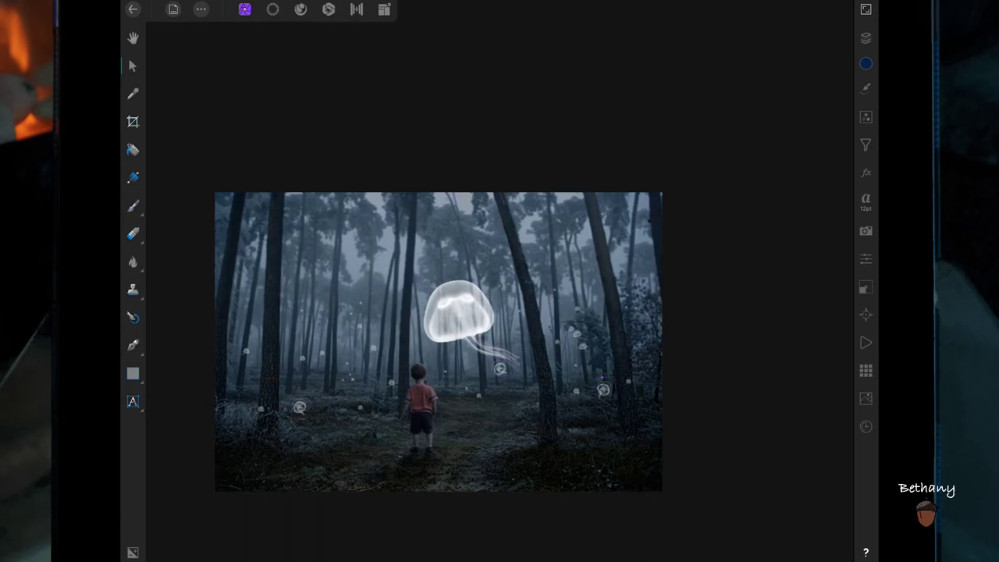
click(866, 38)
click(791, 13)
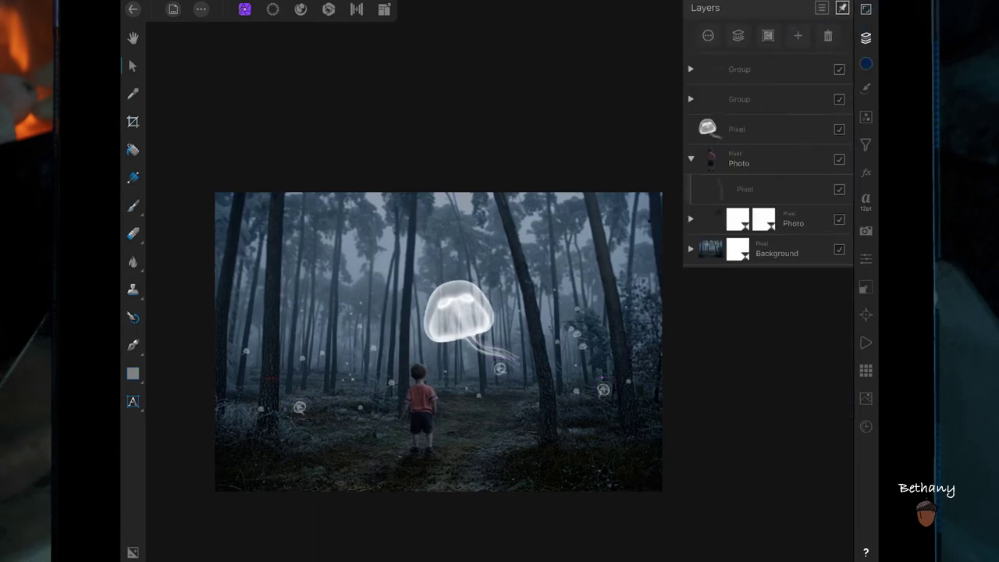
- Stamp a jellyfish with the jellyfish brush and shrink it toward the lower left
click(797, 35)
click(133, 205)
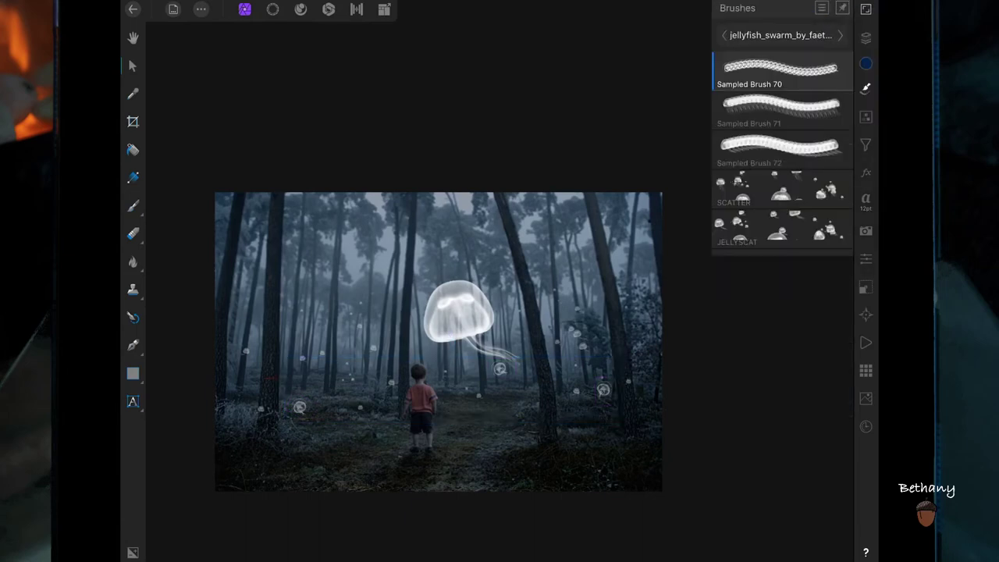
click(865, 87)
click(865, 38)
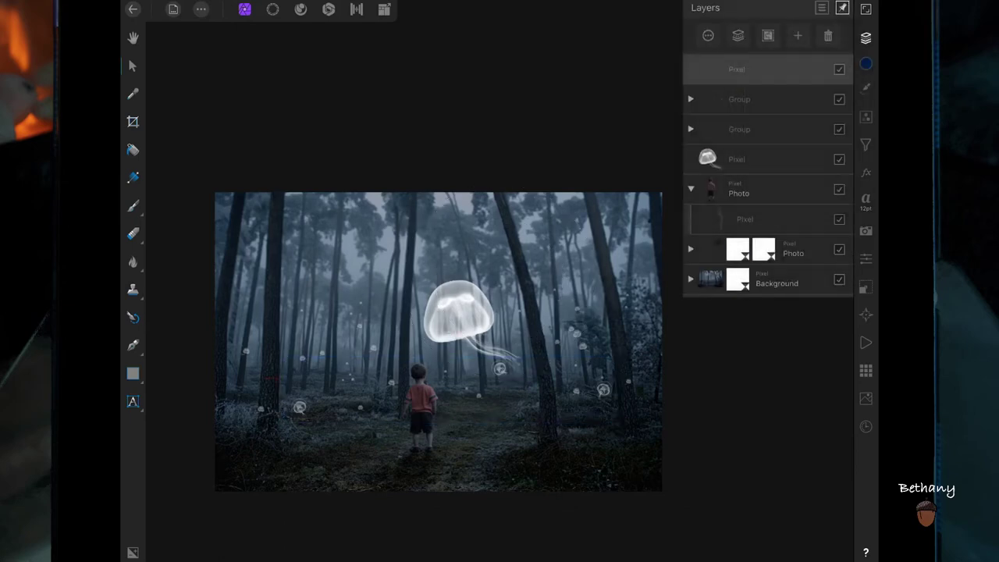
click(865, 87)
click(360, 344)
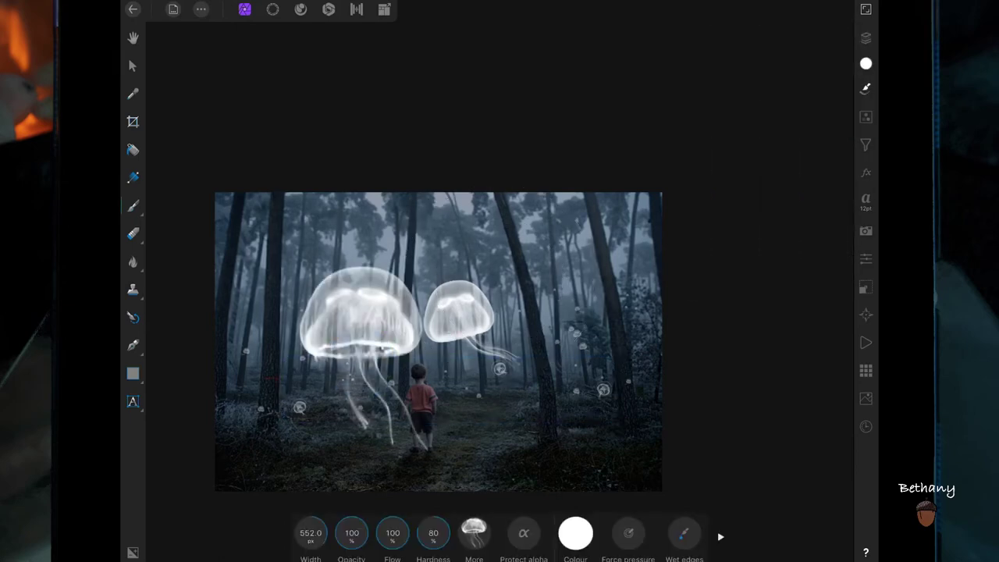
click(132, 65)
drag(424, 232, 335, 399)
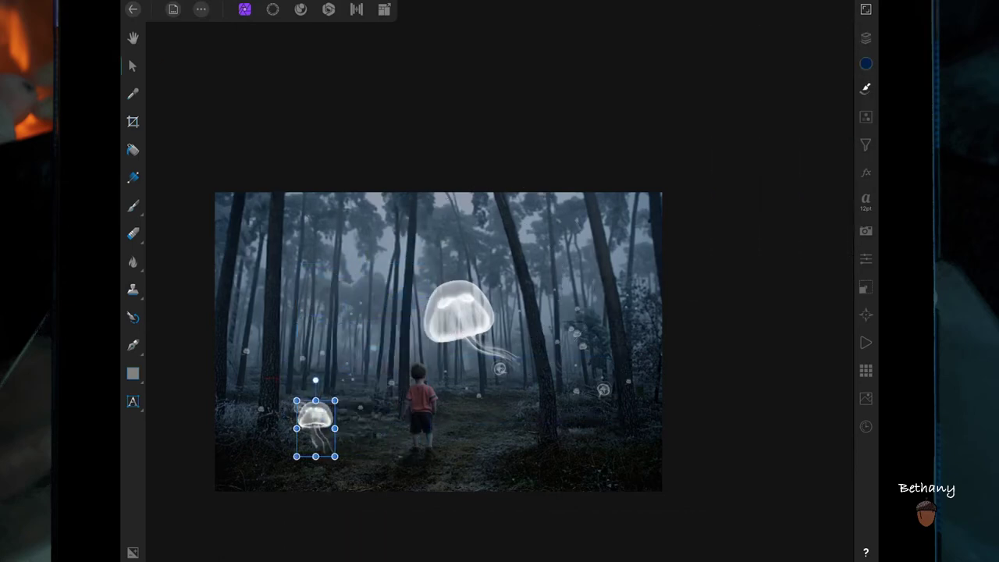
- Flip the small jellyfish horizontally, move it mid-left, and set Screen at 69% opacity
click(865, 286)
click(798, 150)
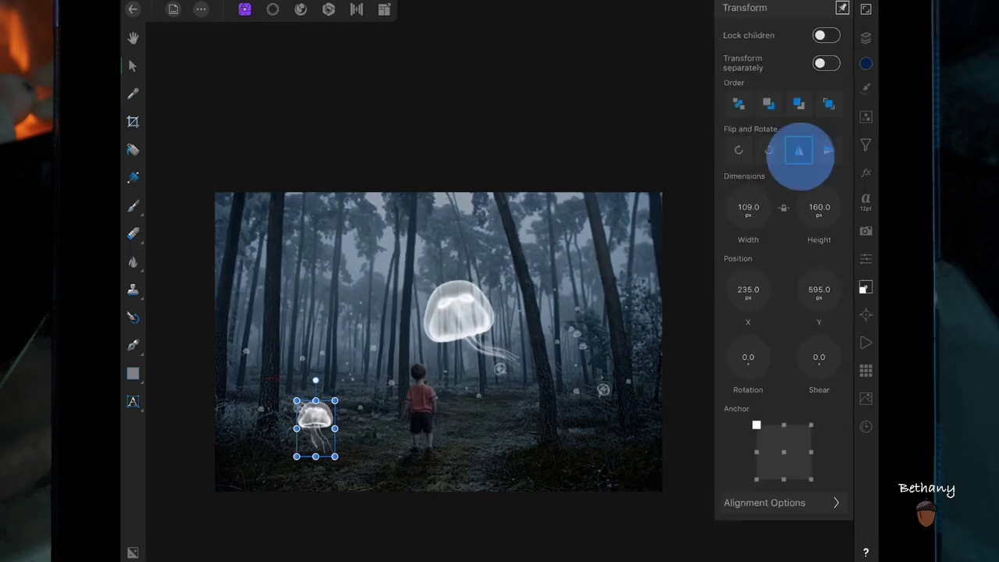
drag(315, 428, 313, 324)
click(866, 38)
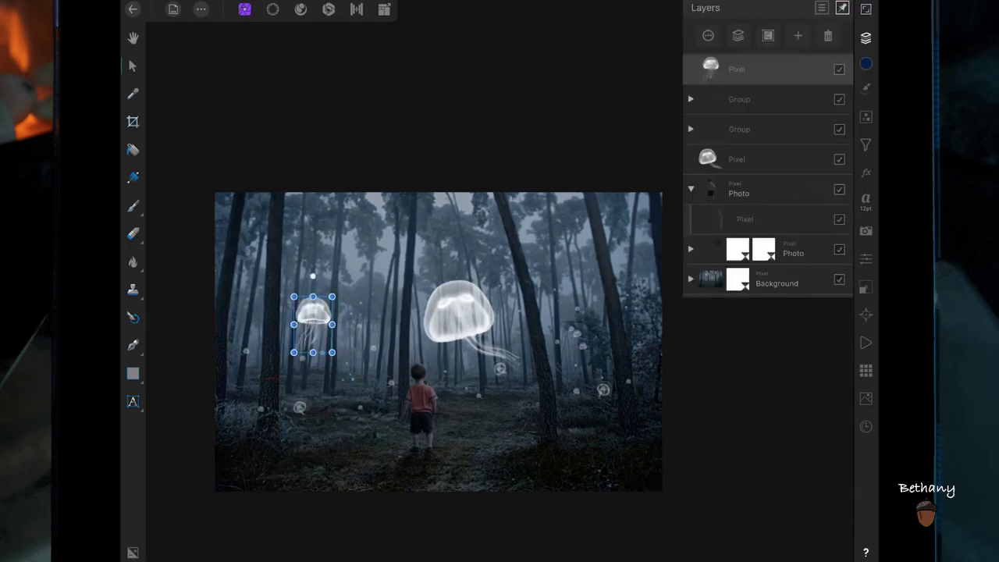
click(827, 34)
click(766, 111)
click(618, 409)
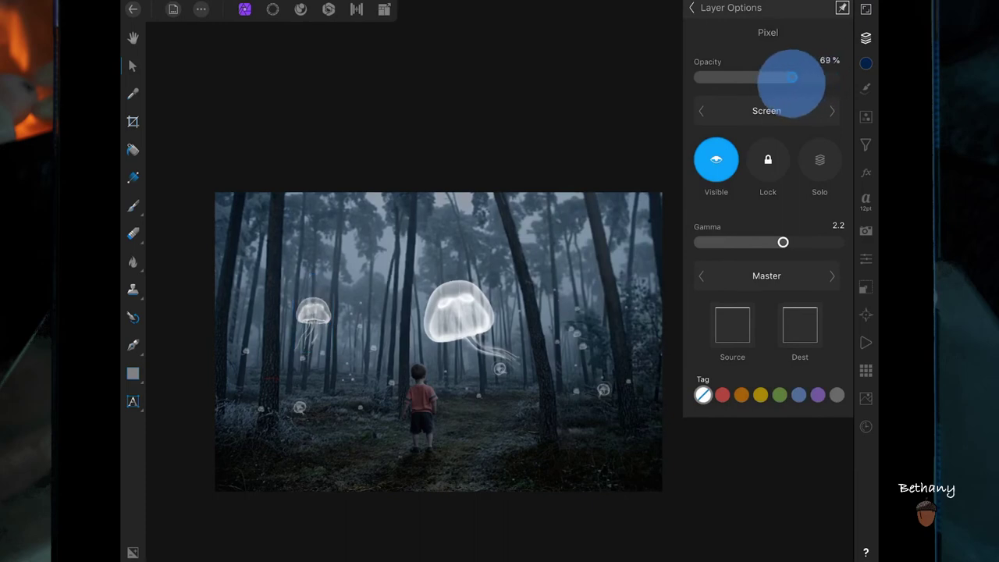
drag(791, 76, 811, 77)
- Duplicate the jellyfish, place the smaller copy at lower right, and group both layers
click(313, 324)
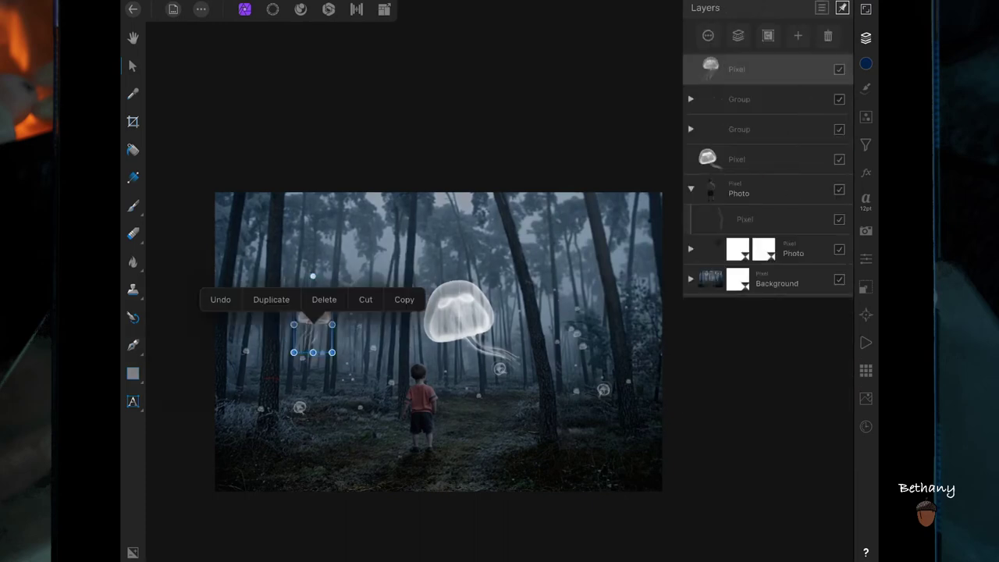
click(272, 297)
mouse_move(313, 323)
mouse_down()
mouse_move(557, 406)
mouse_move(521, 421)
mouse_up()
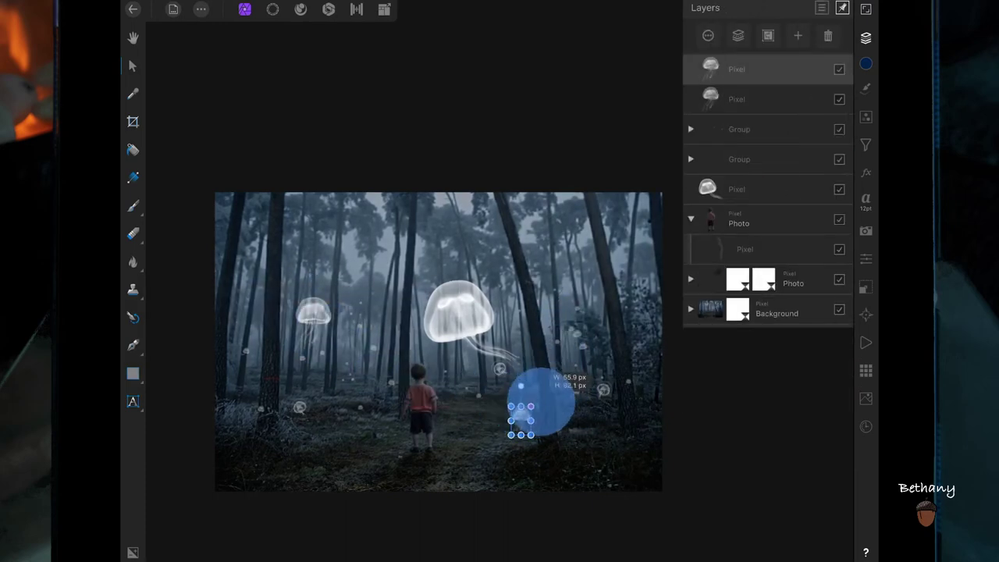
click(865, 286)
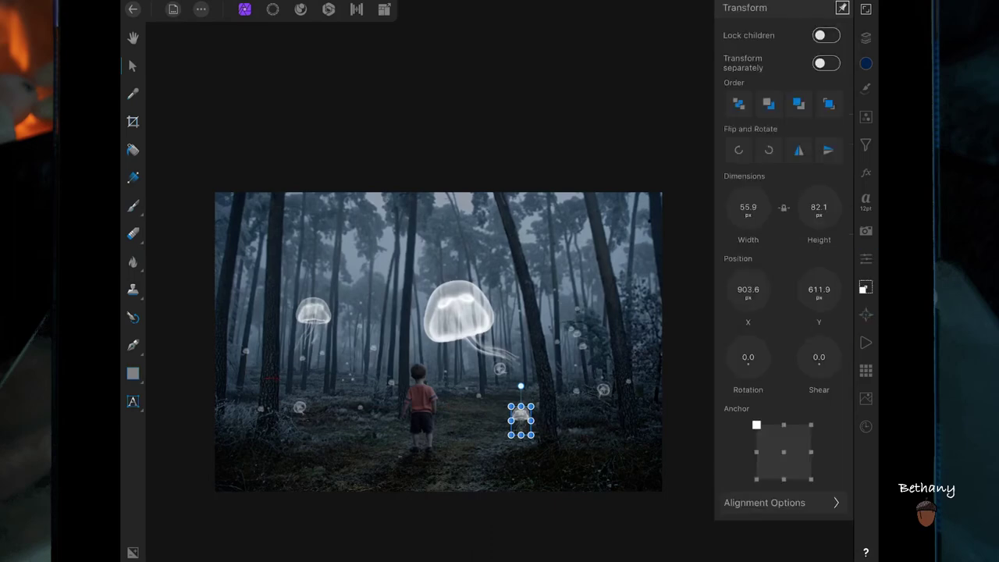
key(ctrl+d)
click(866, 38)
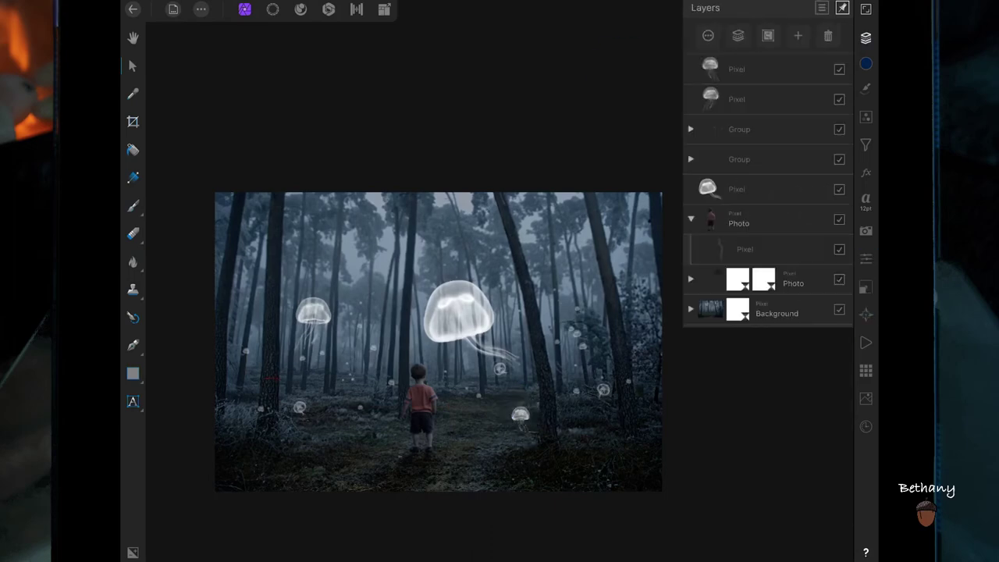
click(733, 69)
drag(769, 100, 769, 78)
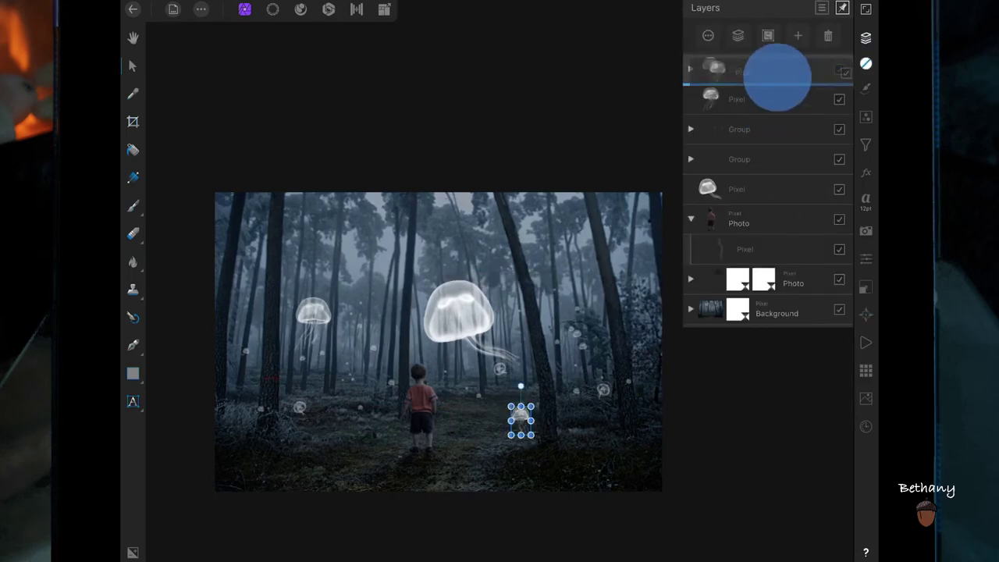
- Add a new empty Pixel layer and switch to the paint brush
click(798, 35)
click(772, 81)
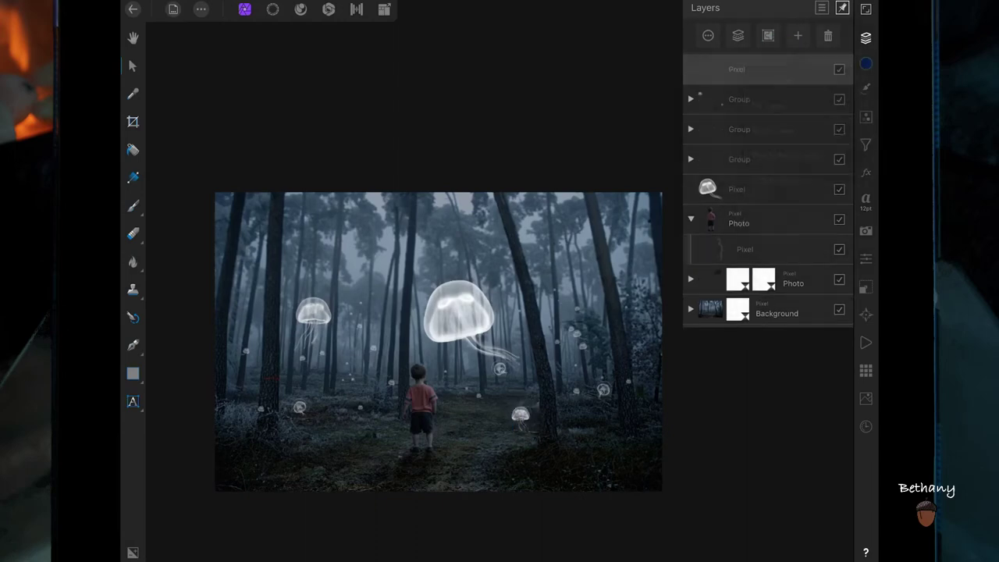
click(133, 205)
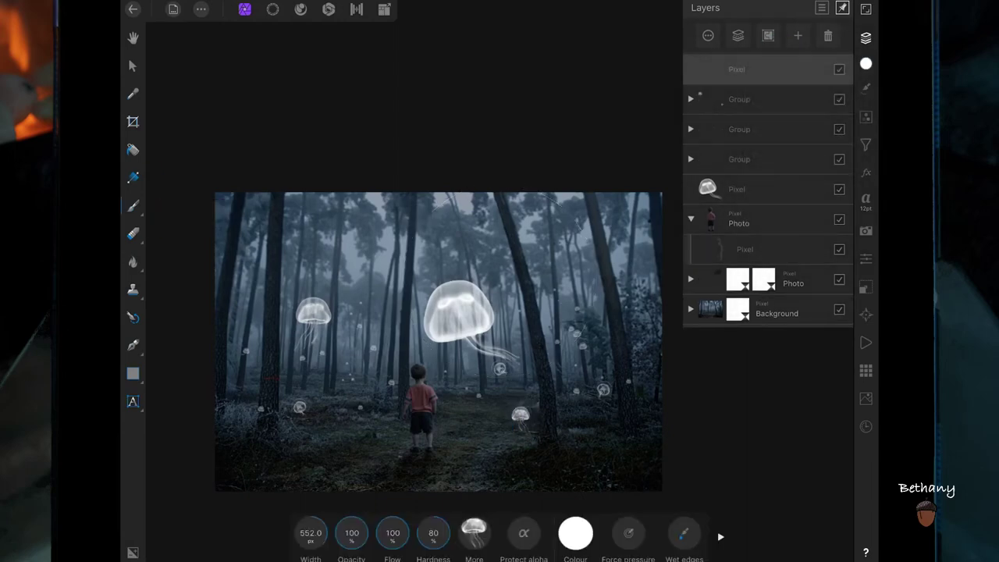
- With a Basic soft round brush at 100% opacity and ~900 px, paint a glow around the large jellyfish
click(866, 88)
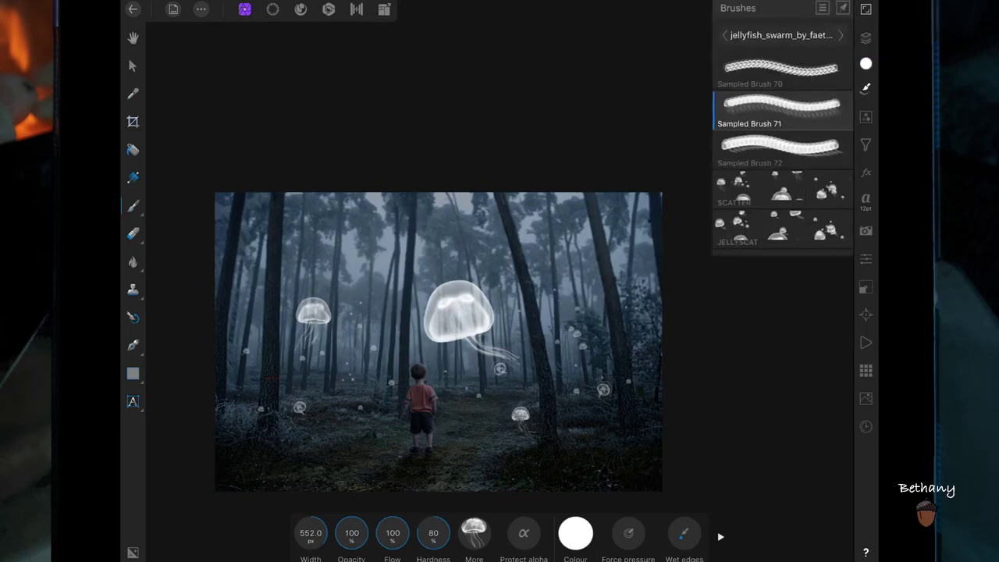
click(780, 35)
click(573, 389)
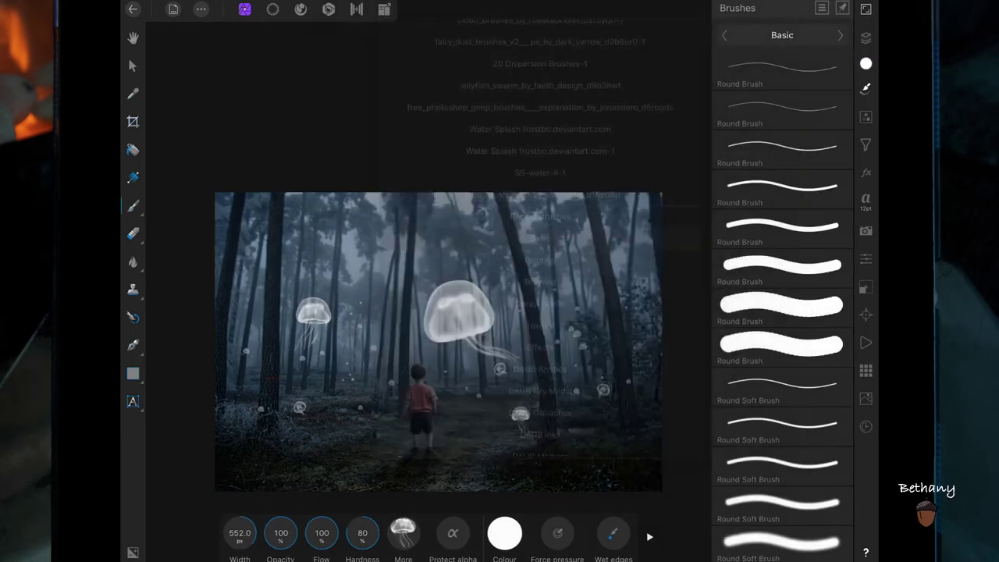
click(780, 293)
drag(351, 533, 475, 533)
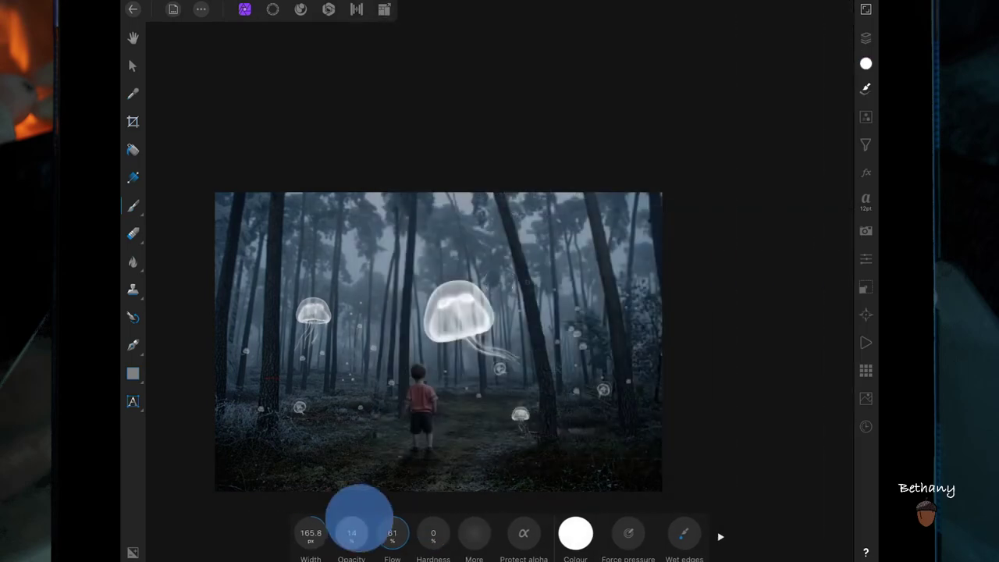
drag(311, 533, 414, 492)
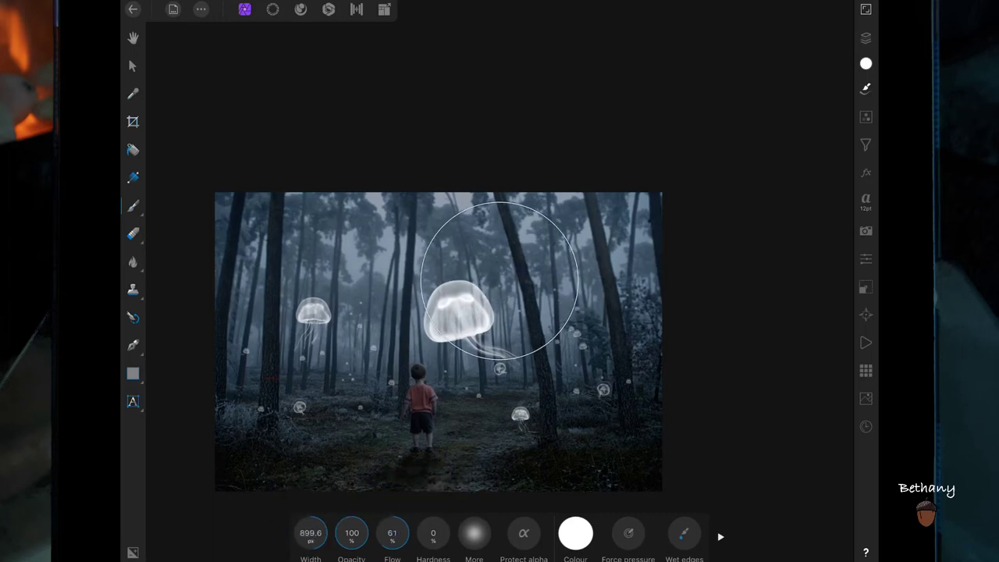
click(461, 309)
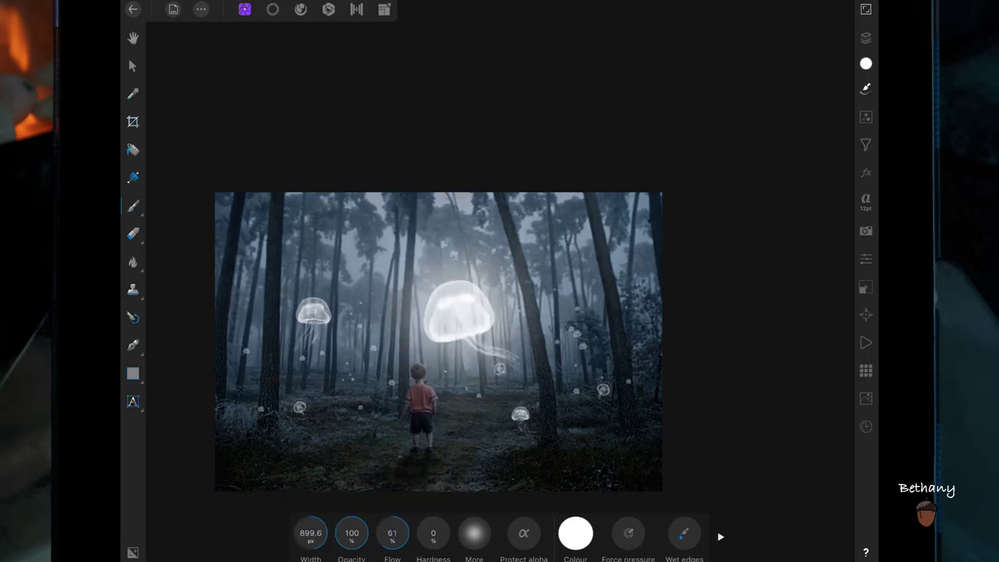
drag(310, 533, 252, 525)
- Set the glow layer to Screen blending at 57% opacity
click(866, 37)
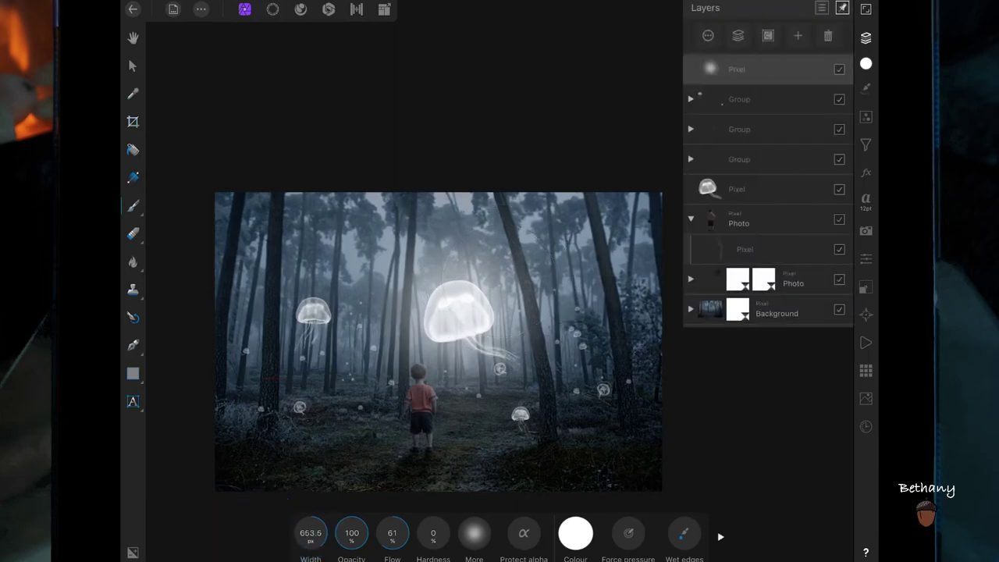
click(736, 68)
click(766, 110)
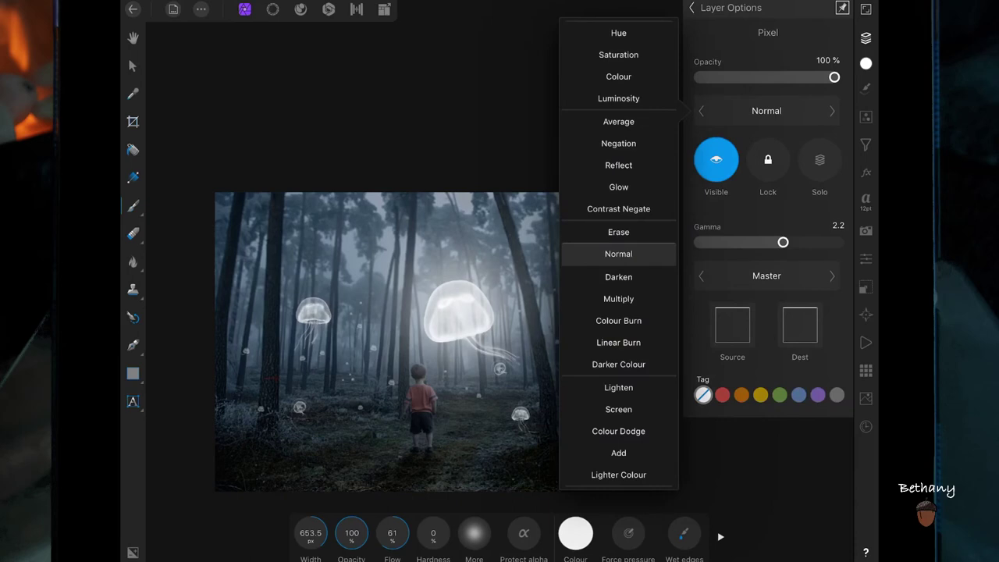
click(618, 409)
drag(834, 78, 776, 77)
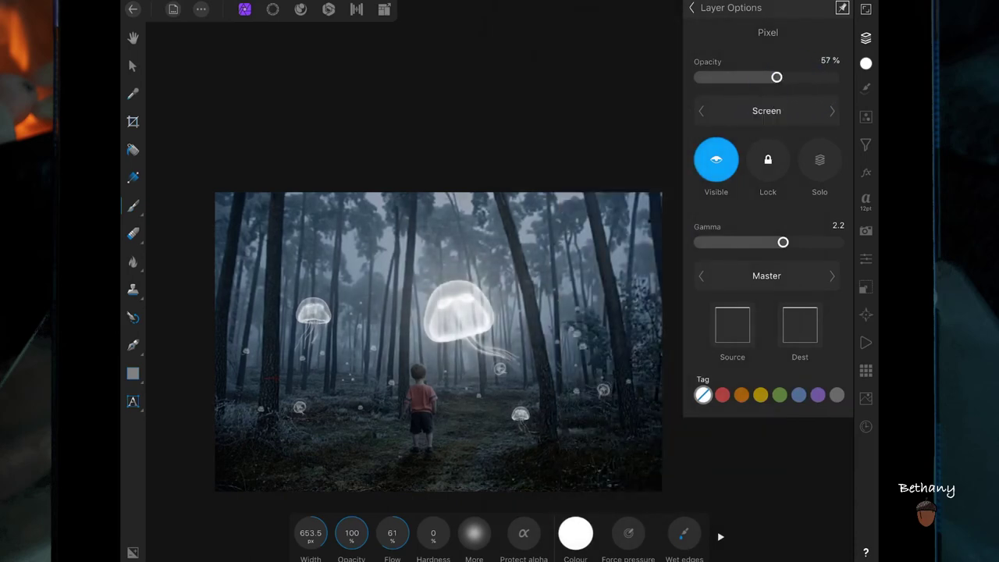
click(691, 7)
drag(798, 35, 800, 82)
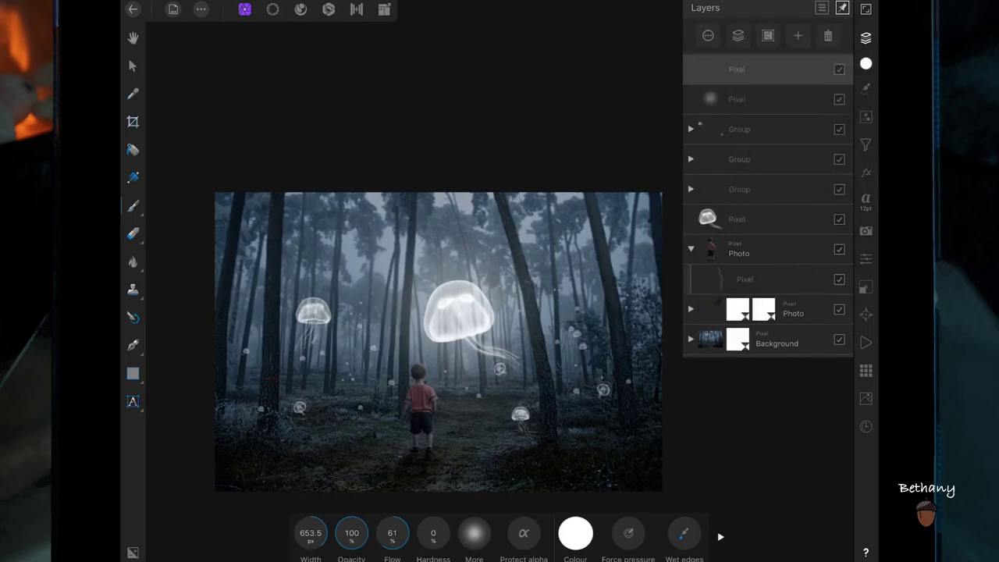
- On a new layer, paint ~370 px glows over the mid-left and lower-right jellyfish
drag(316, 533, 267, 532)
drag(334, 533, 339, 532)
click(307, 316)
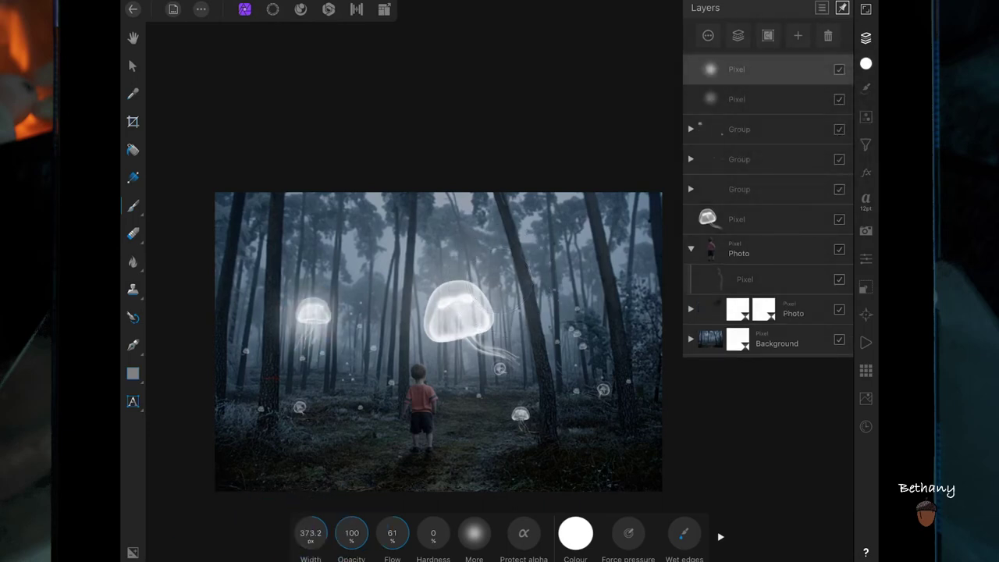
click(520, 413)
- Set this glow layer to Screen blending at 24% opacity
click(737, 69)
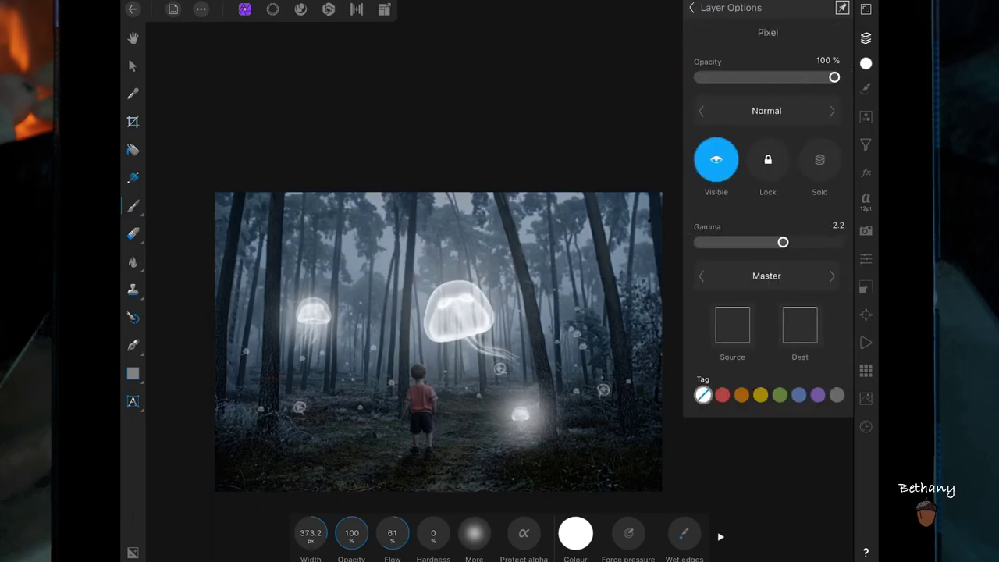
click(691, 7)
click(736, 69)
click(766, 110)
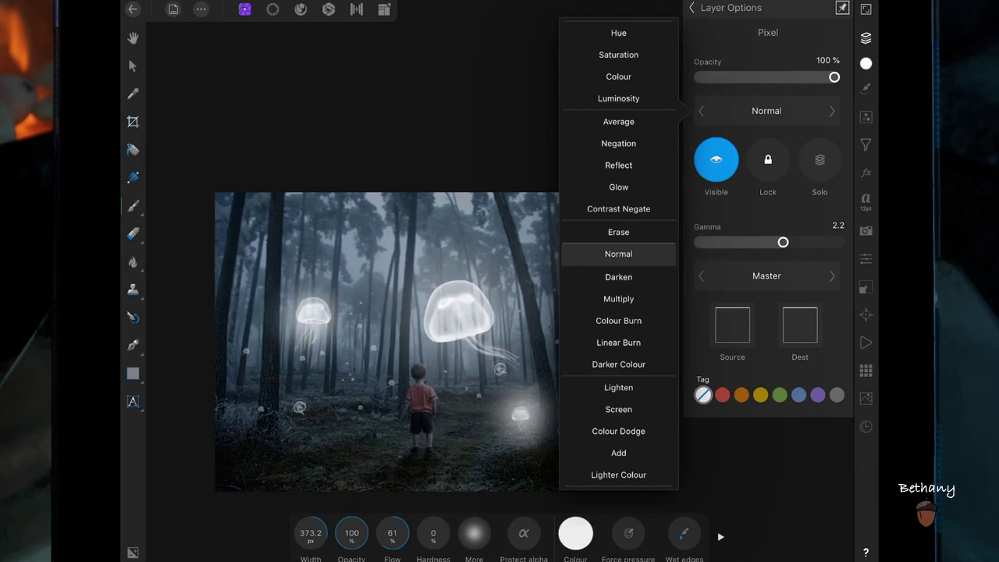
click(618, 409)
drag(832, 77, 731, 77)
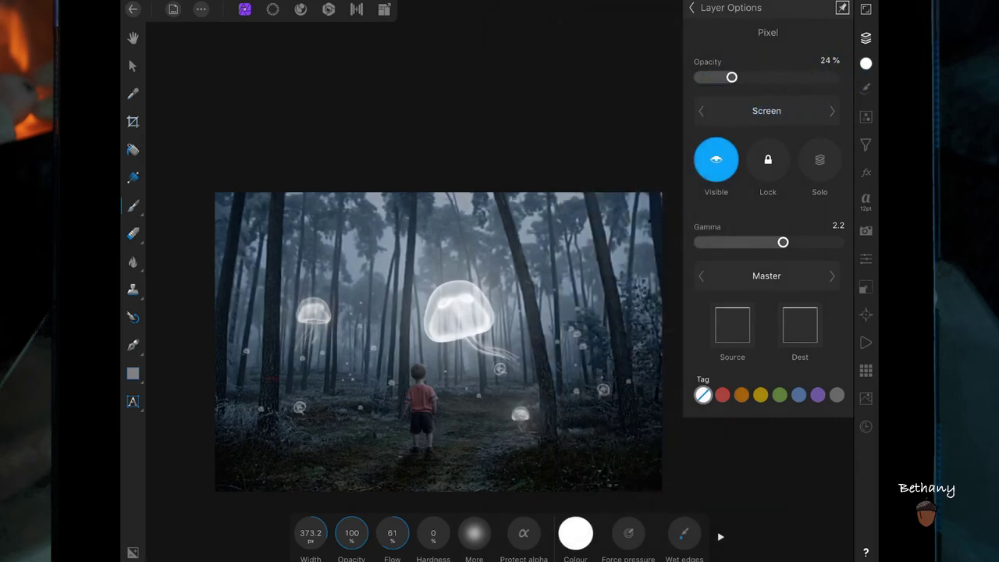
- On another new Pixel layer, paint ~150 px glows on the lower-left and other small jellyfish
click(691, 7)
click(797, 36)
click(754, 80)
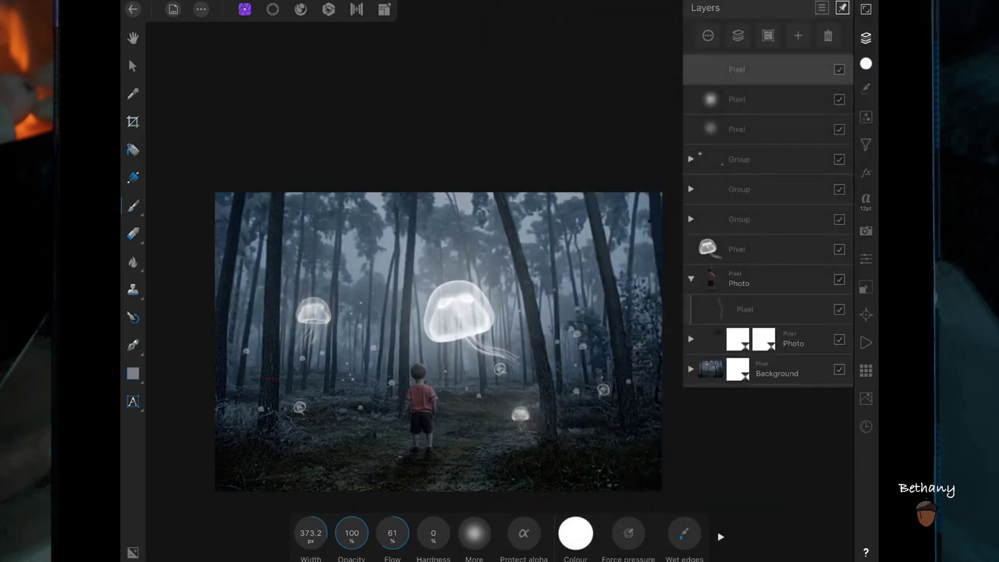
click(308, 532)
drag(208, 519, 302, 532)
click(299, 406)
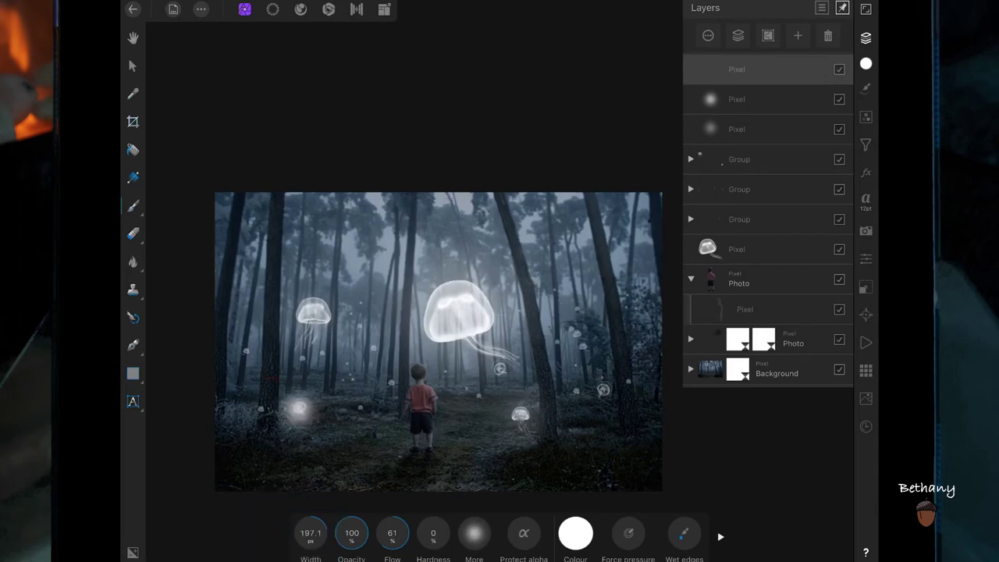
click(602, 389)
- Set the second glow layer to Screen blending and lower its opacity
click(499, 369)
click(736, 69)
click(766, 110)
click(618, 406)
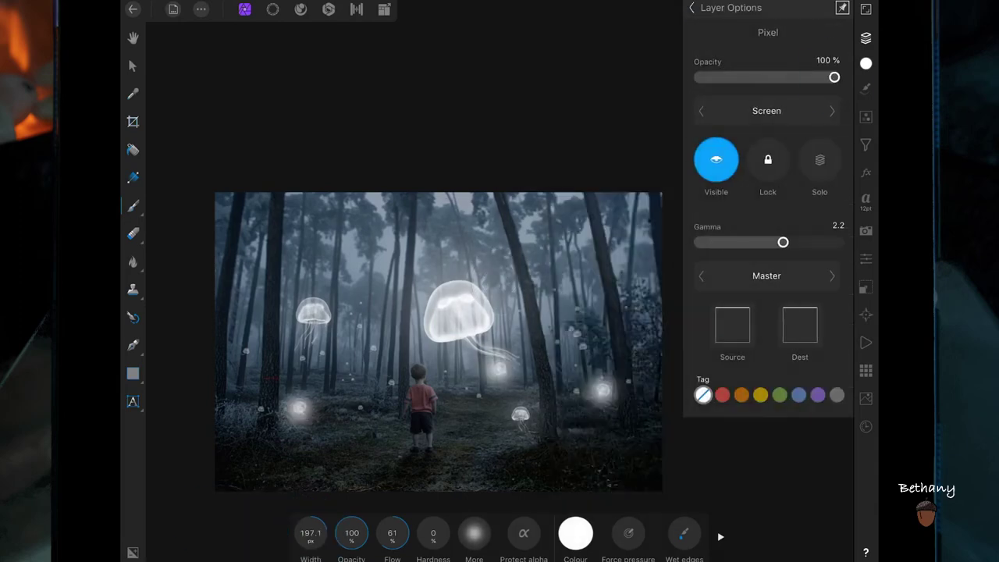
drag(834, 78, 729, 78)
- Add a new pixel layer and paint small glow dots near the right-hand trees with an 89 px brush
click(791, 85)
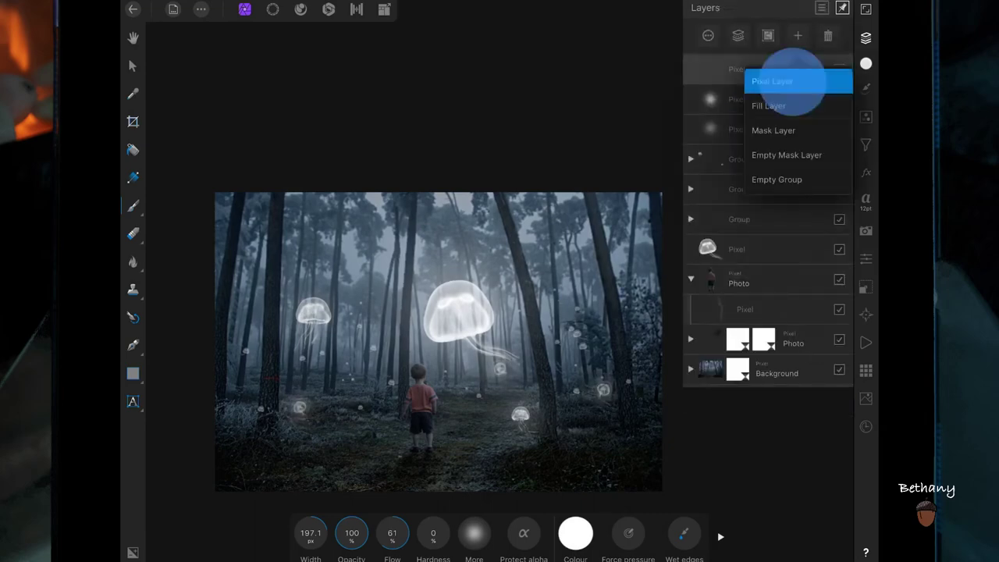
drag(223, 519, 311, 532)
click(572, 329)
click(577, 335)
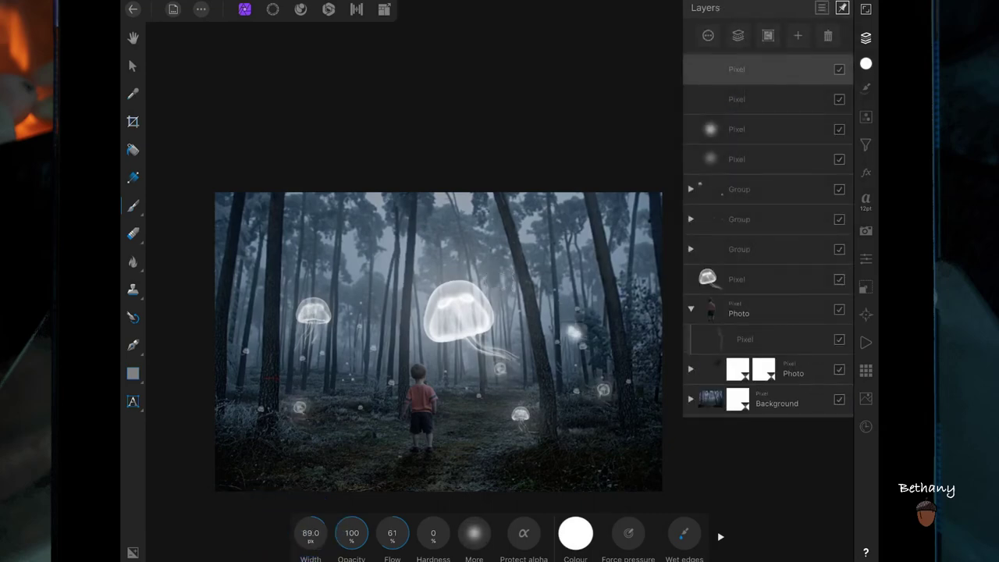
click(579, 308)
click(559, 341)
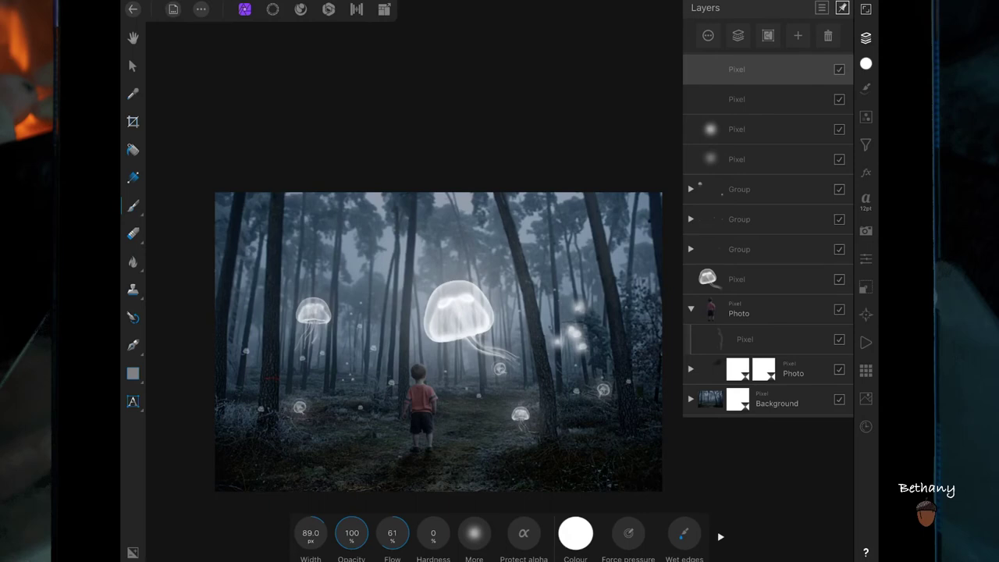
- Dab more light particles across the left forest and among the central and right trees
click(261, 408)
click(244, 351)
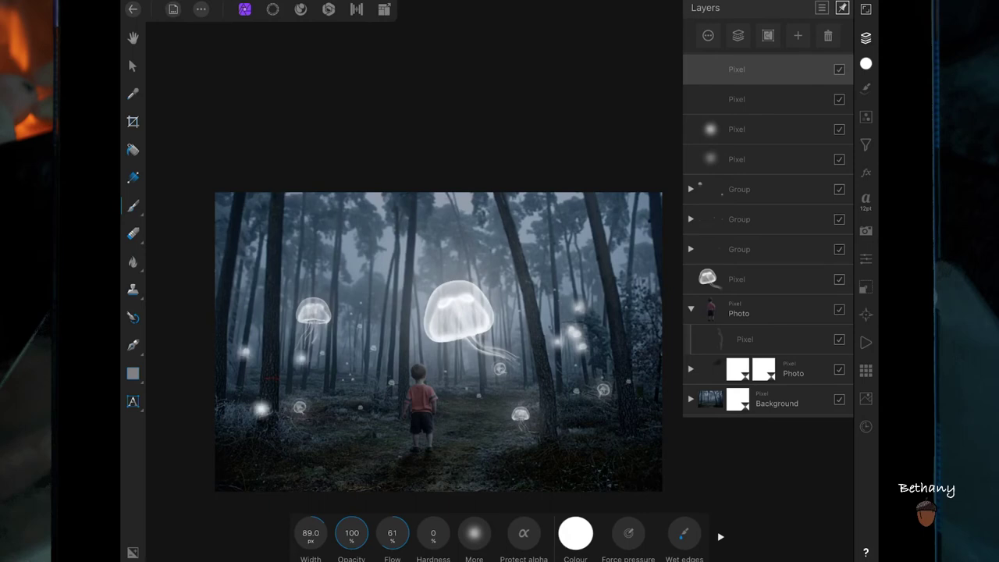
click(323, 349)
click(375, 348)
click(358, 326)
click(359, 406)
click(444, 371)
click(478, 394)
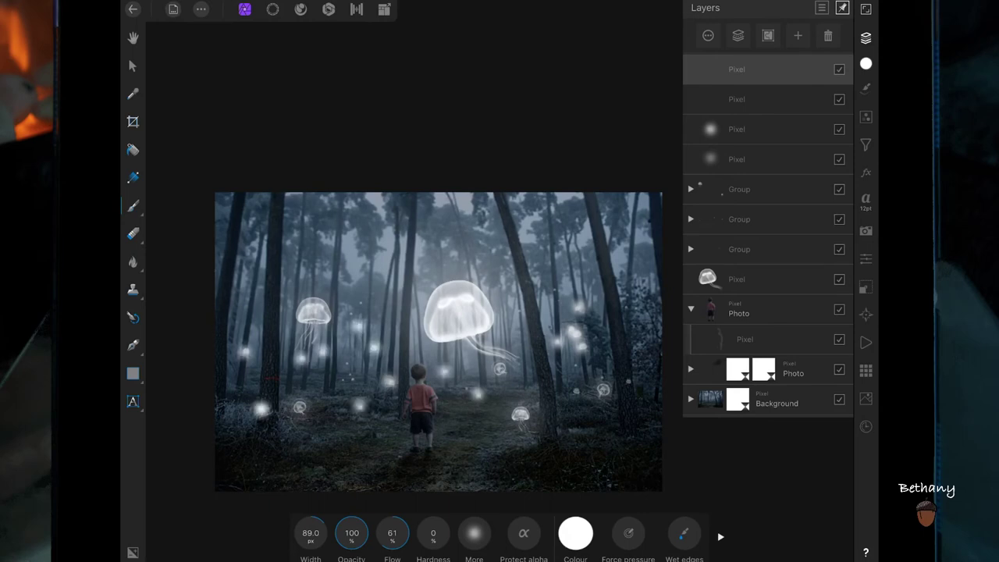
click(575, 391)
- Set the particle layer to Screen blending at about 24% opacity
click(736, 69)
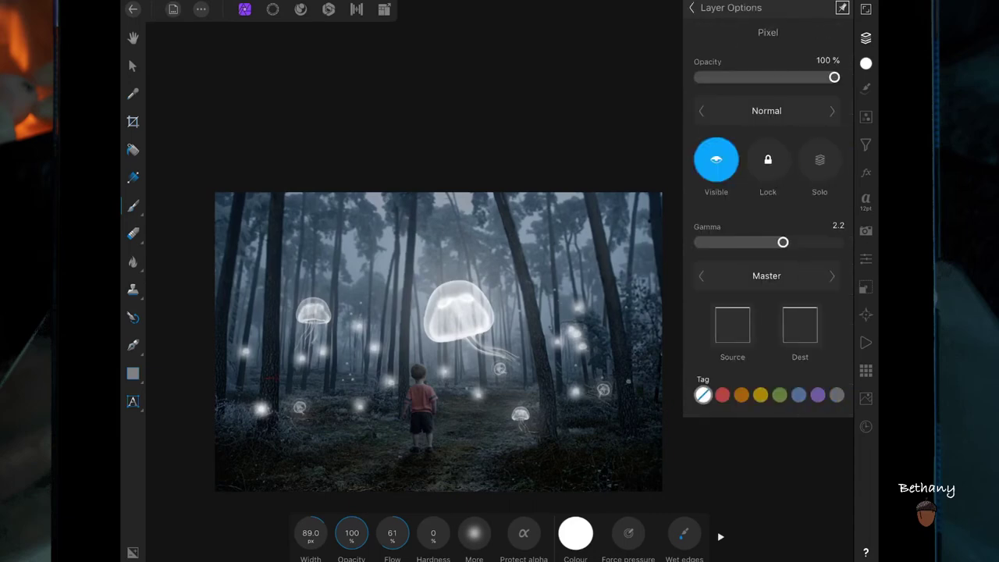
drag(834, 77, 729, 77)
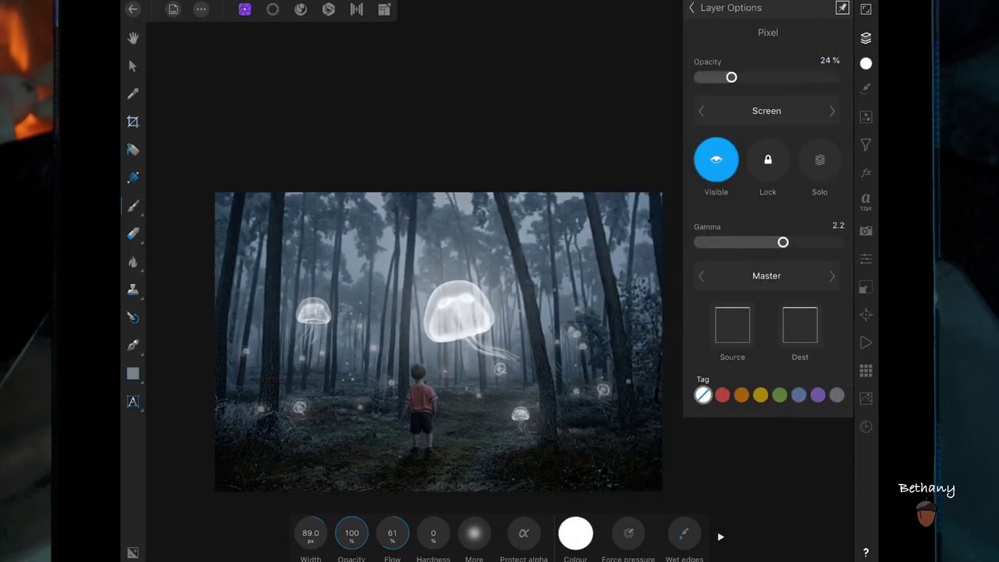
click(730, 83)
click(691, 7)
click(798, 36)
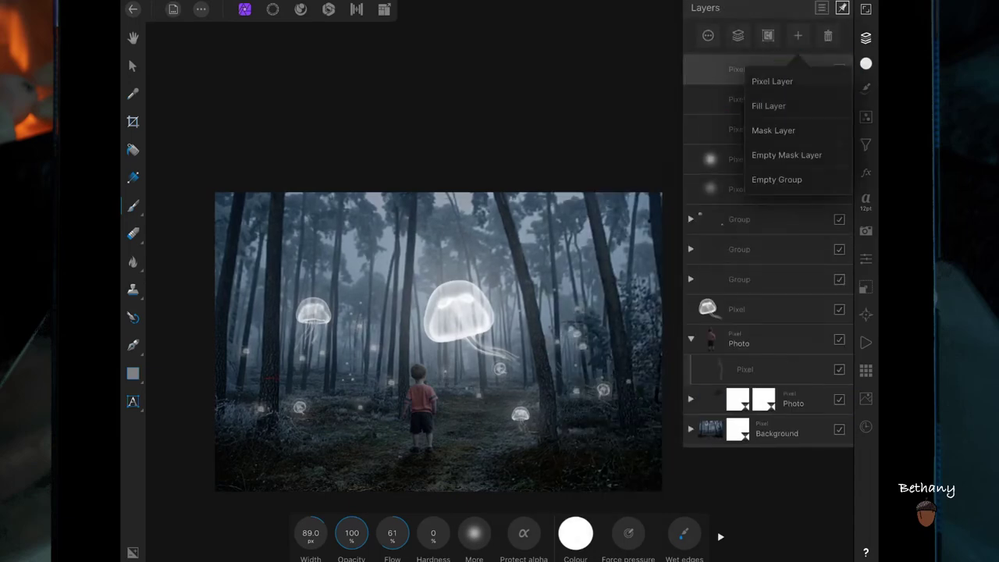
- On a new pixel layer, paint a broad soft glow around the boy with a 1171.2 px brush
click(772, 80)
drag(309, 531, 500, 481)
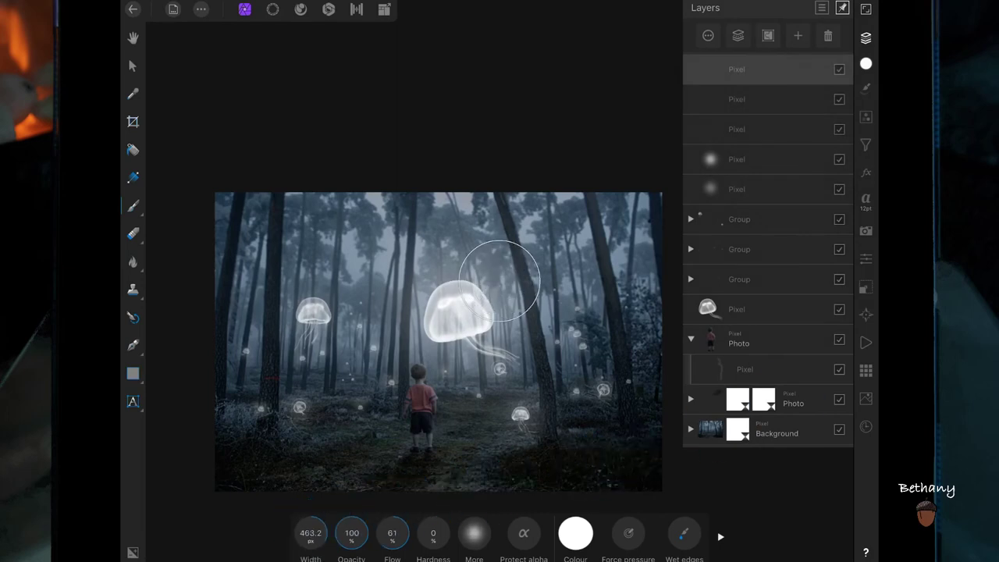
drag(299, 533, 427, 516)
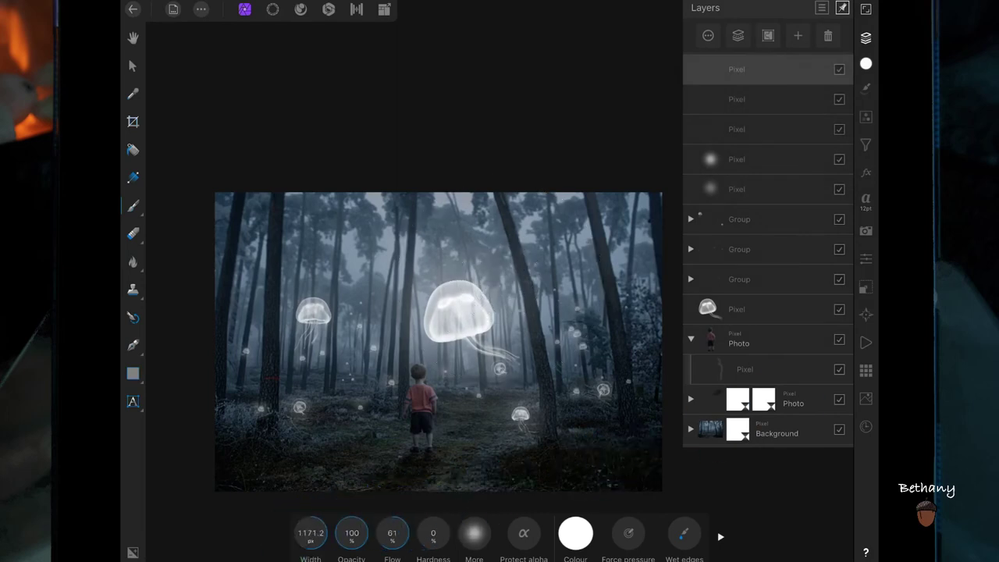
click(465, 398)
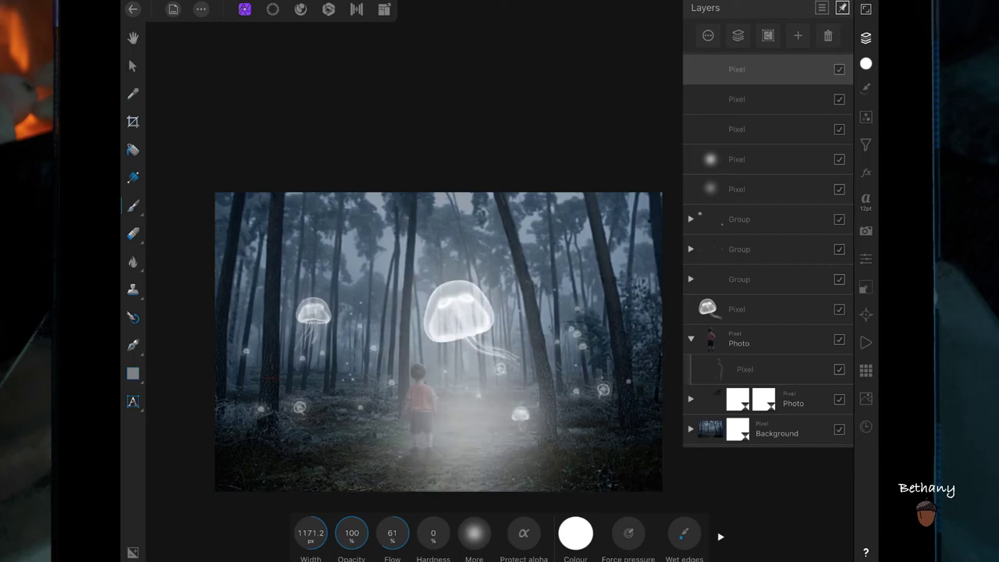
- Move the glow layer beneath the Photo layer and flatten it onto the path under the boy
drag(794, 74, 825, 416)
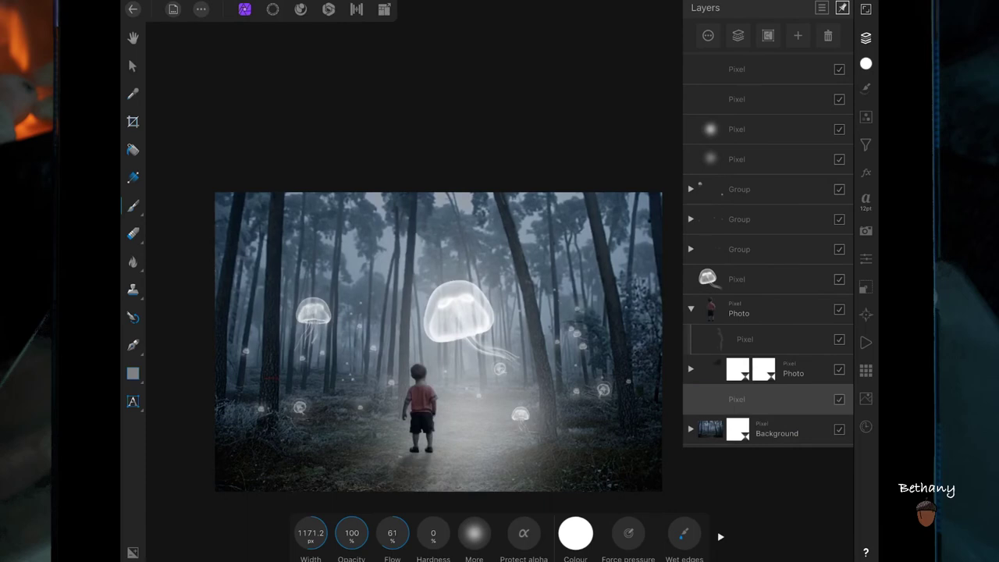
click(132, 65)
drag(466, 489, 546, 379)
drag(466, 227, 466, 299)
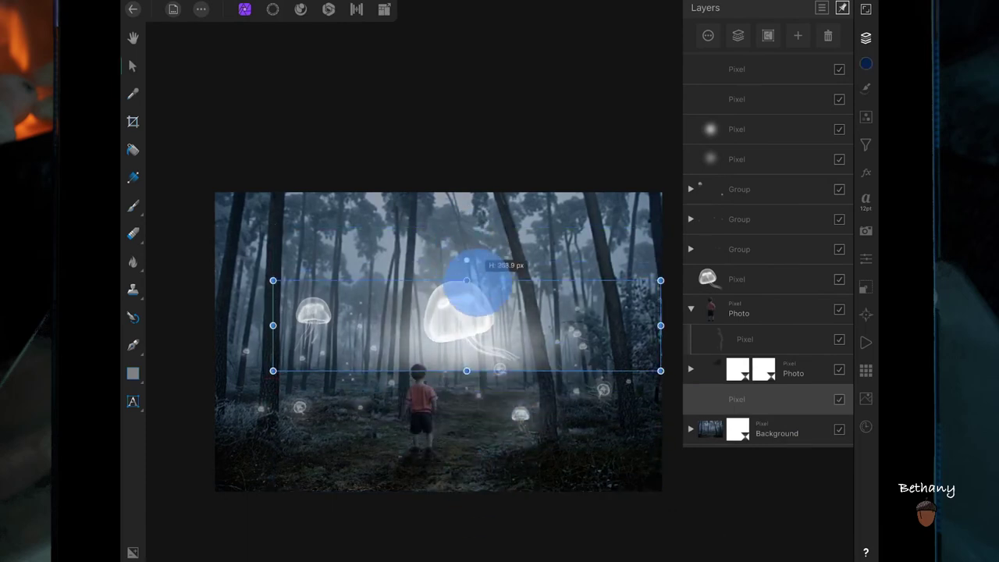
drag(517, 325, 517, 390)
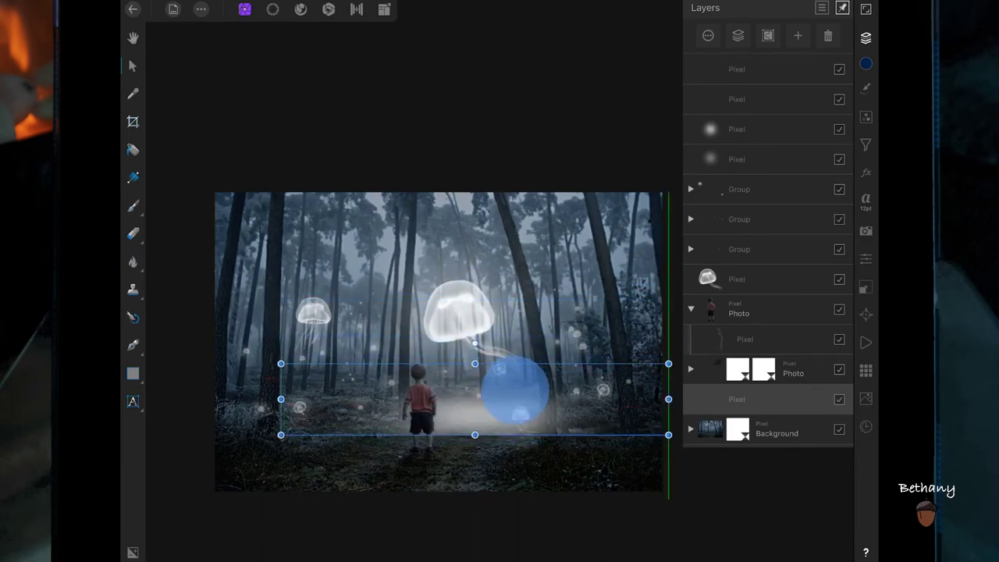
drag(468, 434, 468, 468)
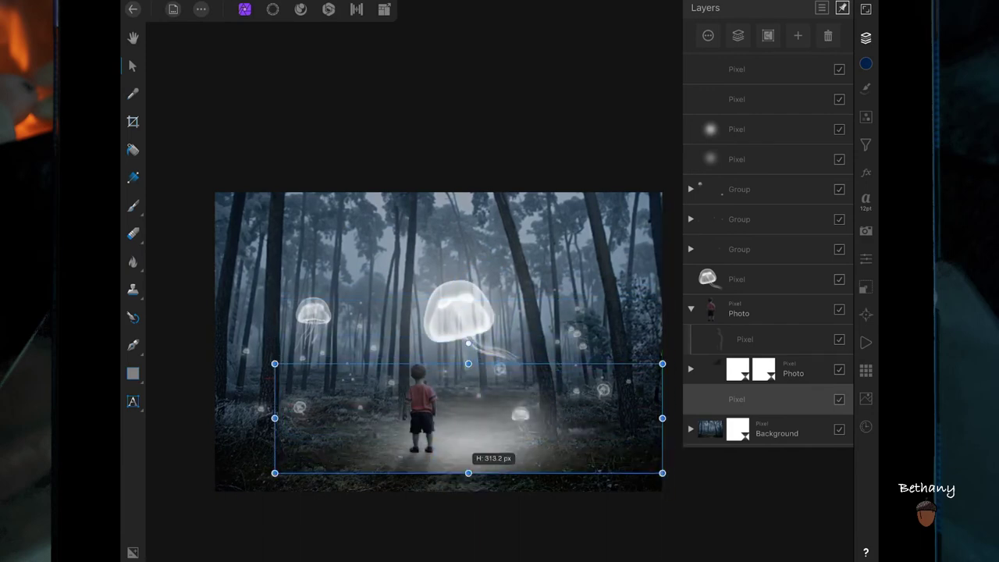
drag(506, 407, 515, 397)
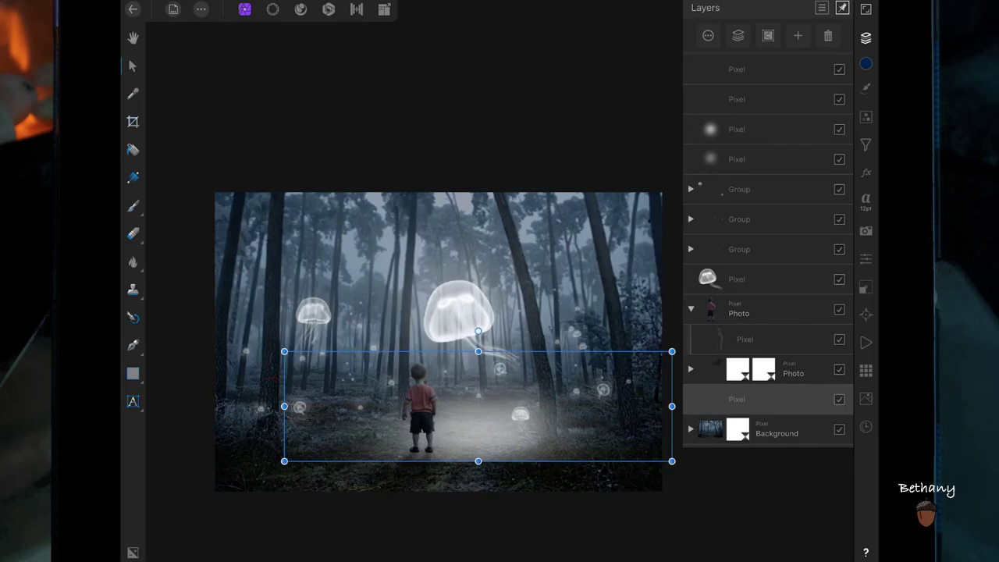
- Set the glow layer to Colour Dodge at 42% opacity
click(737, 399)
click(766, 110)
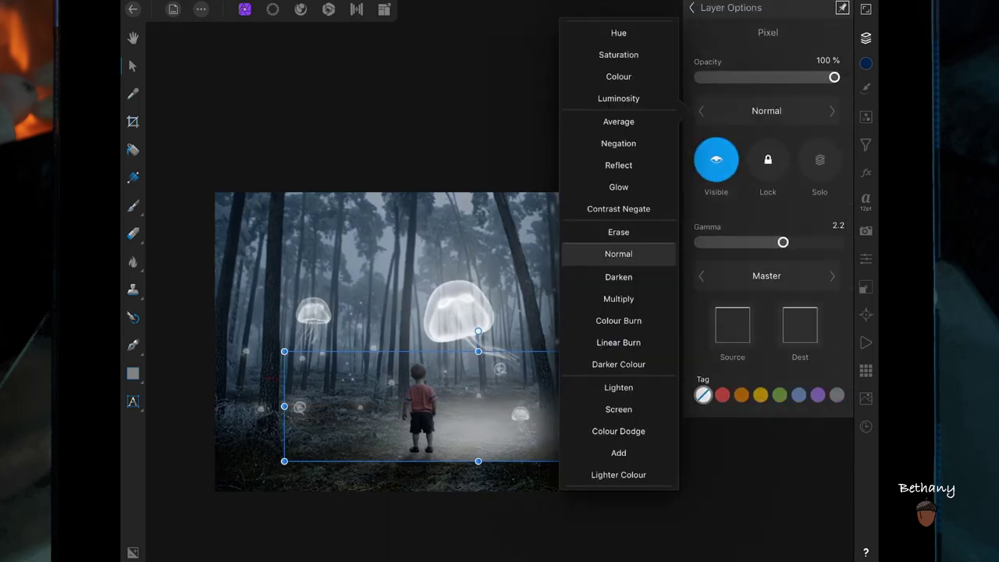
click(618, 430)
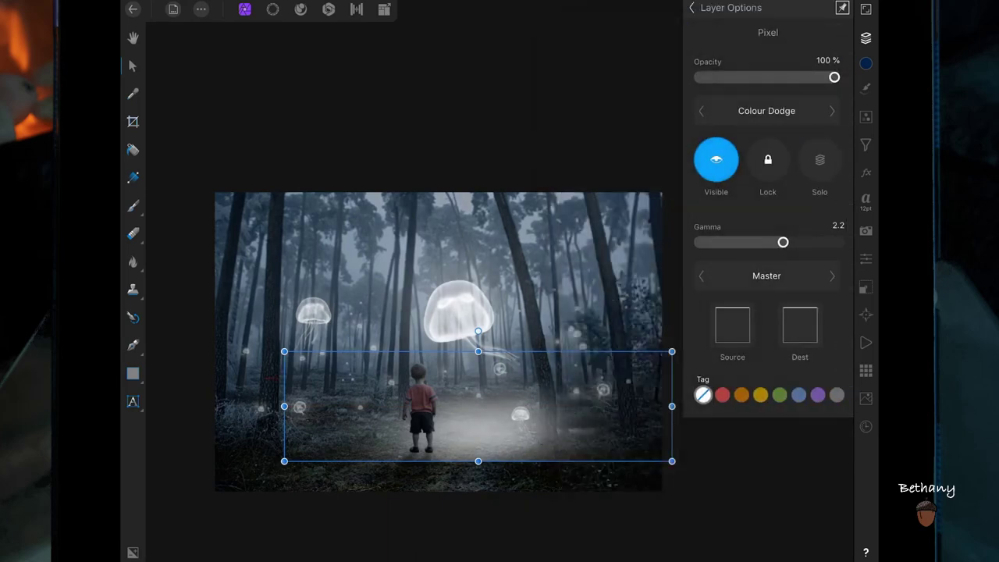
mouse_move(834, 77)
mouse_down()
mouse_move(742, 77)
mouse_move(755, 77)
mouse_up()
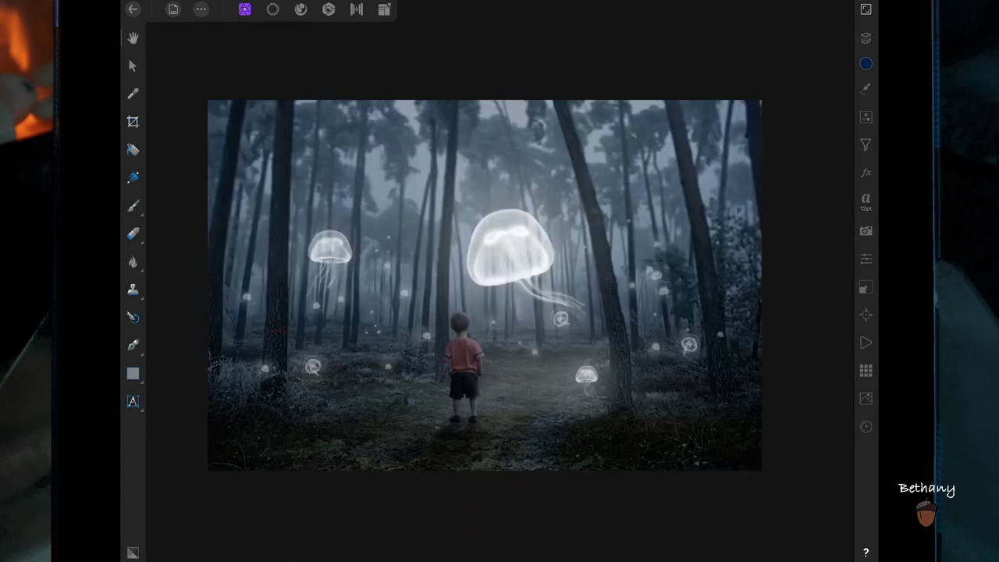
click(865, 117)
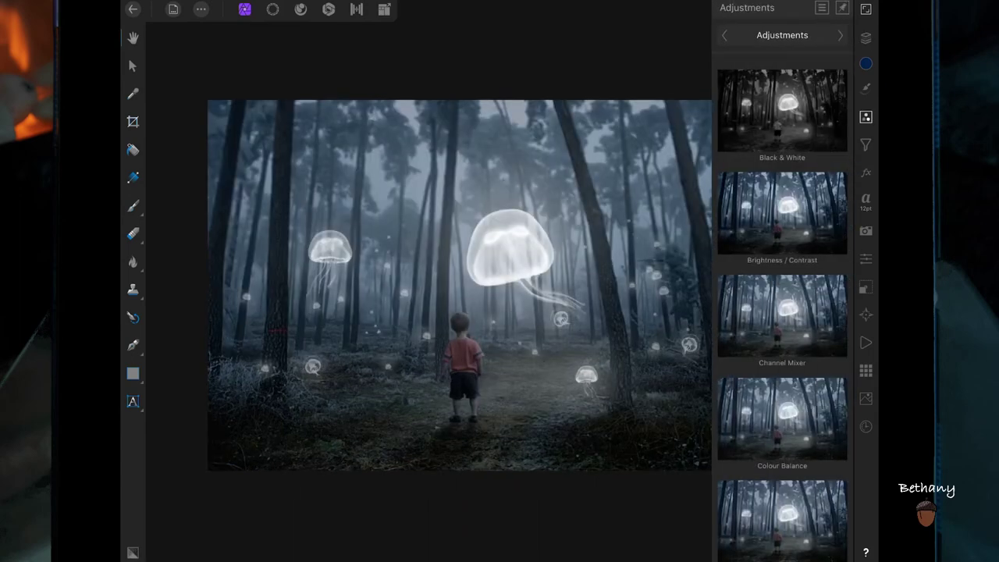
- Add a Colour Balance adjustment, shift the highlights' yellow–blue balance, and enable Preserve Luminosity
scroll(782, 312, down, 3)
scroll(782, 312, down, 2)
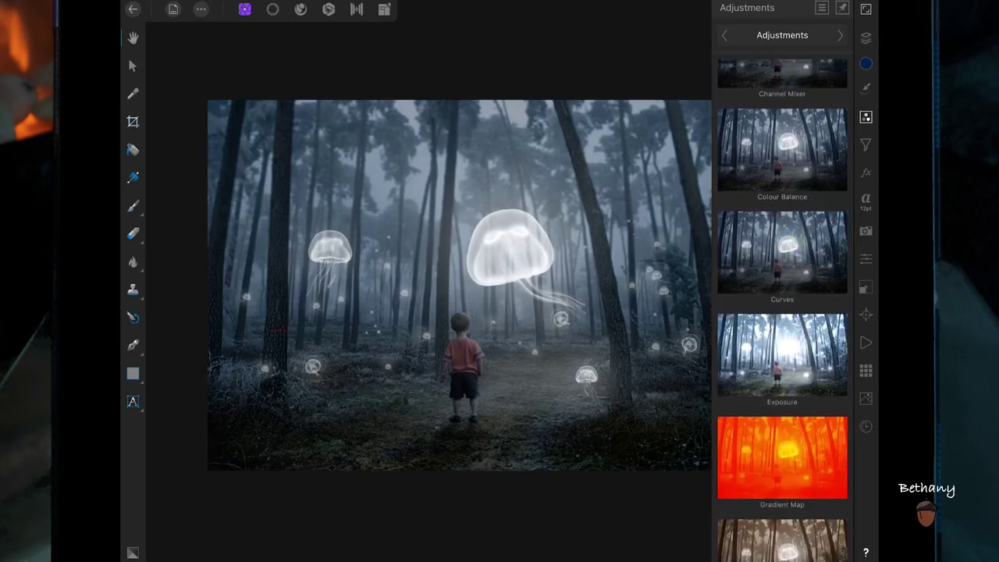
click(782, 148)
click(326, 533)
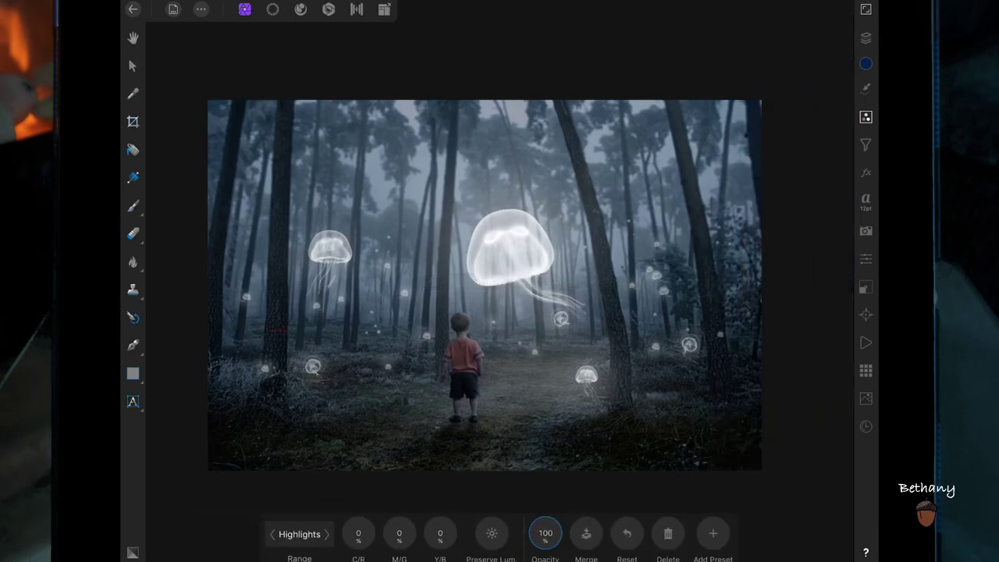
mouse_move(440, 533)
mouse_down()
mouse_move(346, 530)
mouse_move(391, 531)
mouse_up()
click(491, 533)
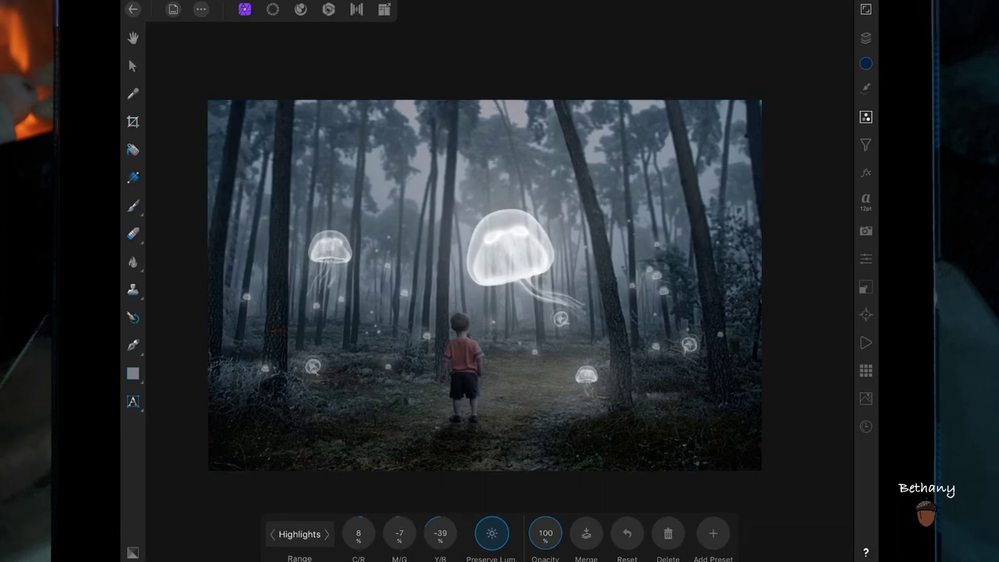
- Adjust the shadows' cyan–red, magenta–green and yellow–blue balance
click(326, 533)
drag(359, 533, 345, 530)
drag(440, 533, 468, 533)
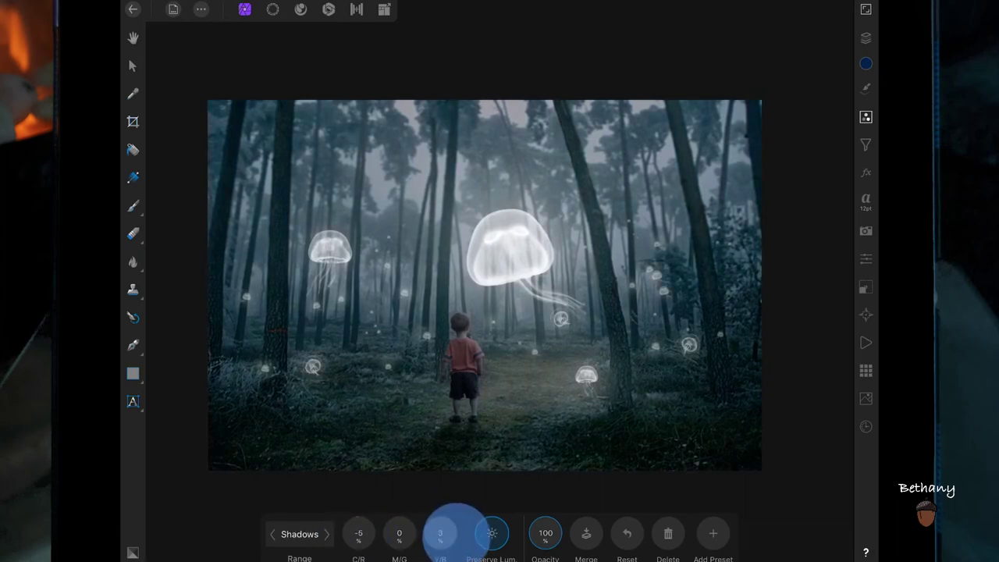
drag(399, 533, 373, 533)
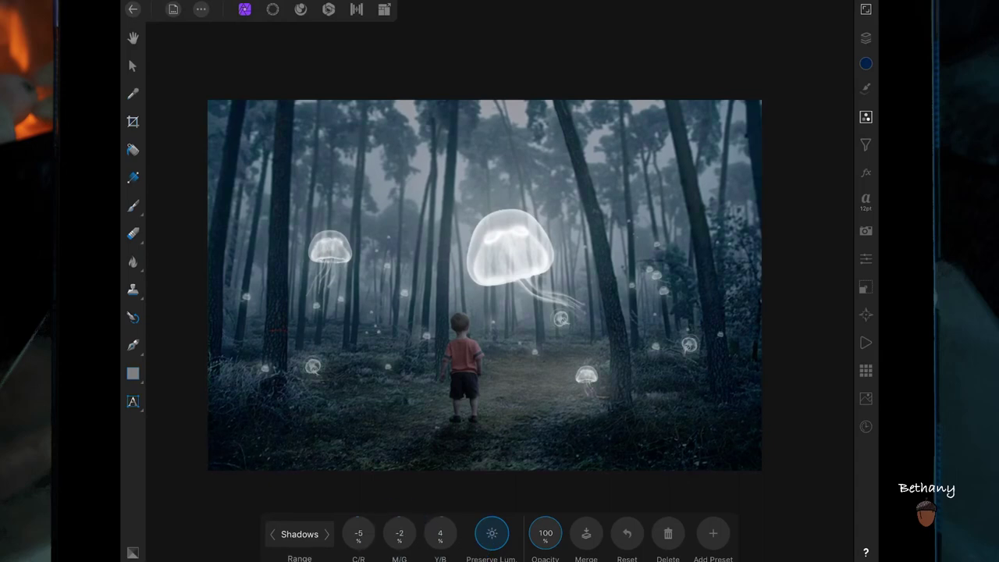
drag(440, 532, 469, 534)
- Tweak the midtones' magenta–green balance, then fine-tune the highlights to 12, -7, -45
click(326, 533)
mouse_move(400, 533)
mouse_down()
mouse_move(390, 533)
mouse_move(435, 533)
mouse_up()
click(326, 534)
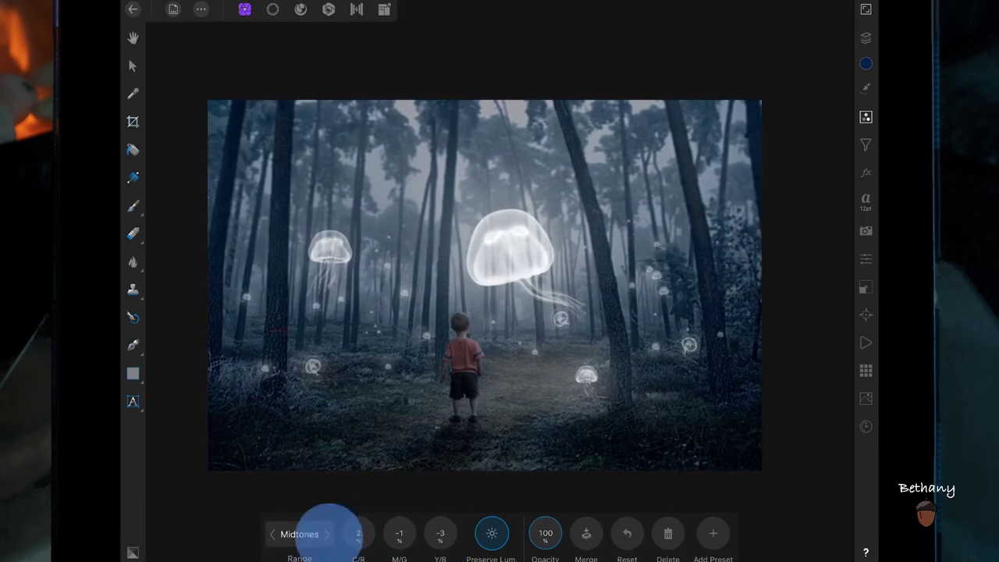
mouse_move(399, 533)
mouse_down()
mouse_move(425, 525)
mouse_move(374, 528)
mouse_up()
drag(439, 532, 428, 532)
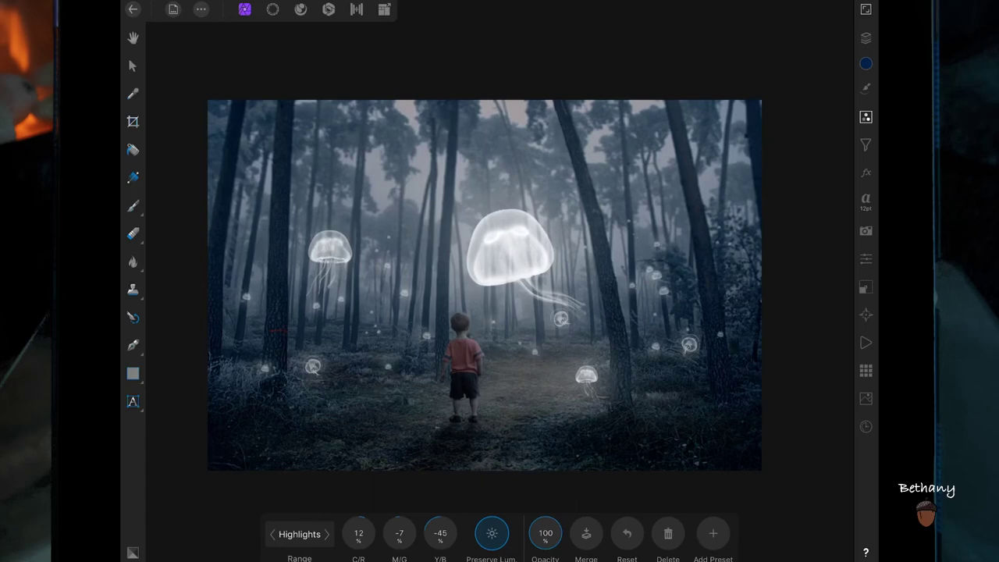
- Drag the Colour Balance adjustment out of the Pixel group to the top of the layer stack
click(865, 38)
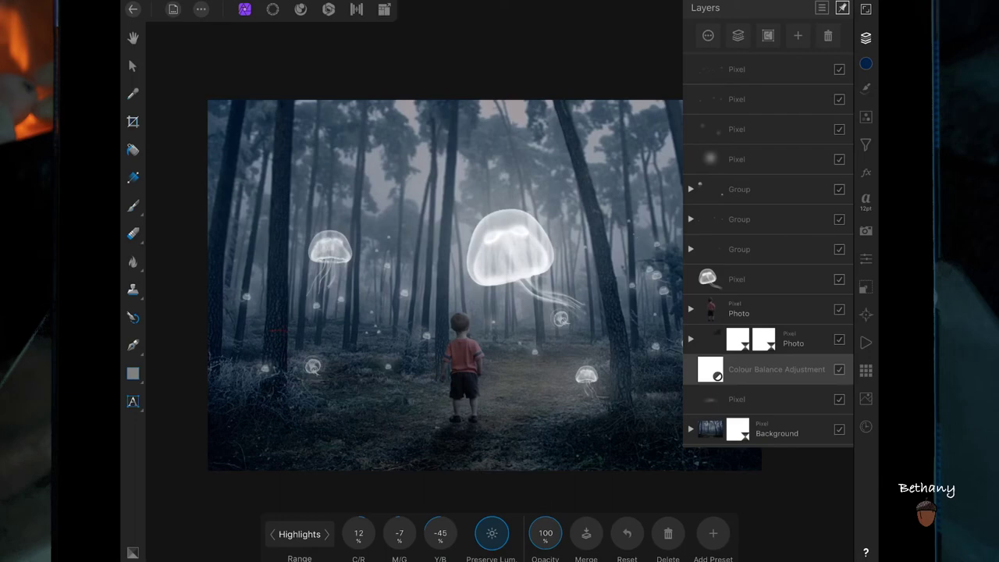
drag(773, 369, 780, 65)
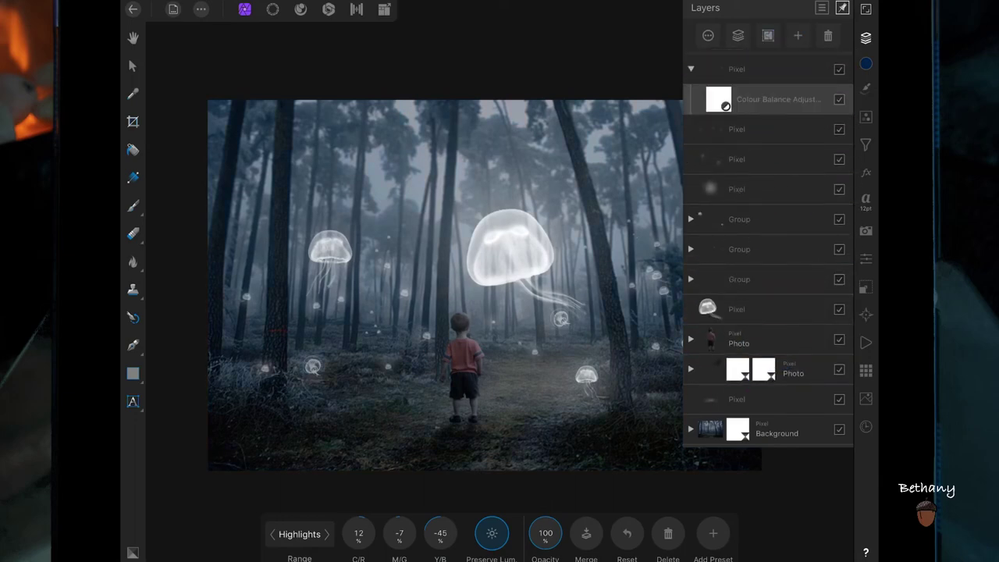
mouse_move(768, 98)
mouse_down()
mouse_move(783, 95)
mouse_move(780, 64)
mouse_up()
drag(769, 99, 780, 64)
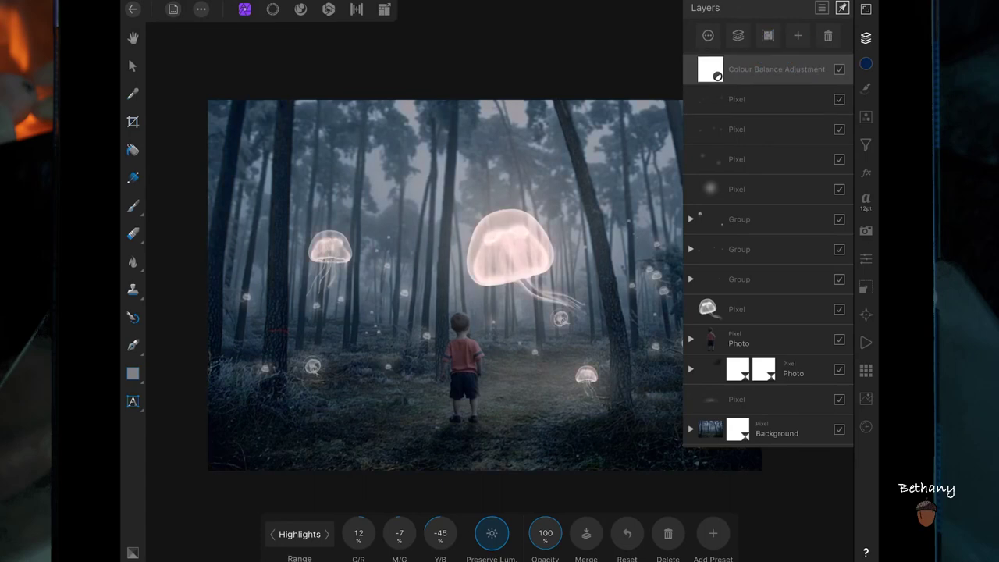
click(797, 35)
- Add a navy Fill layer over the image in Soft Light blend at about 39% opacity
click(811, 101)
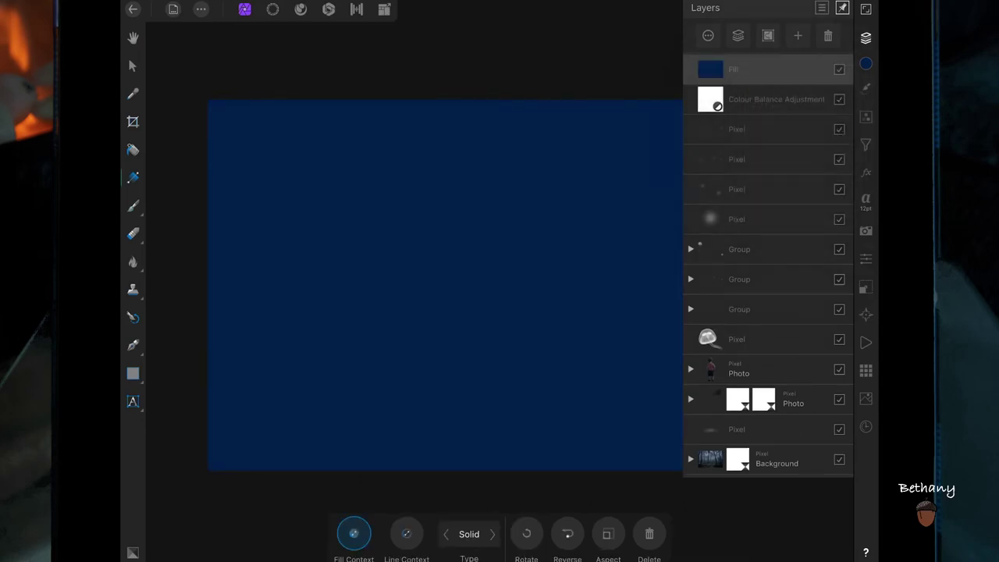
click(734, 68)
click(766, 111)
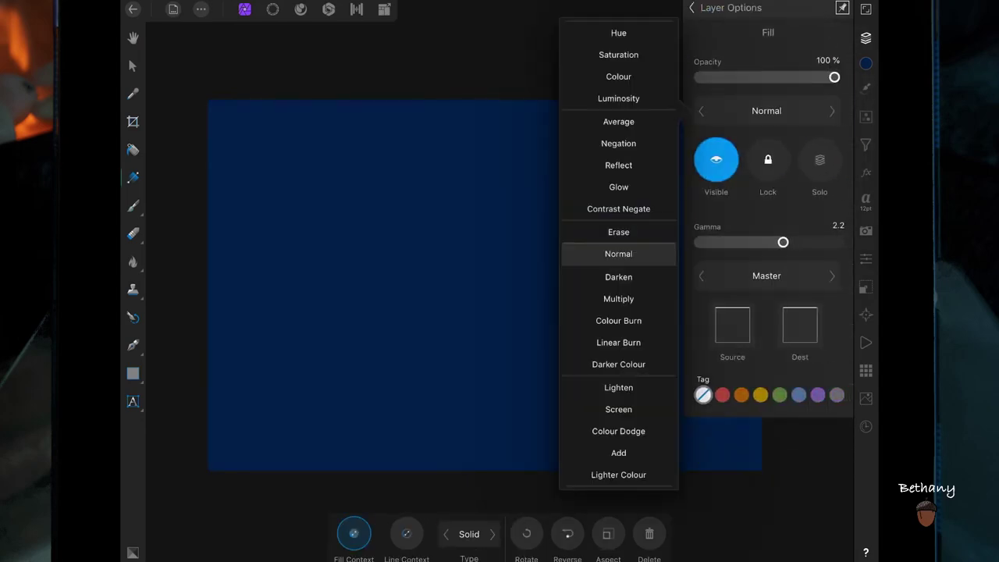
drag(669, 393, 668, 301)
click(616, 430)
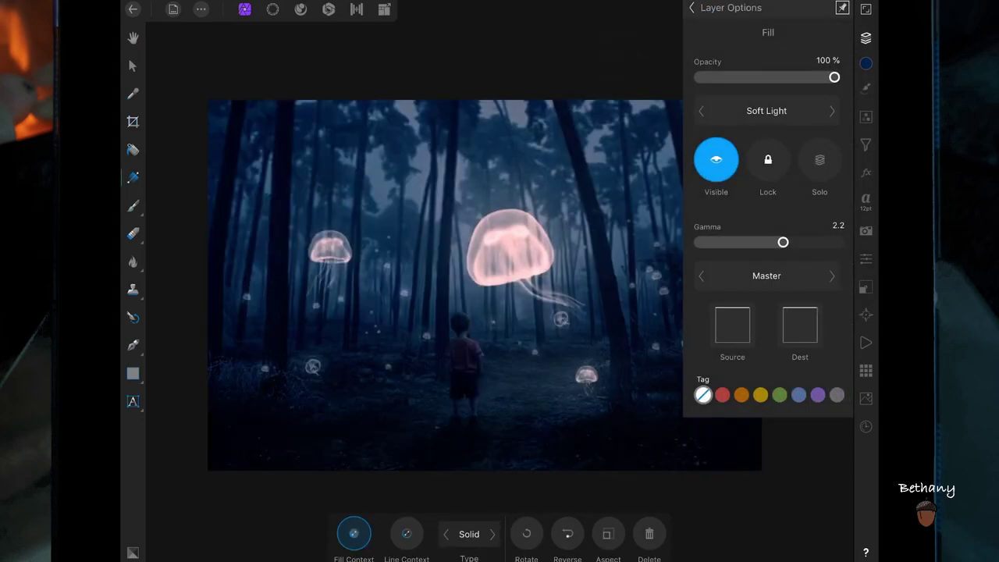
mouse_move(834, 77)
mouse_down()
mouse_move(725, 94)
mouse_move(695, 78)
mouse_move(744, 80)
mouse_move(666, 98)
mouse_move(722, 95)
mouse_up()
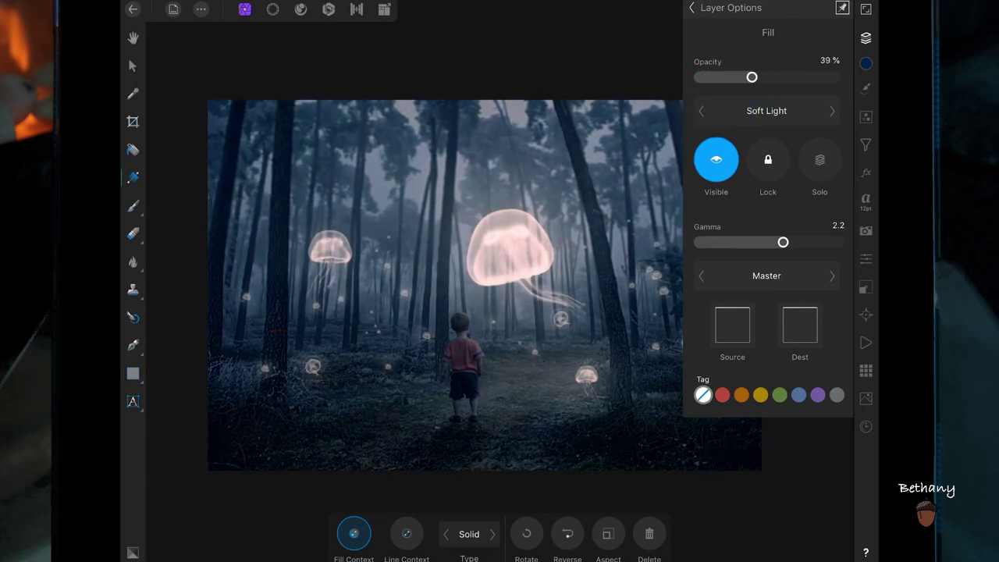
click(691, 7)
click(865, 37)
- Nest an Exposure adjustment inside the boy's Photo group and raise Exposure to 0.70
click(865, 38)
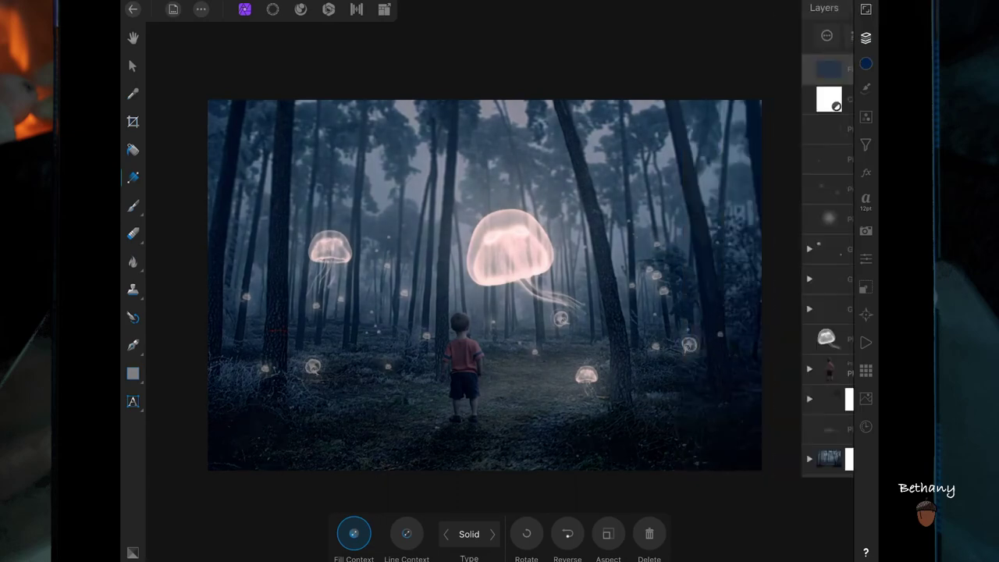
click(691, 370)
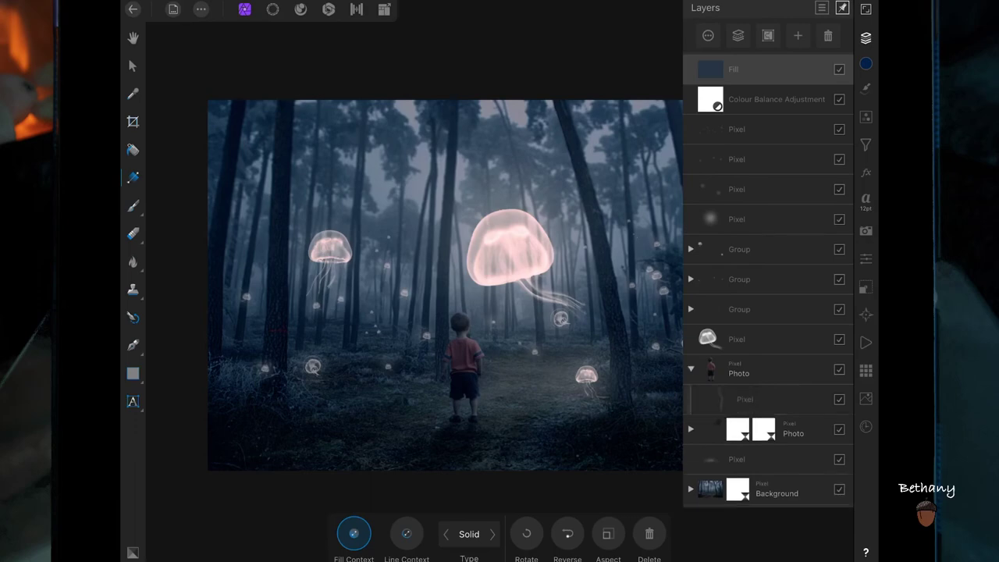
click(749, 371)
click(866, 258)
click(796, 341)
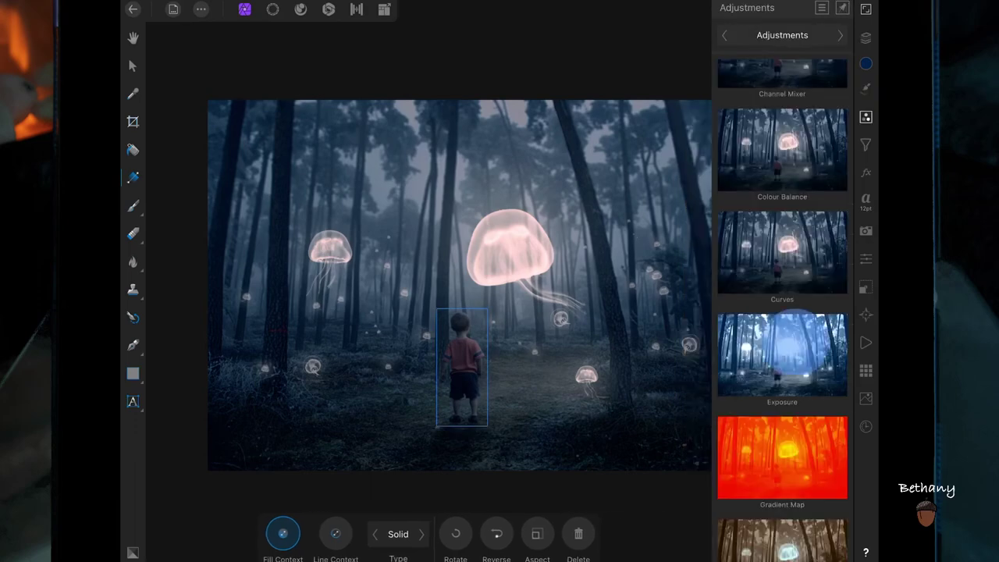
drag(765, 368, 795, 401)
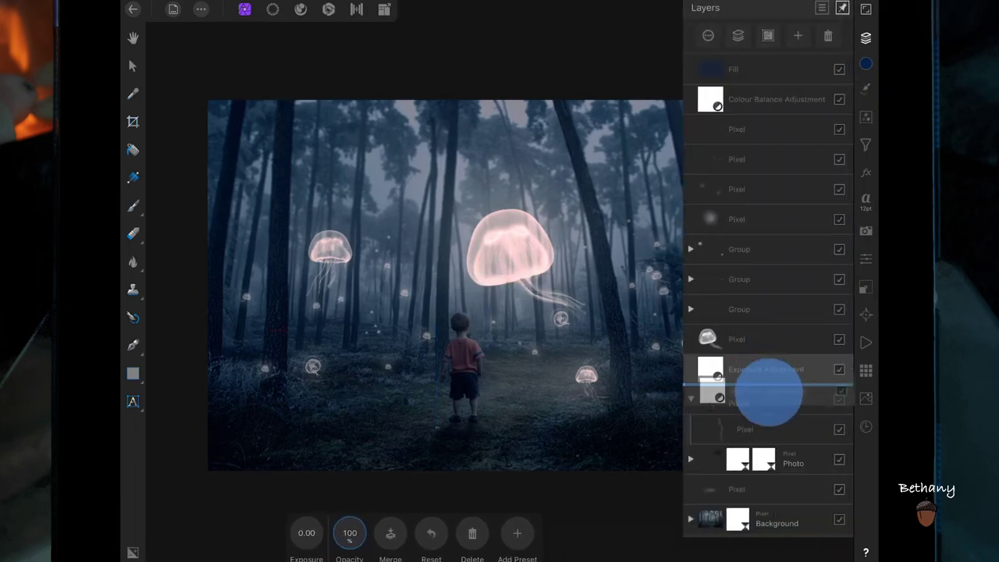
drag(307, 533, 341, 522)
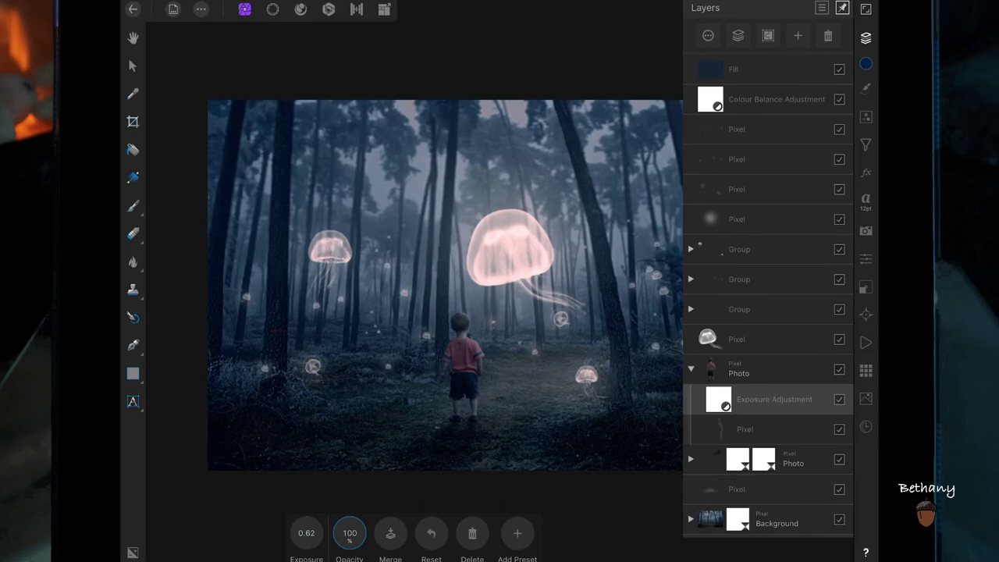
drag(306, 533, 320, 533)
click(865, 37)
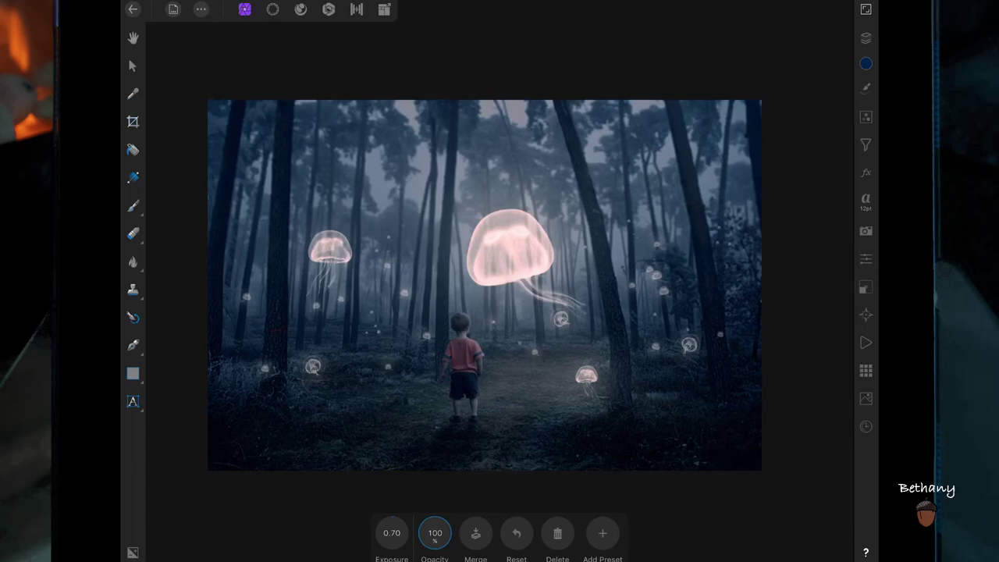
click(865, 38)
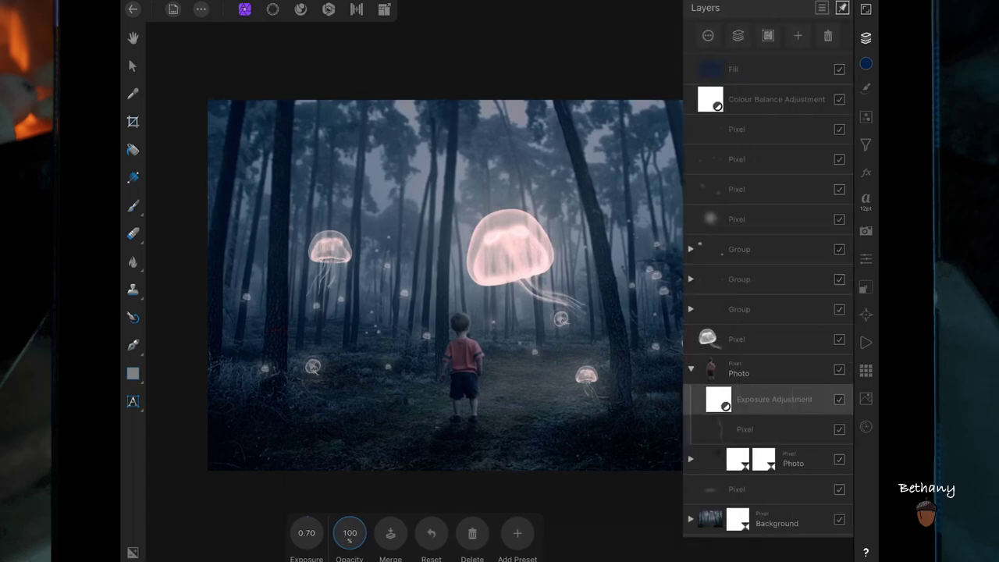
- Select the ground glow pixel layer and adjust its opacity
click(772, 429)
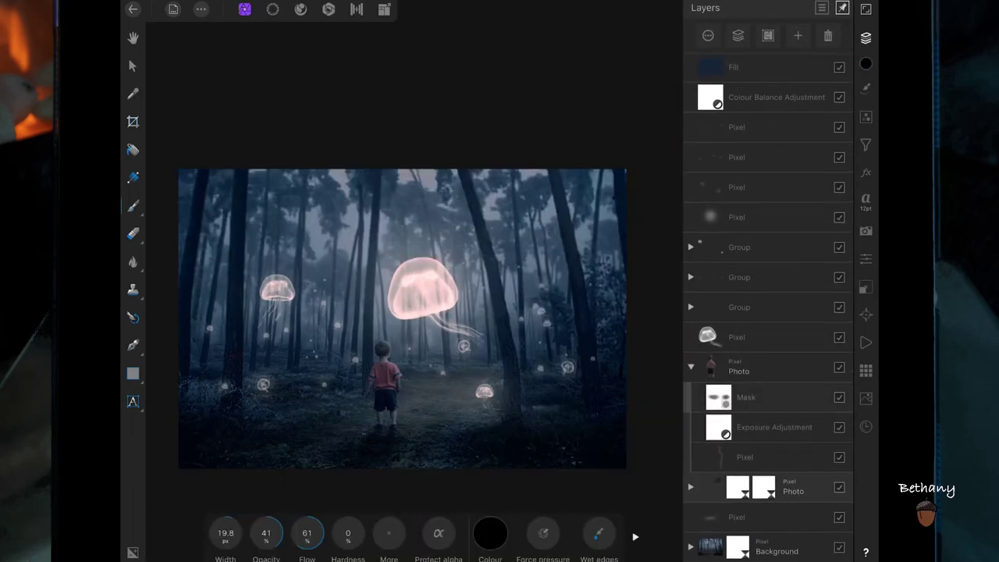
click(772, 507)
drag(755, 77, 788, 76)
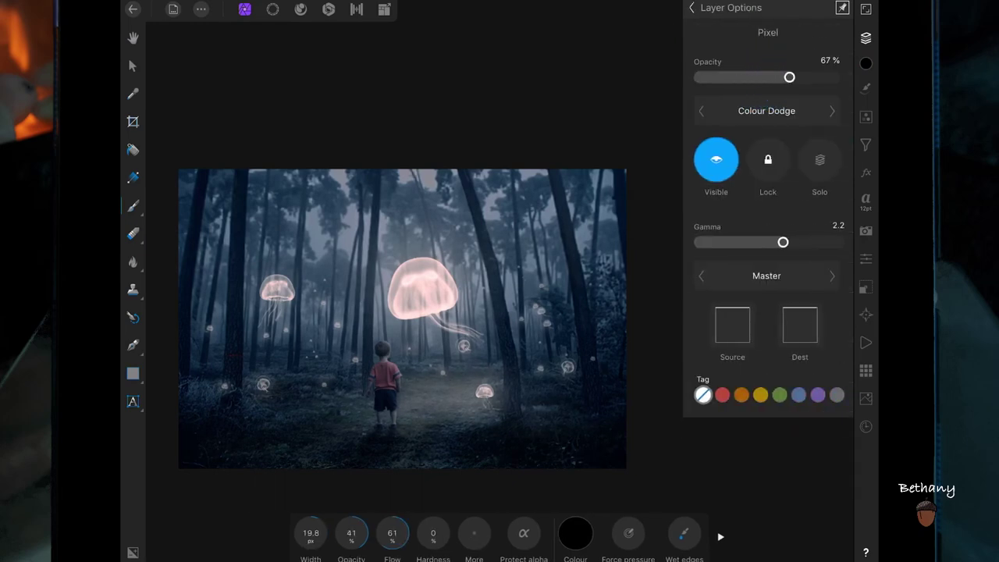
click(691, 7)
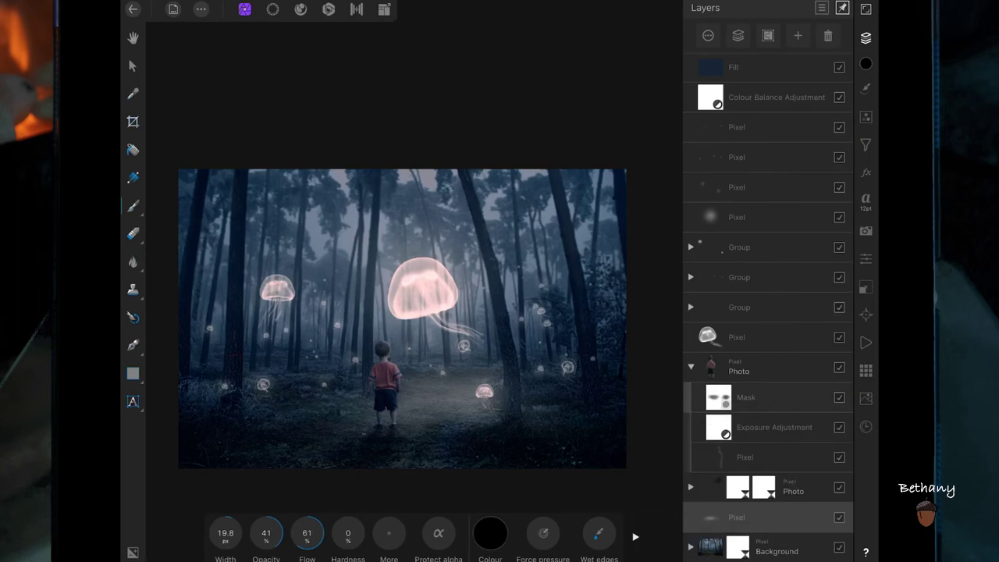
click(797, 35)
- Shrink and reposition the glow patch under the small left jellyfish, undoing the last transform
click(490, 533)
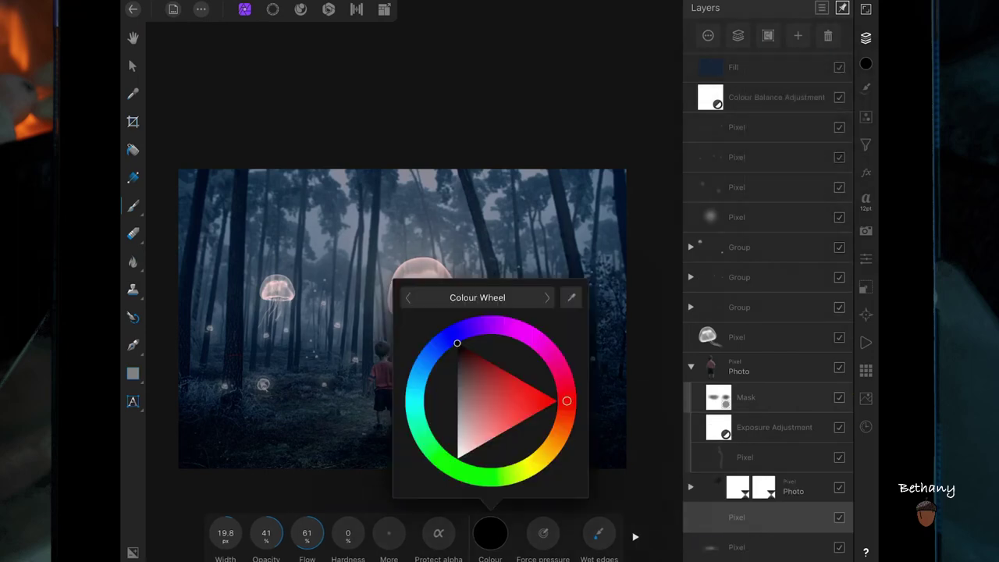
click(489, 533)
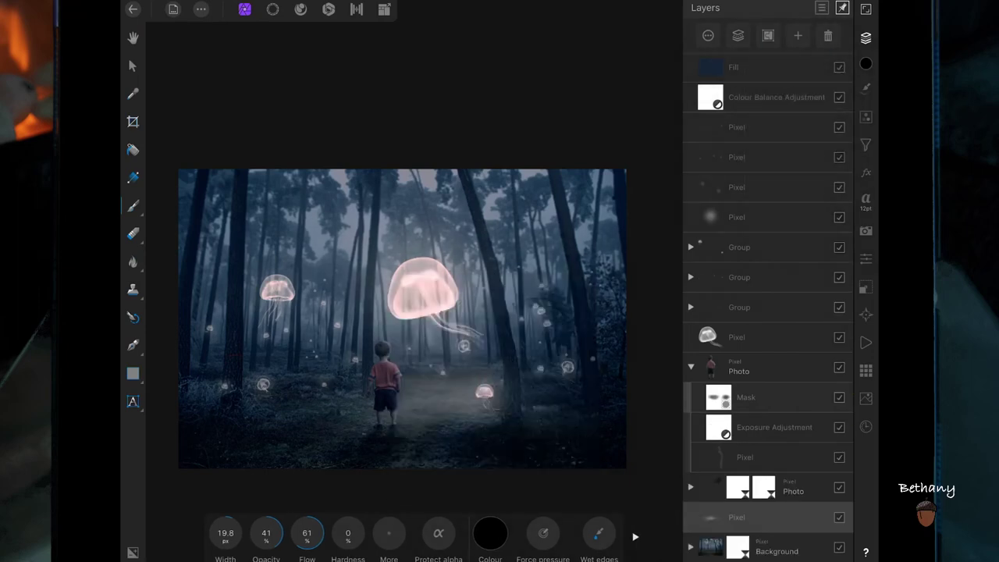
click(133, 65)
click(460, 391)
click(417, 361)
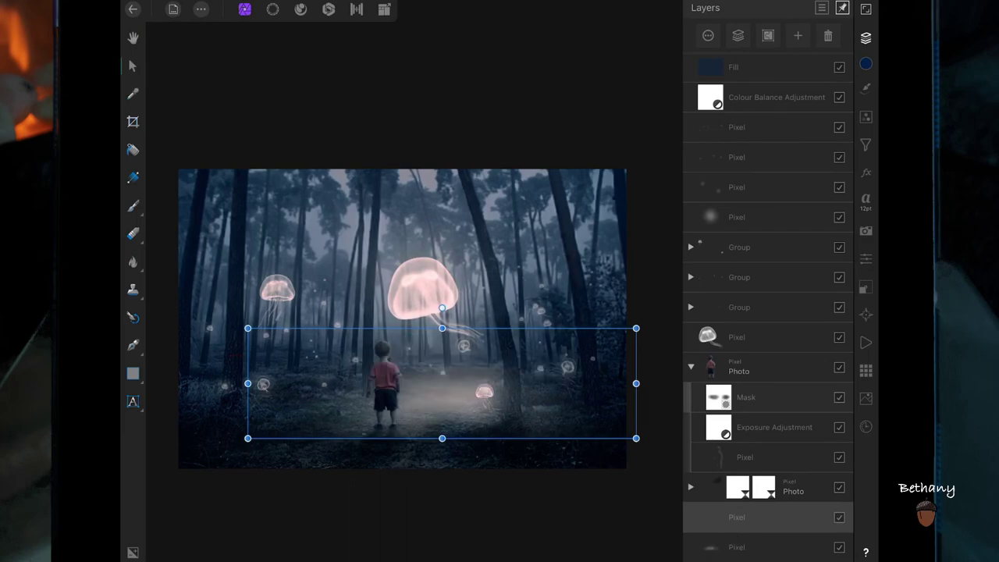
drag(635, 328, 346, 383)
scroll(390, 351, up, 5)
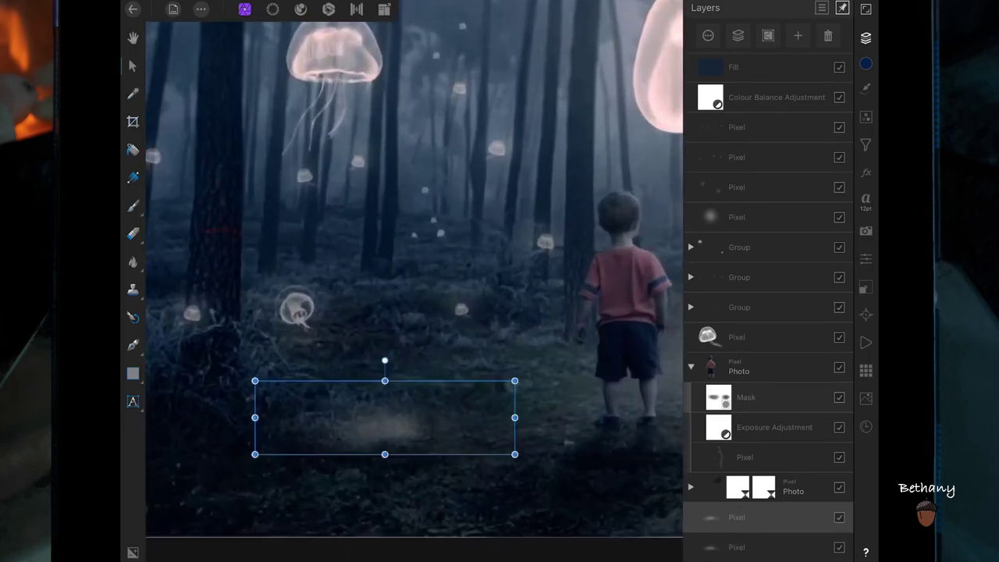
mouse_move(427, 423)
mouse_down()
mouse_move(355, 344)
mouse_move(340, 344)
mouse_up()
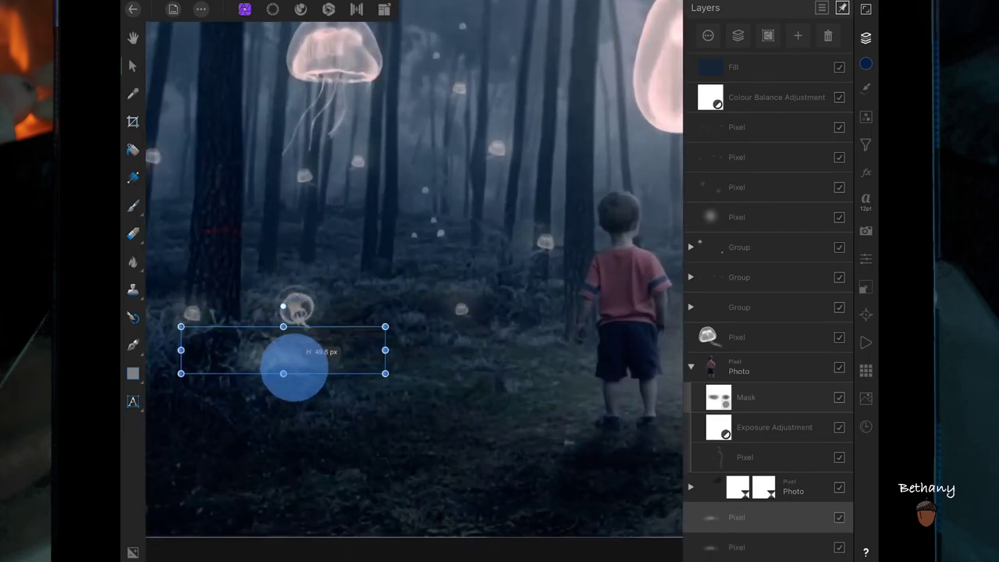
click(772, 156)
key(ctrl+z)
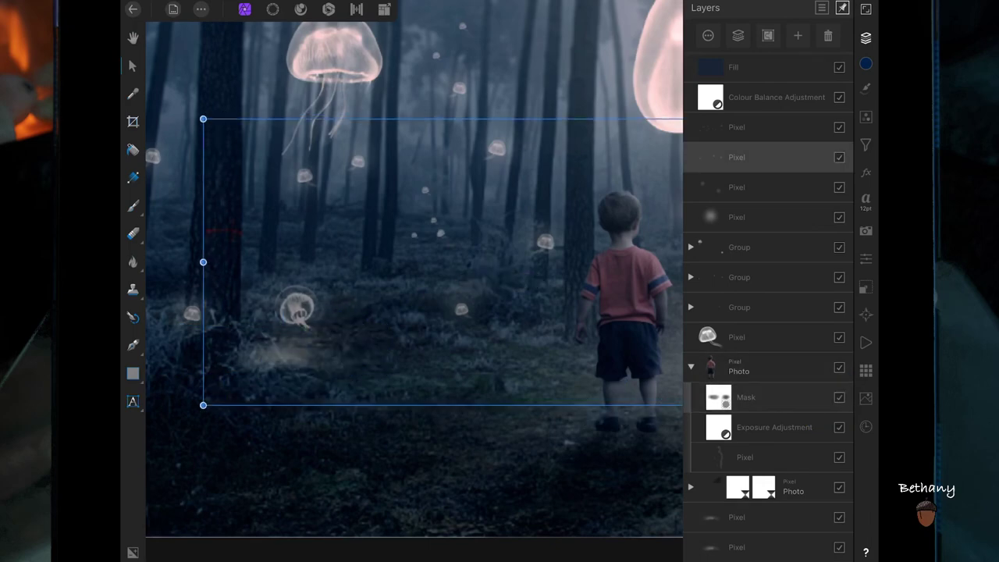
- Lower the copied glow layer's opacity to 38%
click(784, 517)
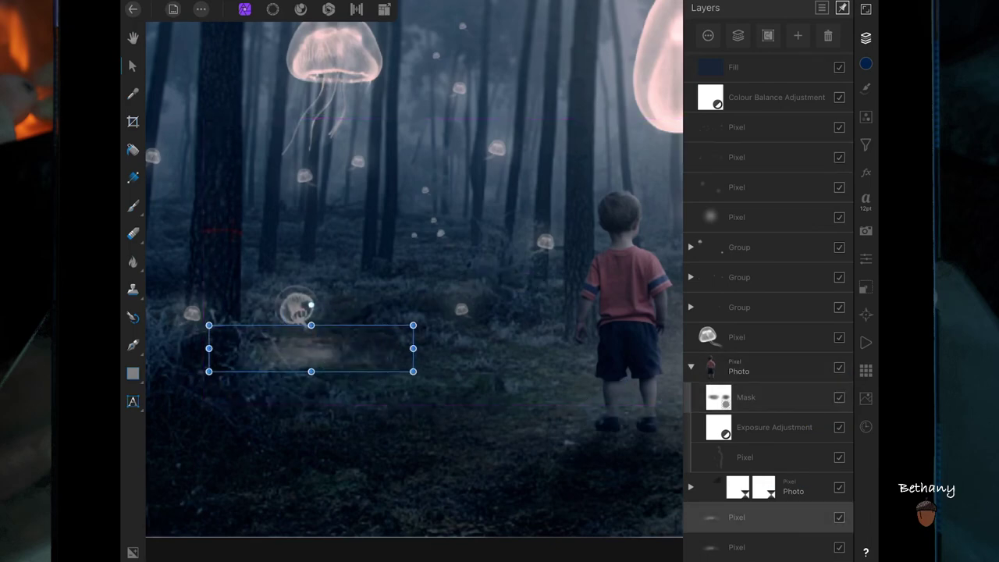
scroll(414, 273, down, 5)
click(707, 35)
drag(780, 78, 750, 77)
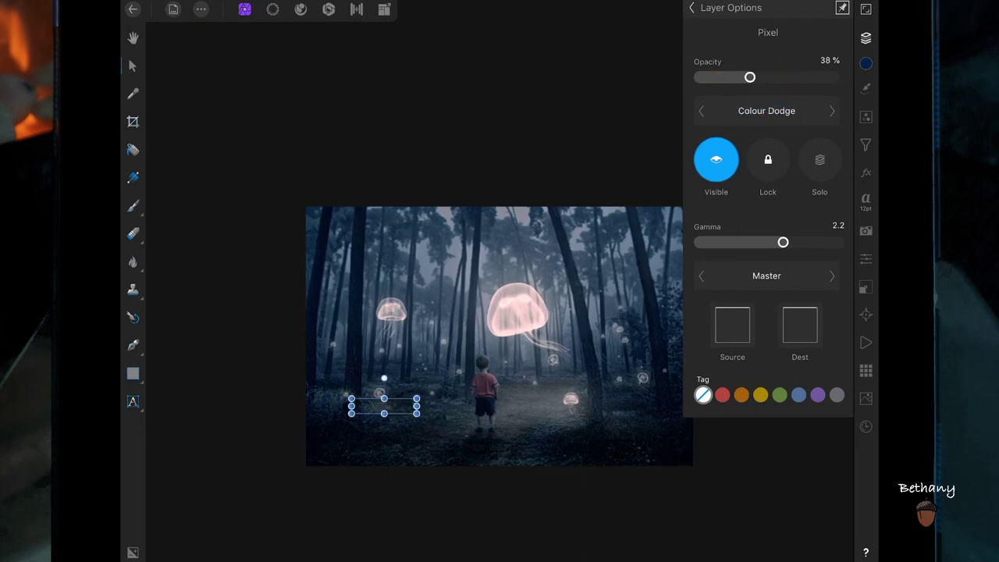
- Duplicate the ground glow and move the copy onto the lower-right forest floor
click(382, 406)
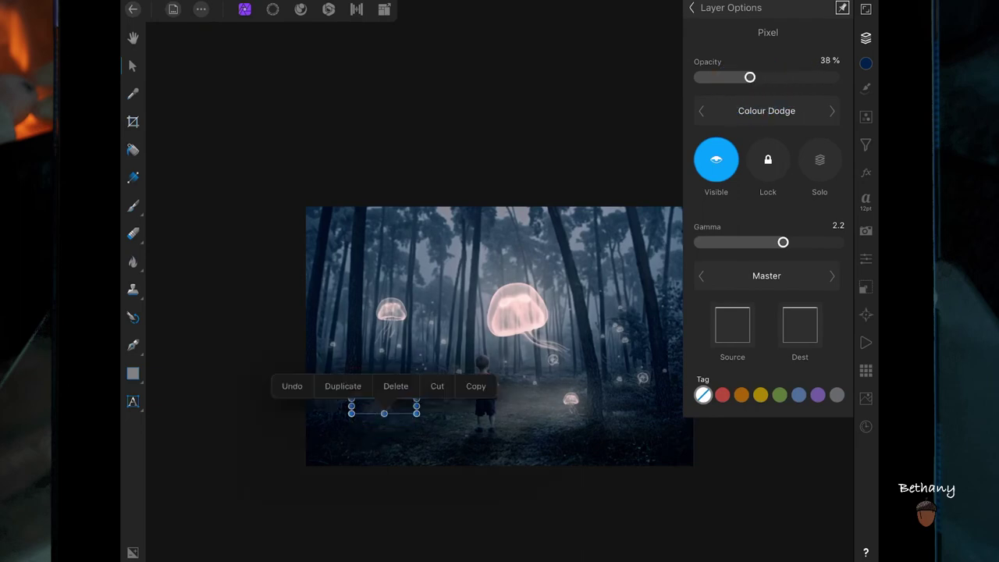
click(352, 386)
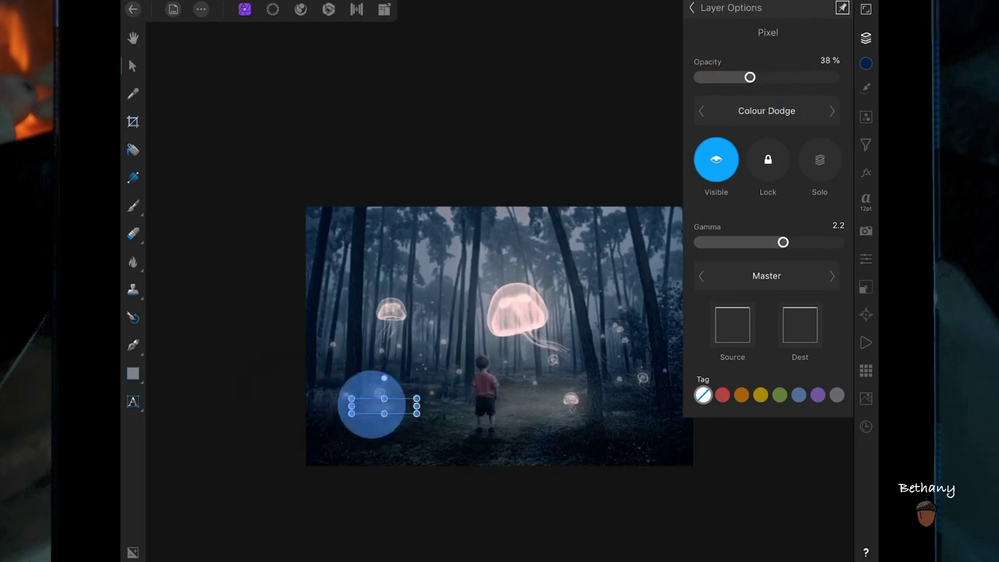
drag(371, 405, 646, 398)
scroll(625, 380, up, 5)
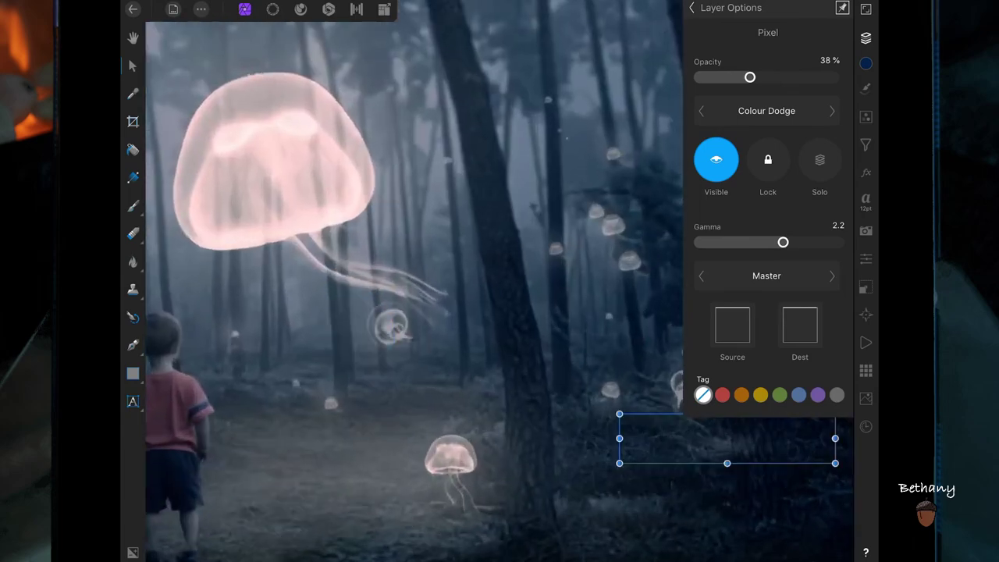
drag(780, 430, 736, 429)
scroll(531, 422, down, 5)
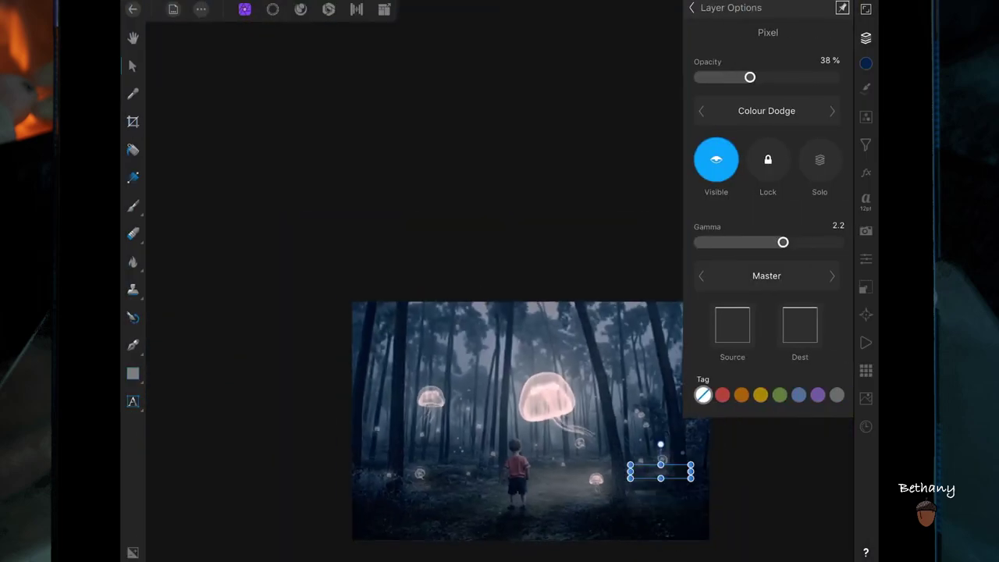
scroll(687, 491, right, 3)
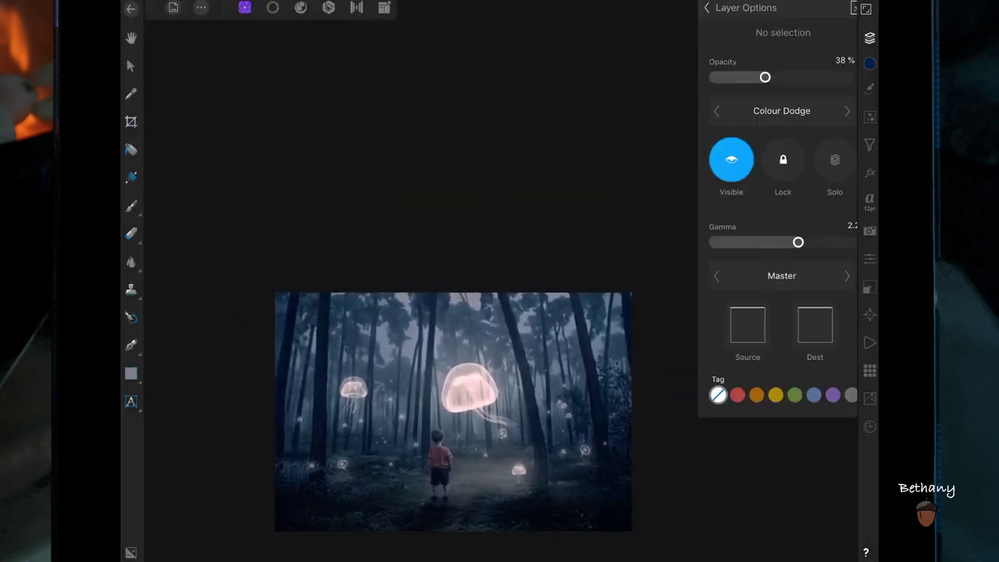
- Add a black Fill layer over the image, discarding an accidental empty pixel layer
click(691, 7)
click(797, 35)
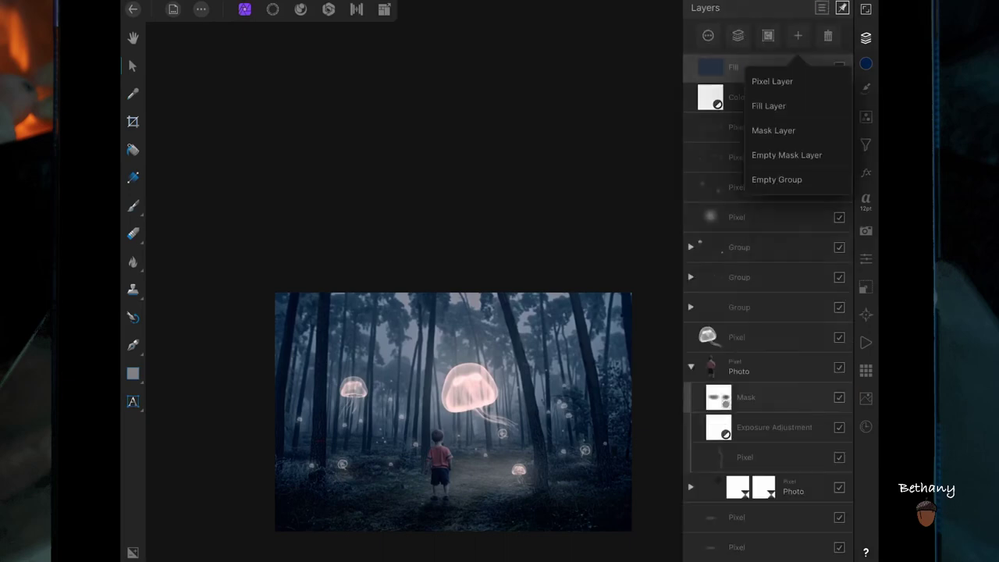
click(784, 81)
click(827, 35)
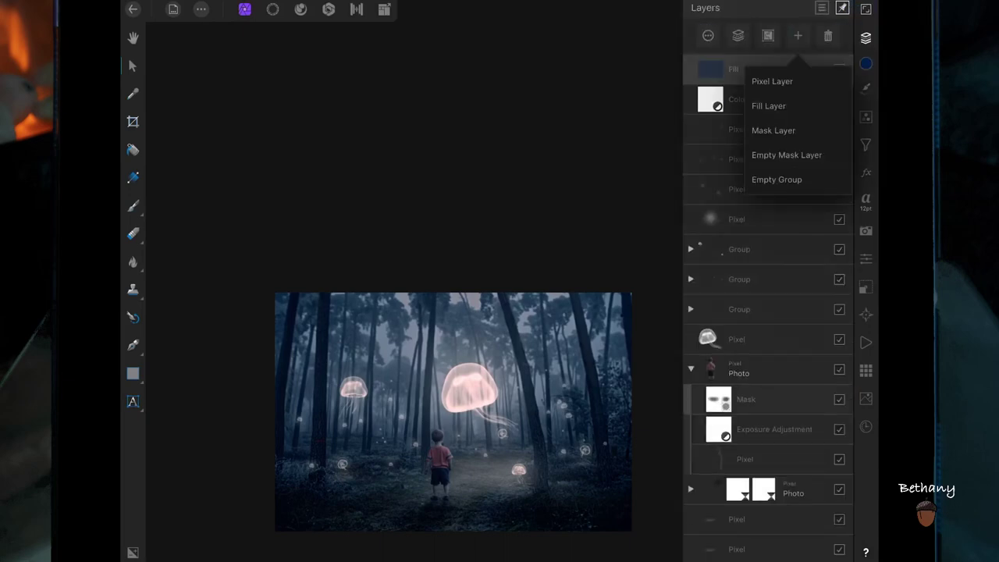
click(769, 105)
click(354, 533)
drag(780, 156, 779, 193)
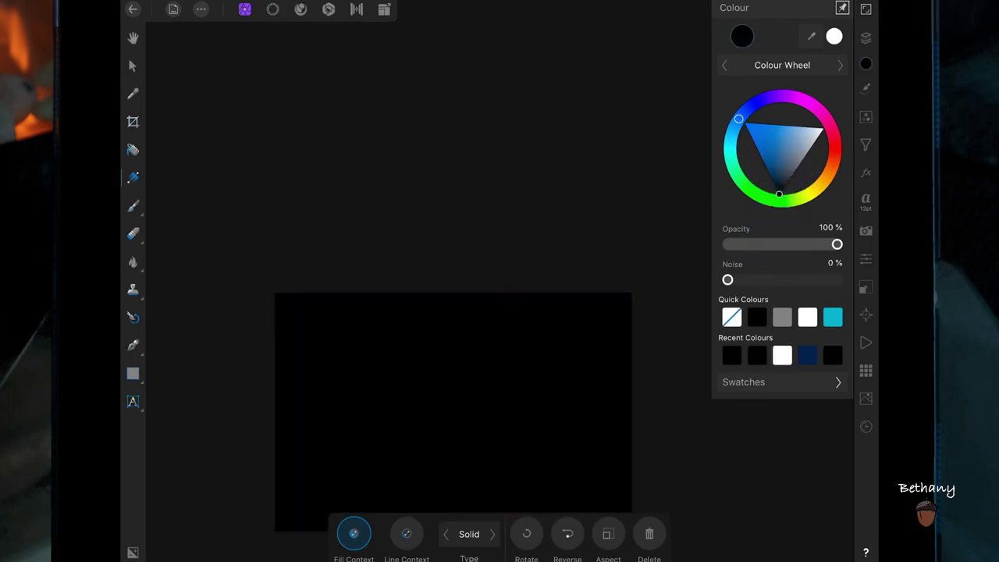
- Lower the black fill layer's opacity to 50%
click(866, 38)
click(708, 36)
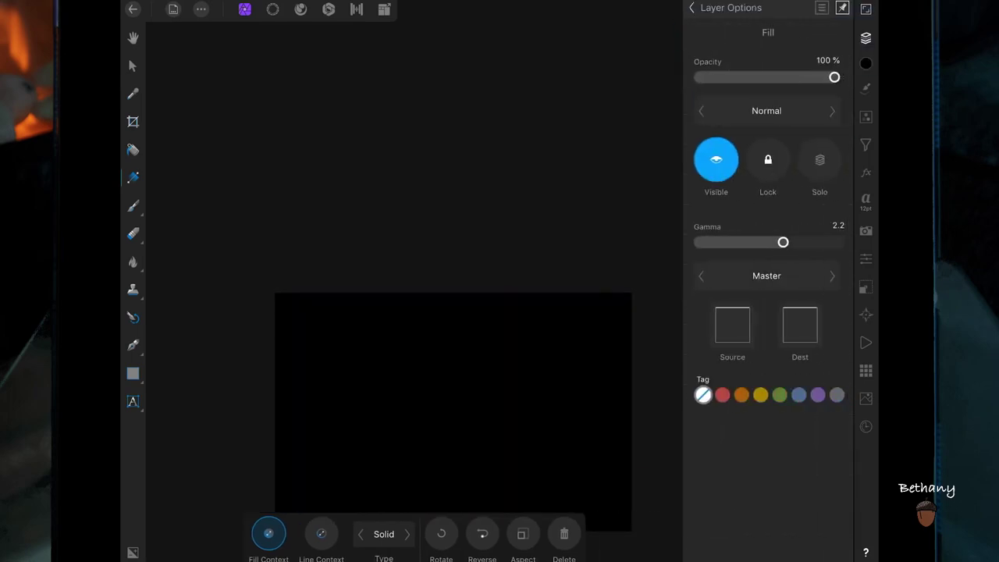
drag(834, 78, 766, 77)
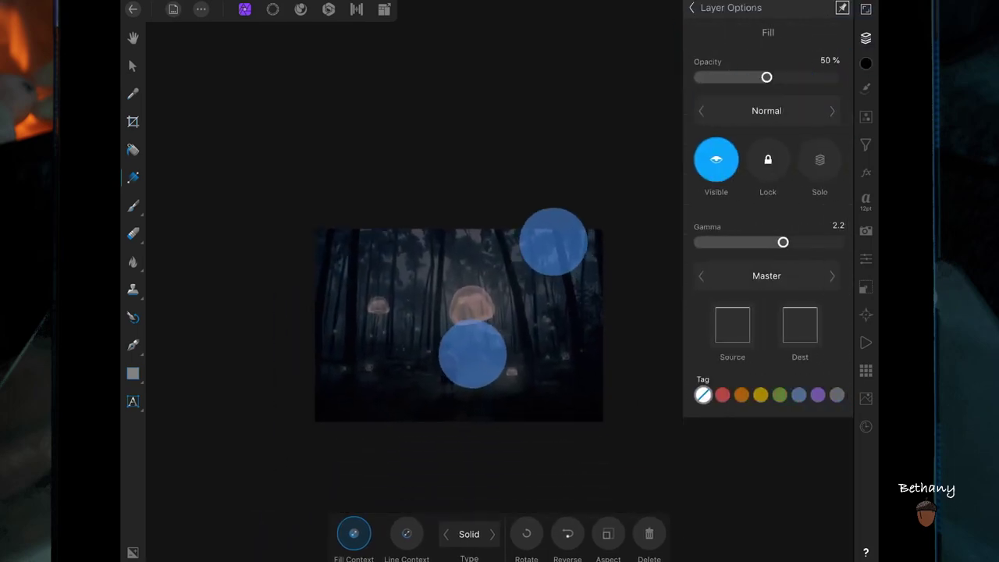
scroll(538, 234, up, 3)
scroll(538, 235, up, 1)
- Mask the black fill and paint out the centre around the boy and jellyfish with a large soft brush
click(796, 22)
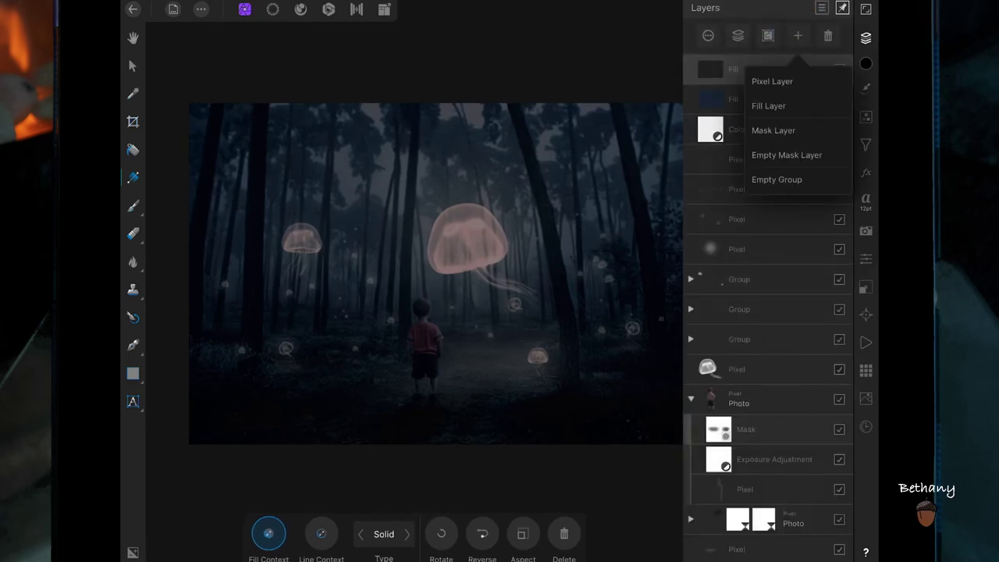
click(776, 130)
click(133, 205)
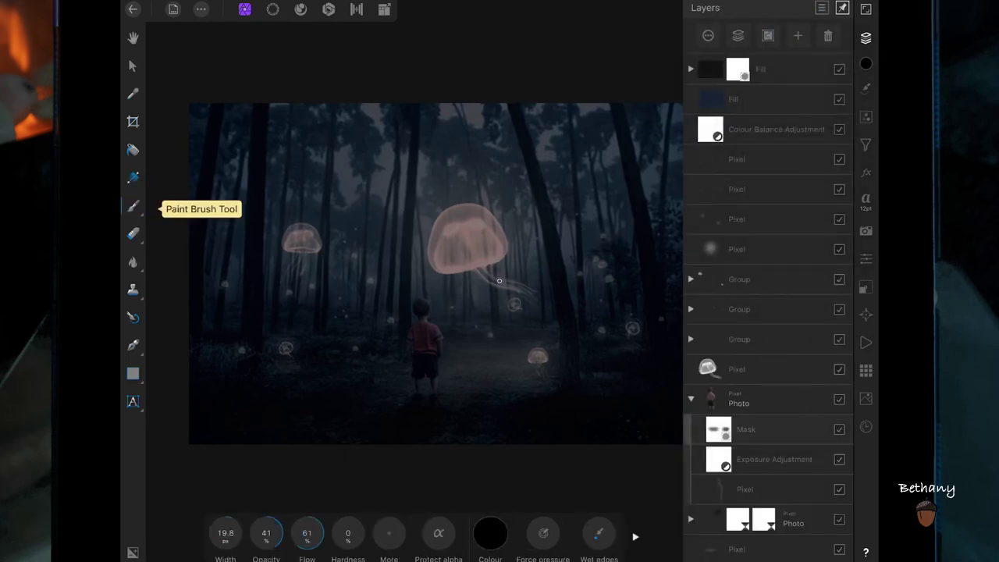
drag(225, 533, 393, 482)
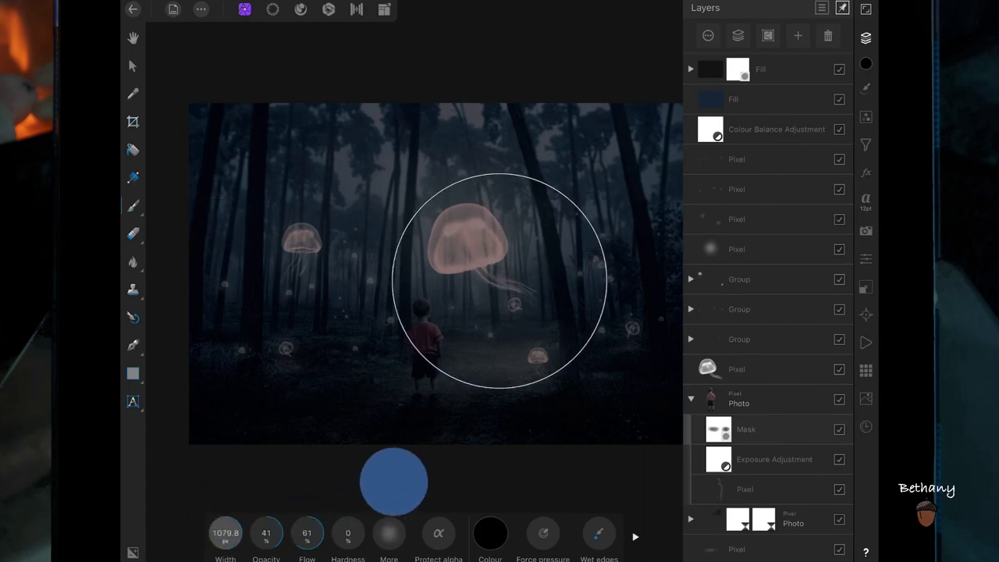
click(468, 257)
click(476, 234)
click(448, 320)
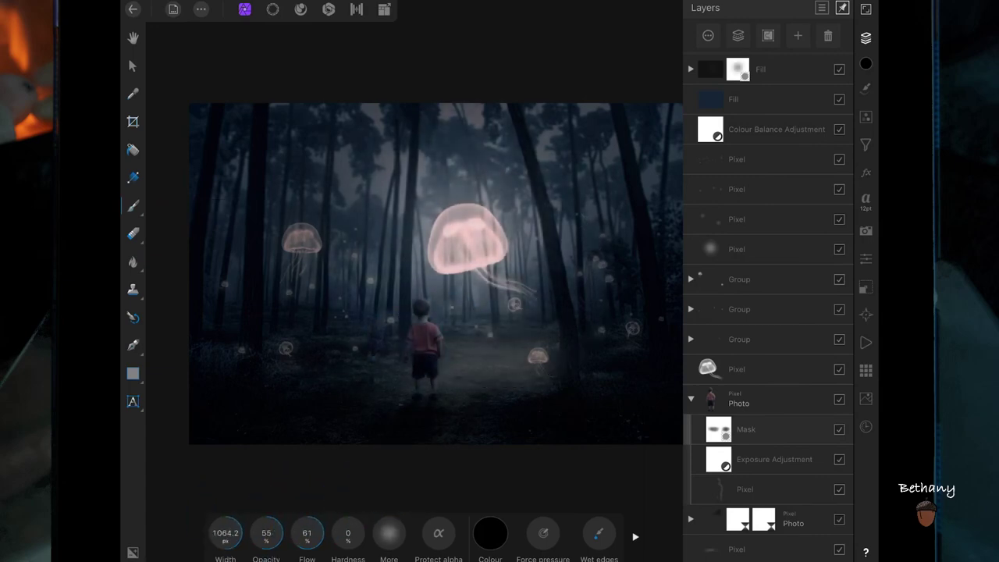
click(312, 242)
click(617, 270)
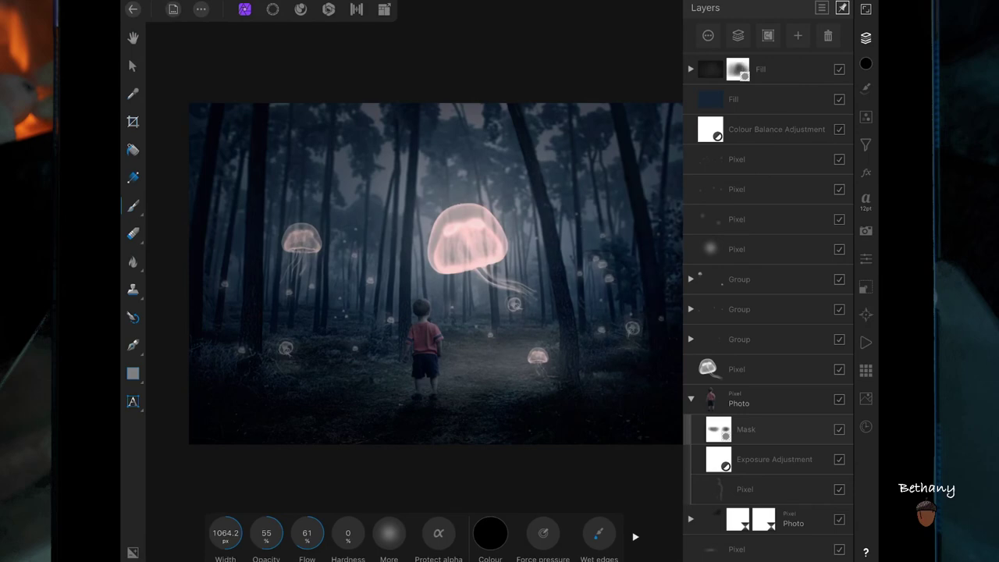
click(428, 350)
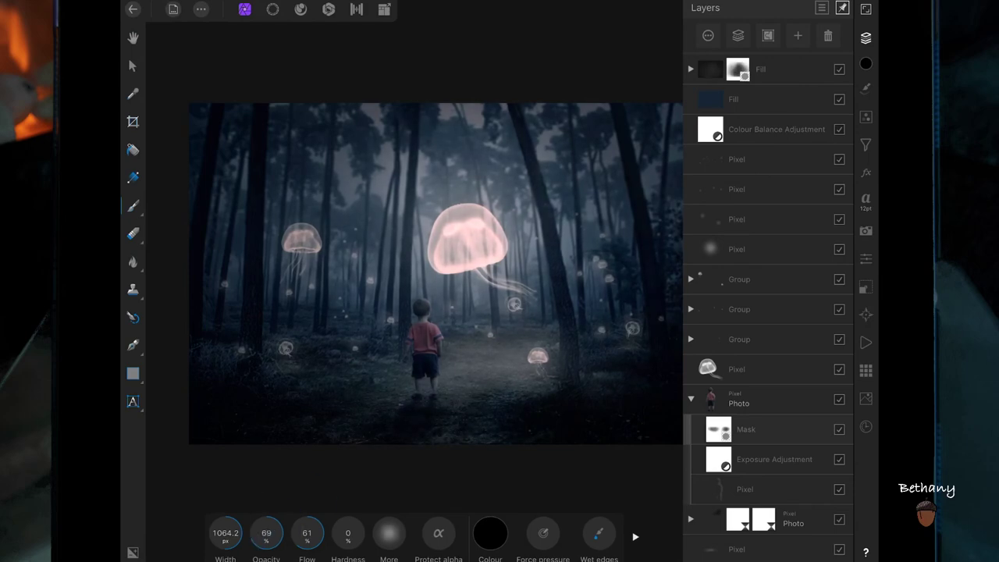
- Set the mask to 97% opacity and reduce the black fill's opacity to 23%
click(707, 35)
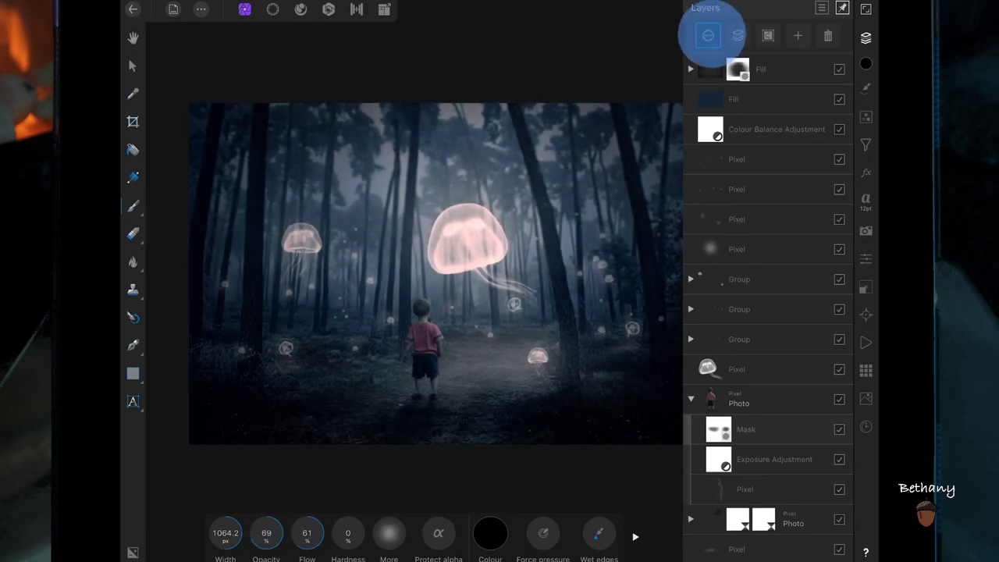
drag(820, 78, 830, 75)
click(691, 8)
click(718, 99)
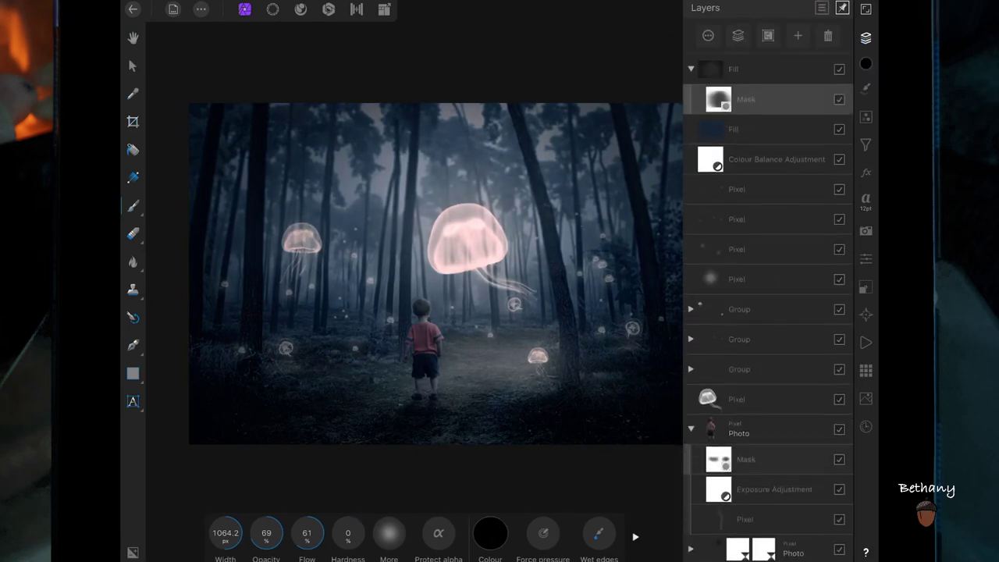
mouse_move(765, 77)
mouse_down()
mouse_move(702, 92)
mouse_move(730, 76)
mouse_up()
scroll(452, 352, down, 3)
click(691, 7)
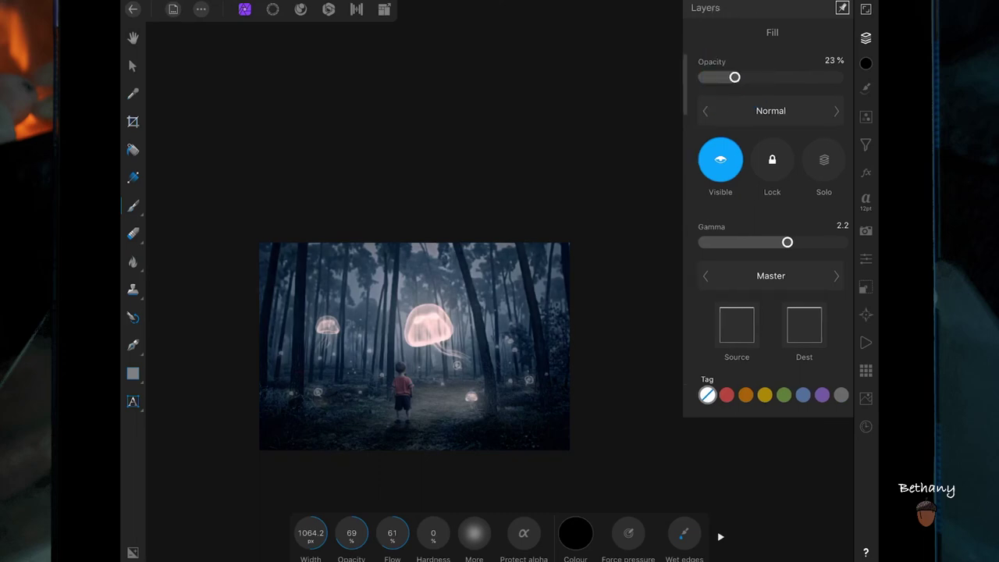
click(865, 37)
scroll(500, 355, up, 3)
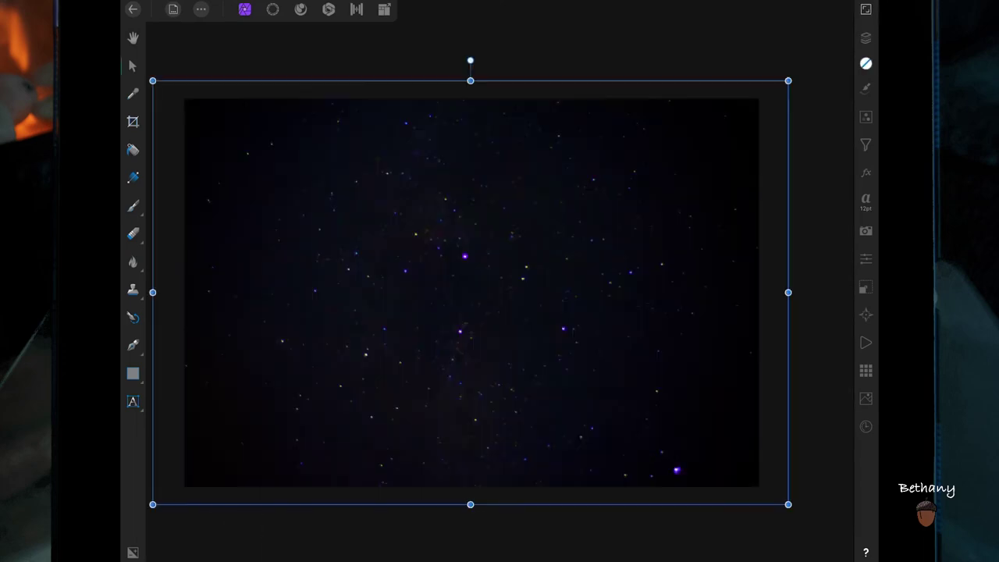
- Place a starry-sky photo blended in Screen at 39% opacity, then deselect it
click(865, 37)
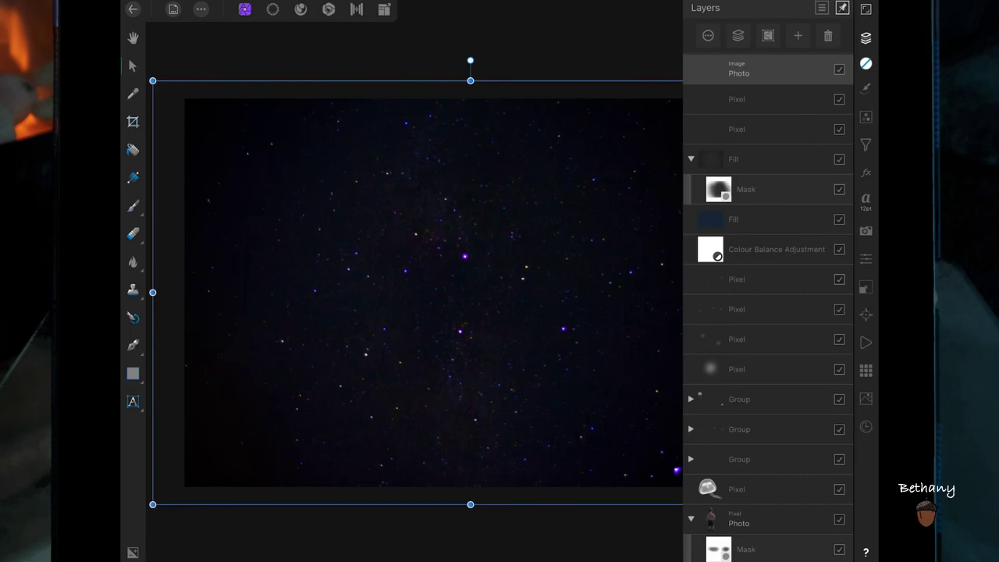
click(708, 35)
click(766, 110)
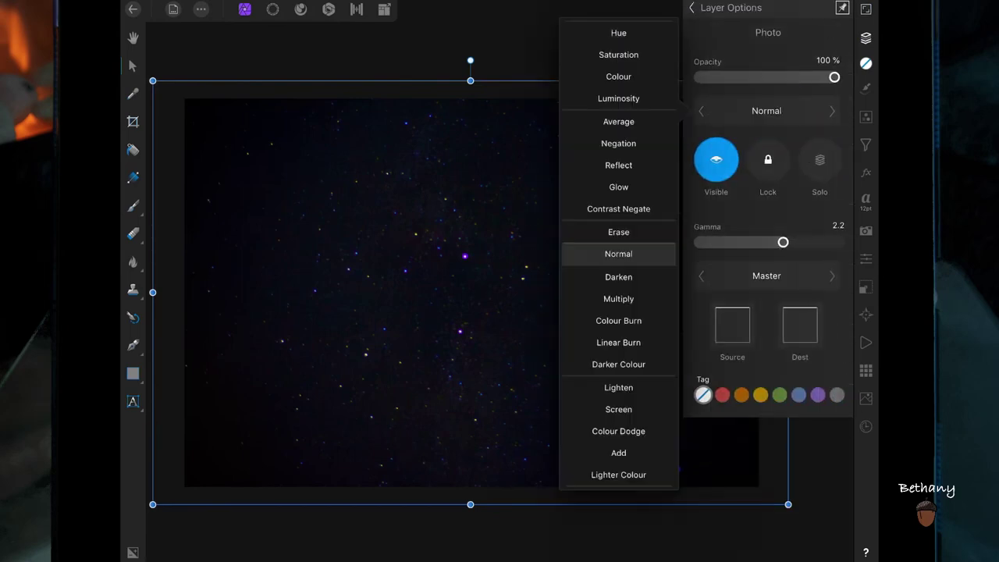
click(618, 408)
drag(834, 78, 829, 78)
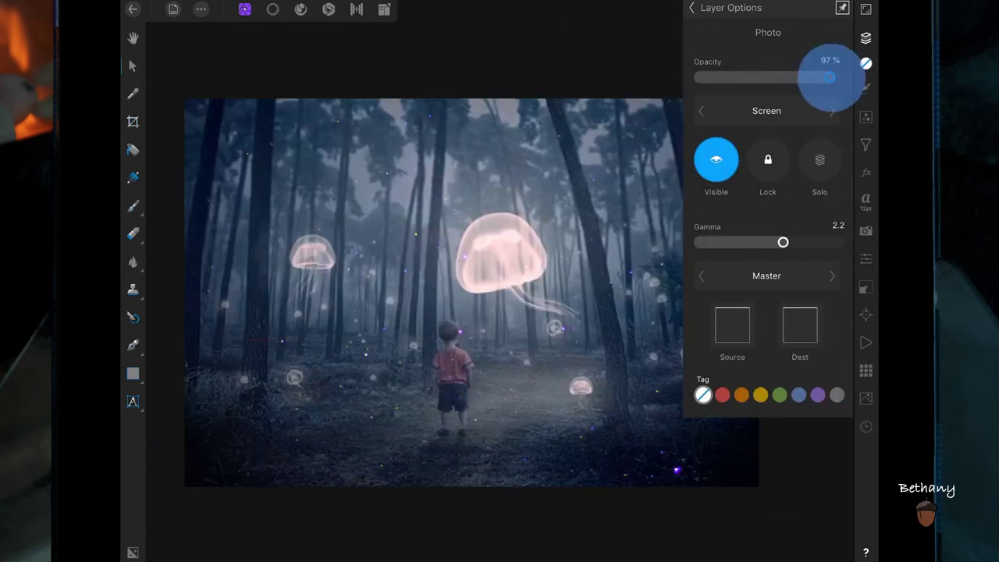
drag(754, 77, 750, 78)
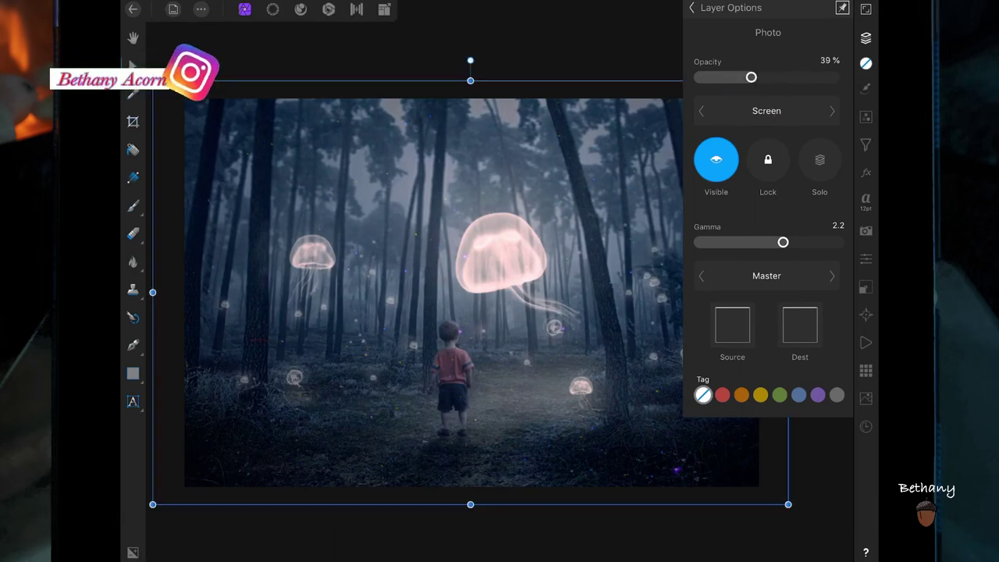
click(691, 7)
click(865, 37)
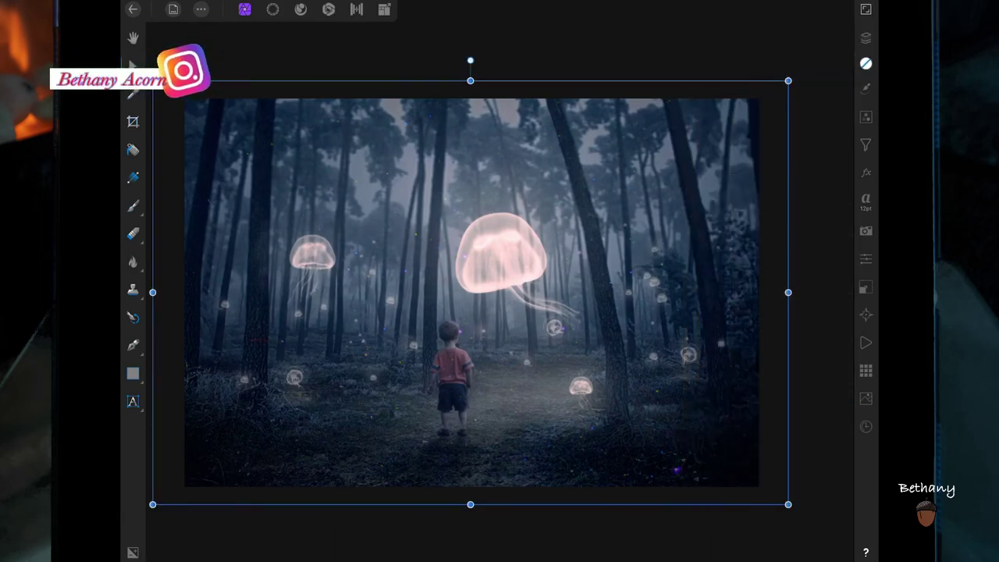
scroll(680, 365, down, 2)
scroll(680, 365, down, 1)
key(ctrl+d)
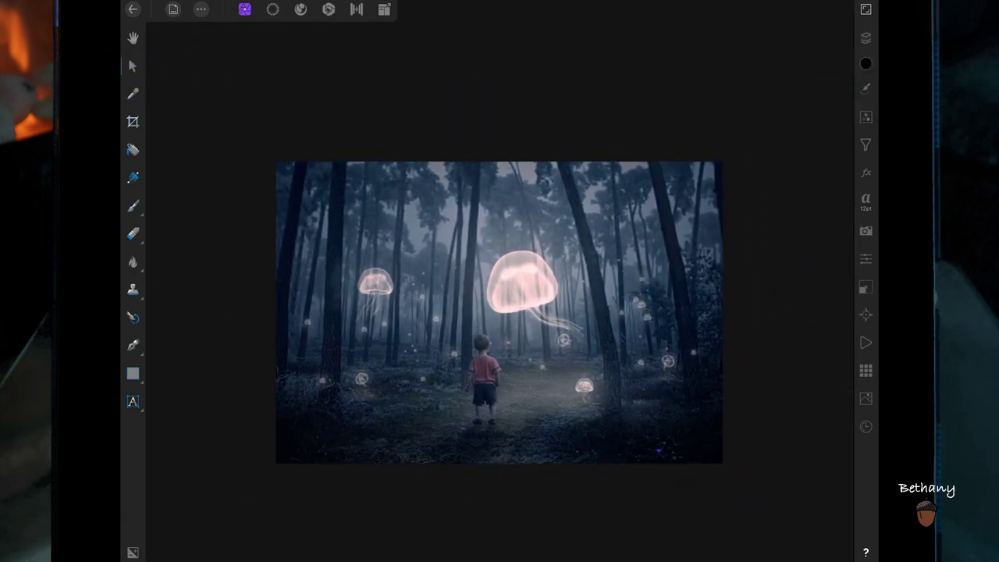